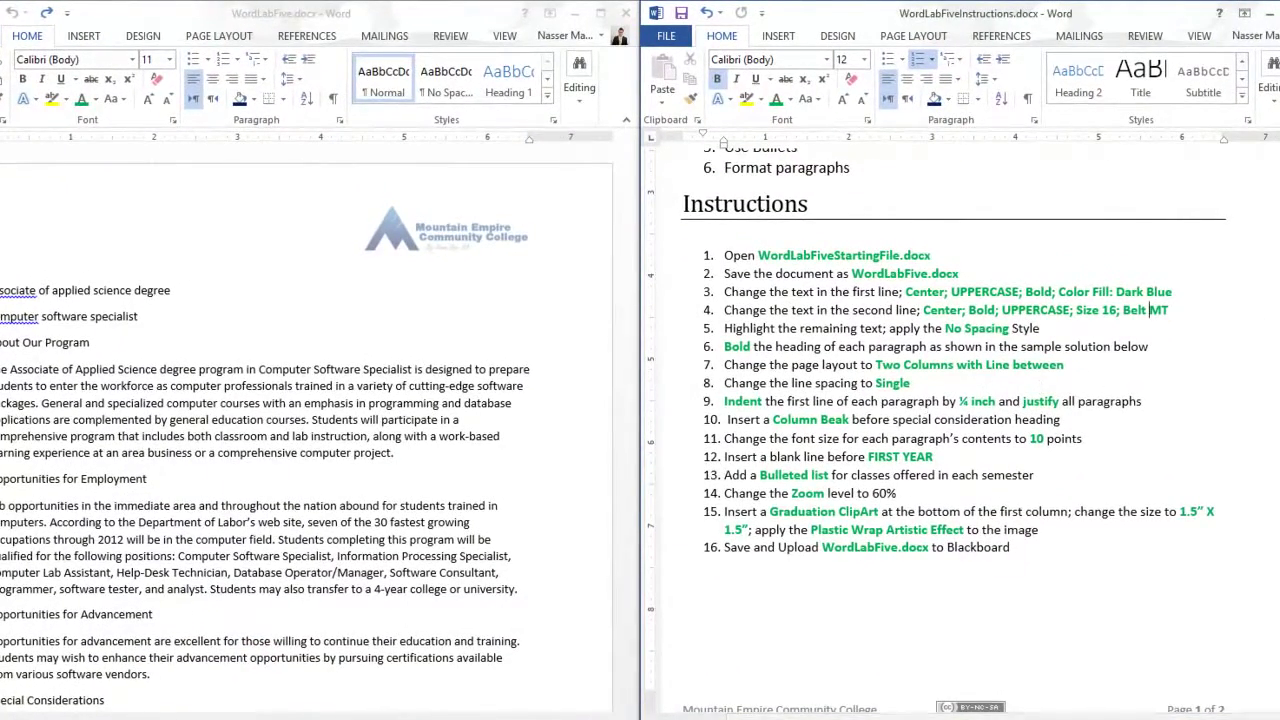
# Step: Format the document's first line, "associate of applied science degree", as centered, bold and UPPERCASE with a Dark Blue paragraph shading
pyautogui.moveTo(1272, 304); pyautogui.dragTo(1272, 170)
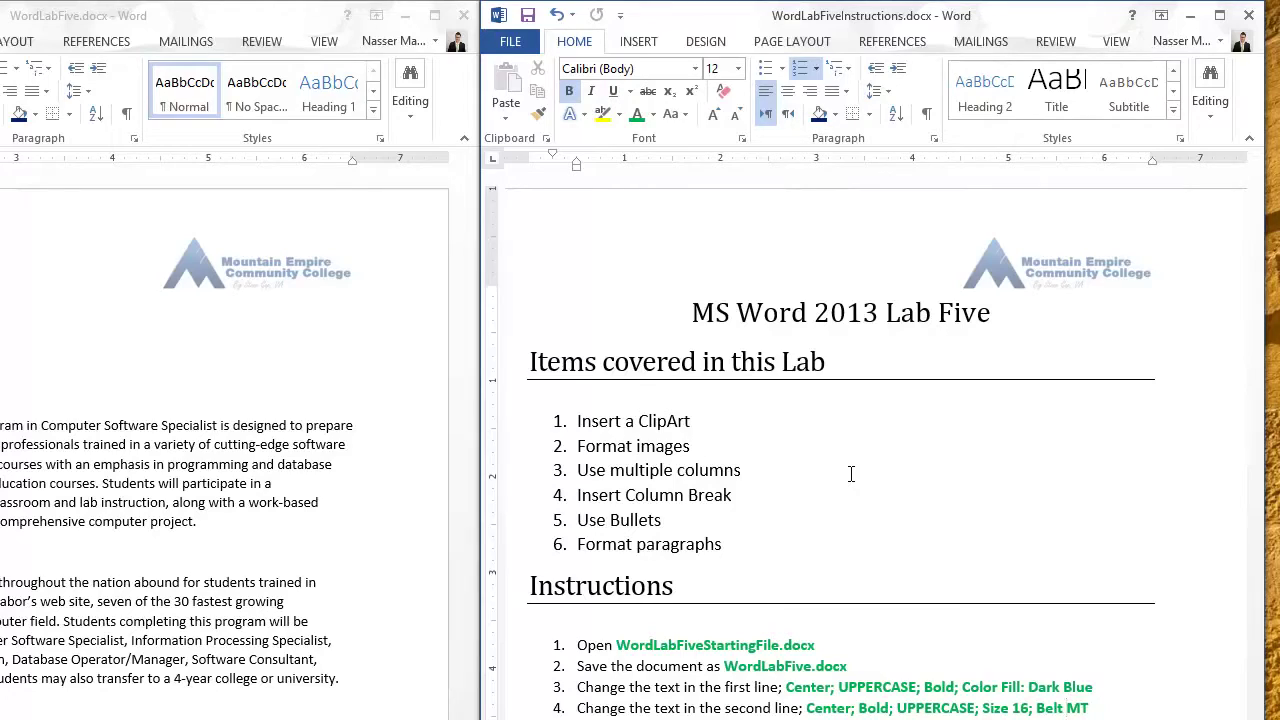
pyautogui.moveTo(1252, 316); pyautogui.dragTo(1252, 354)
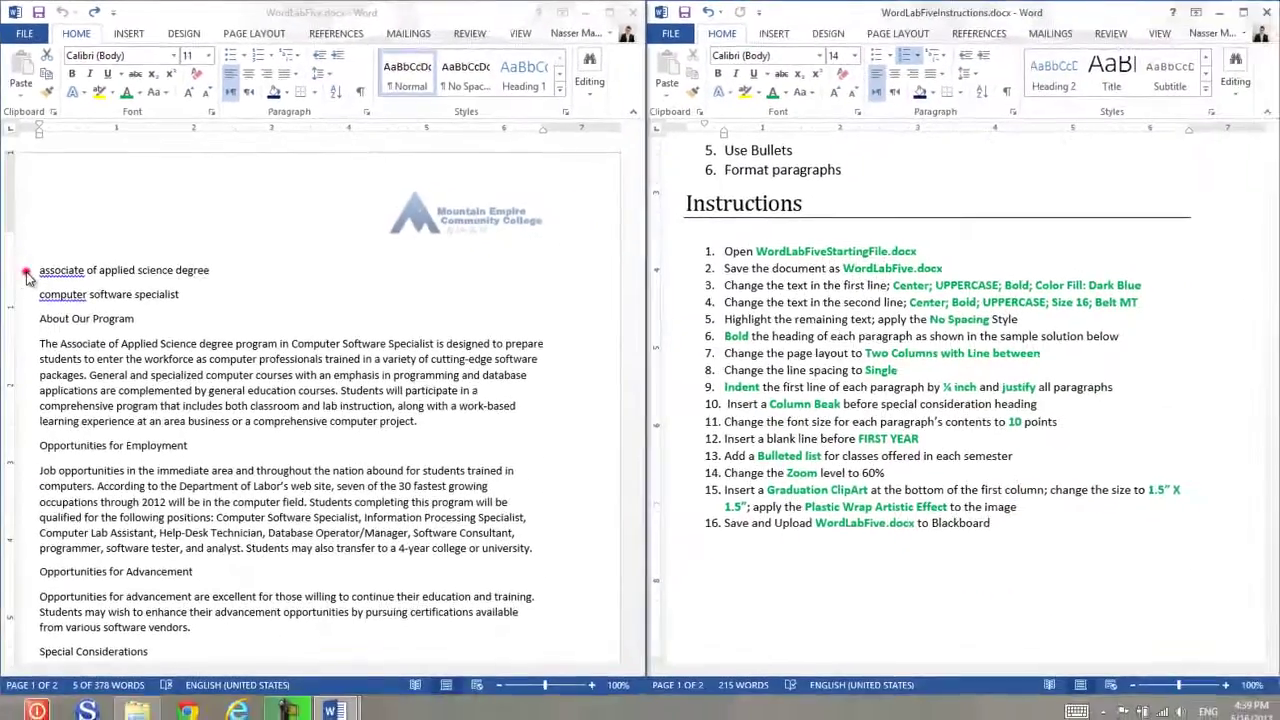
pyautogui.click(27, 276)
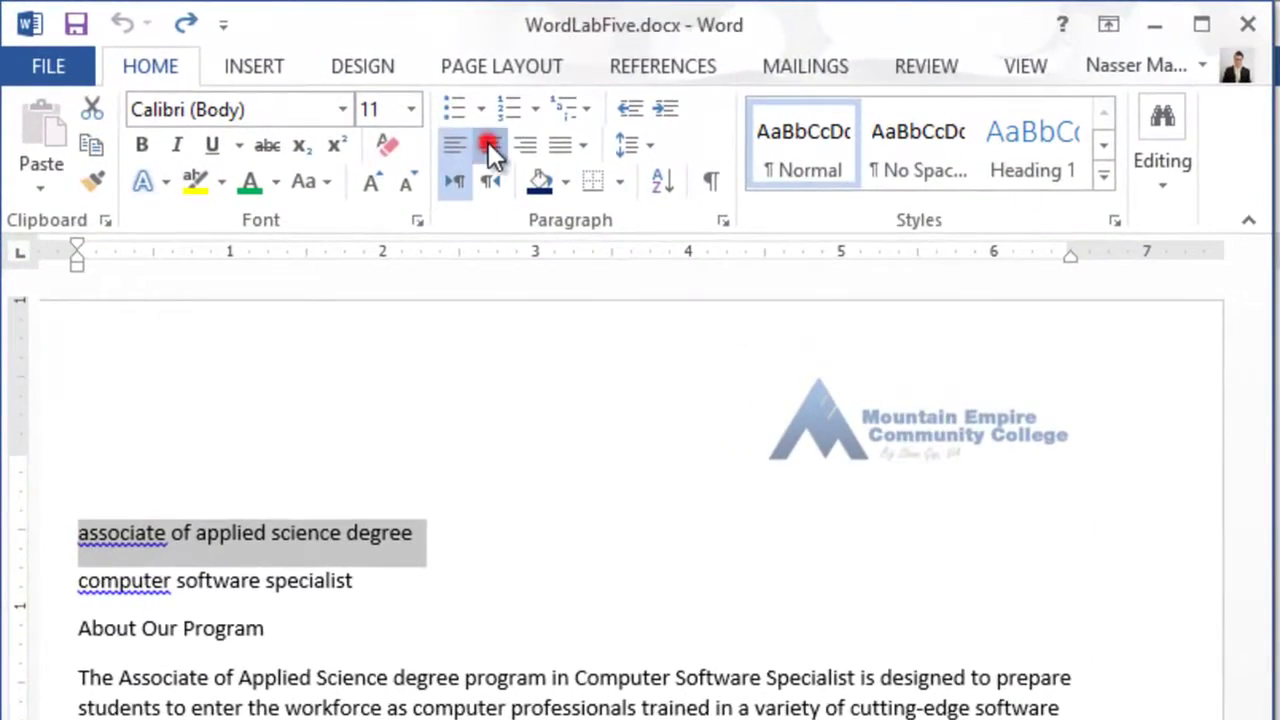
pyautogui.click(488, 145)
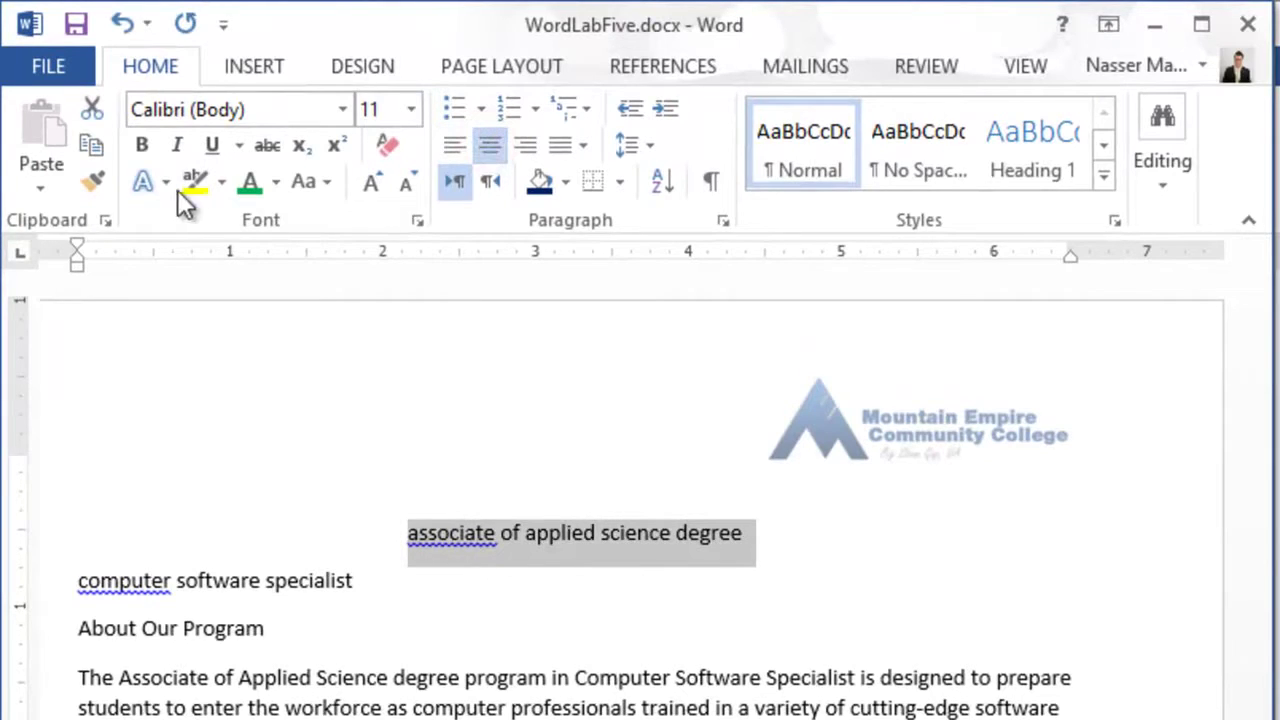
pyautogui.click(142, 146)
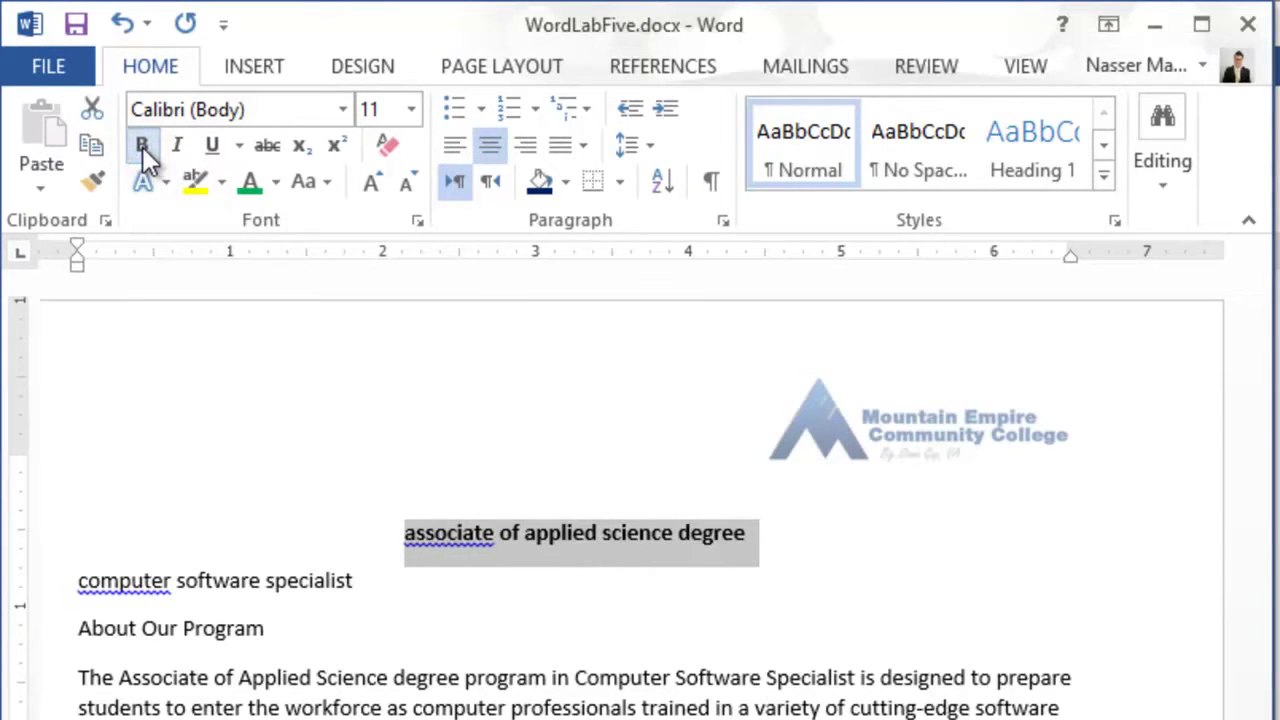
pyautogui.click(326, 181)
pyautogui.click(364, 297)
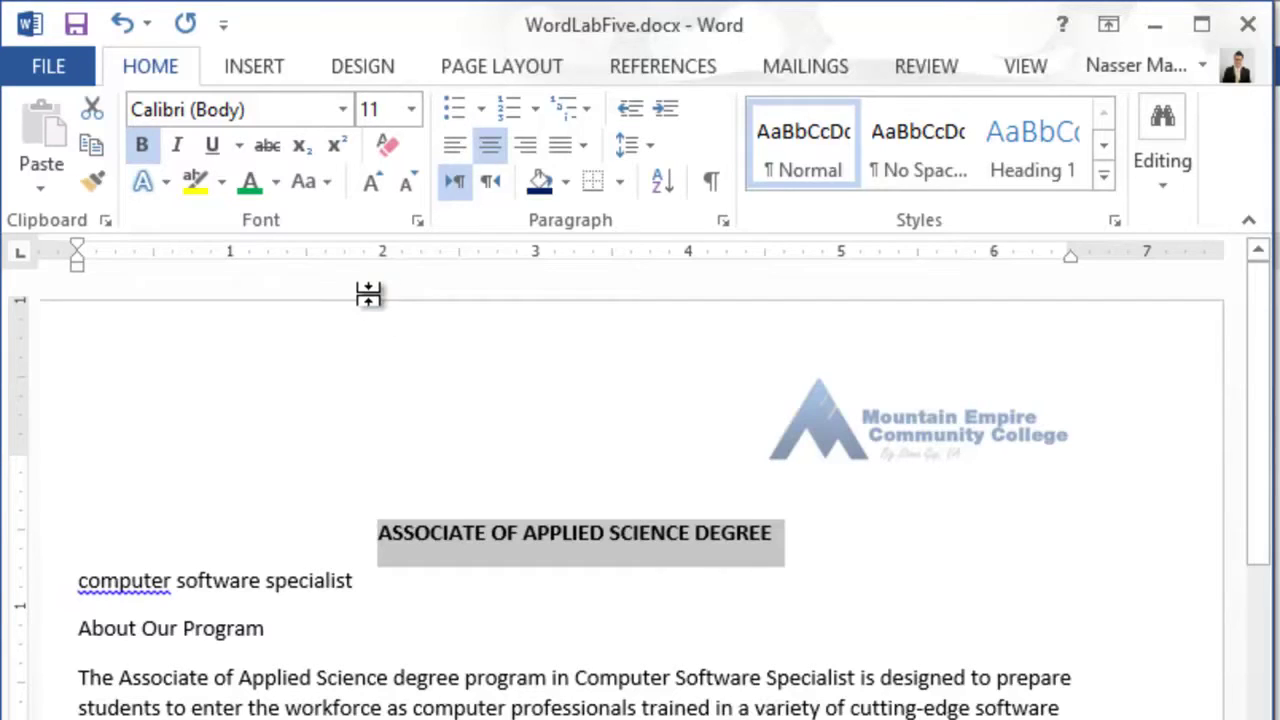
pyautogui.click(566, 182)
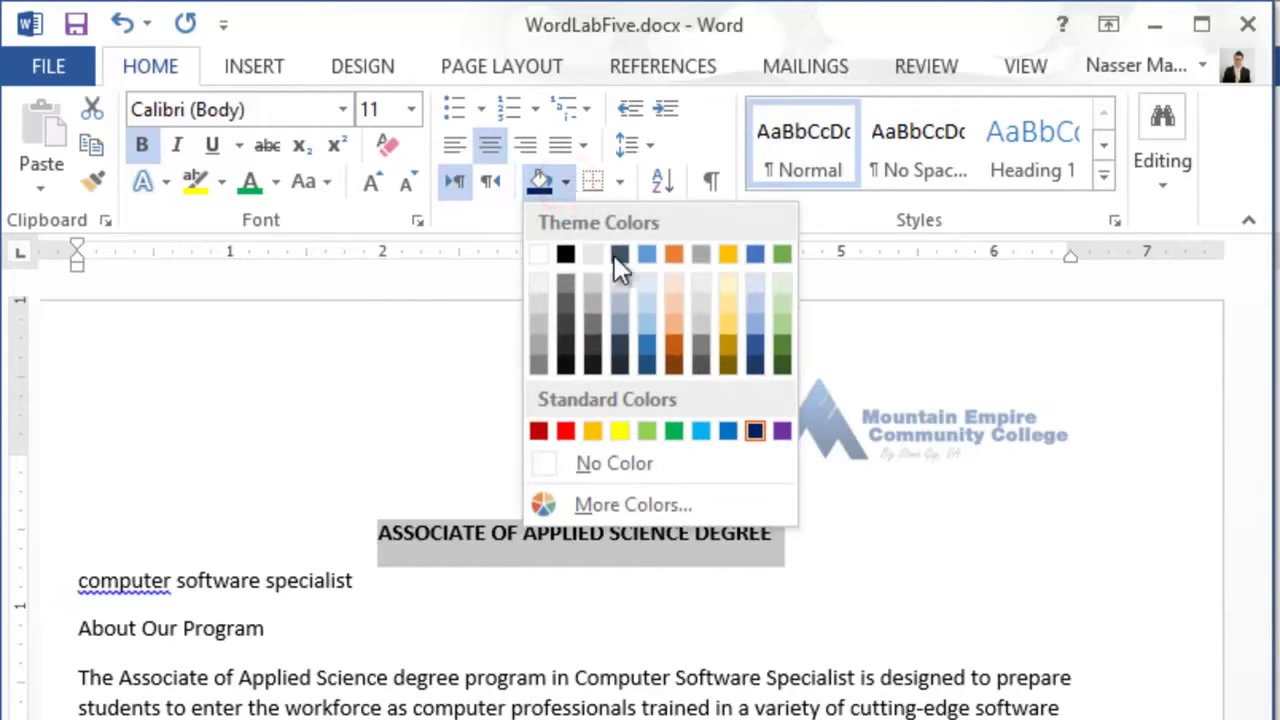
pyautogui.click(754, 430)
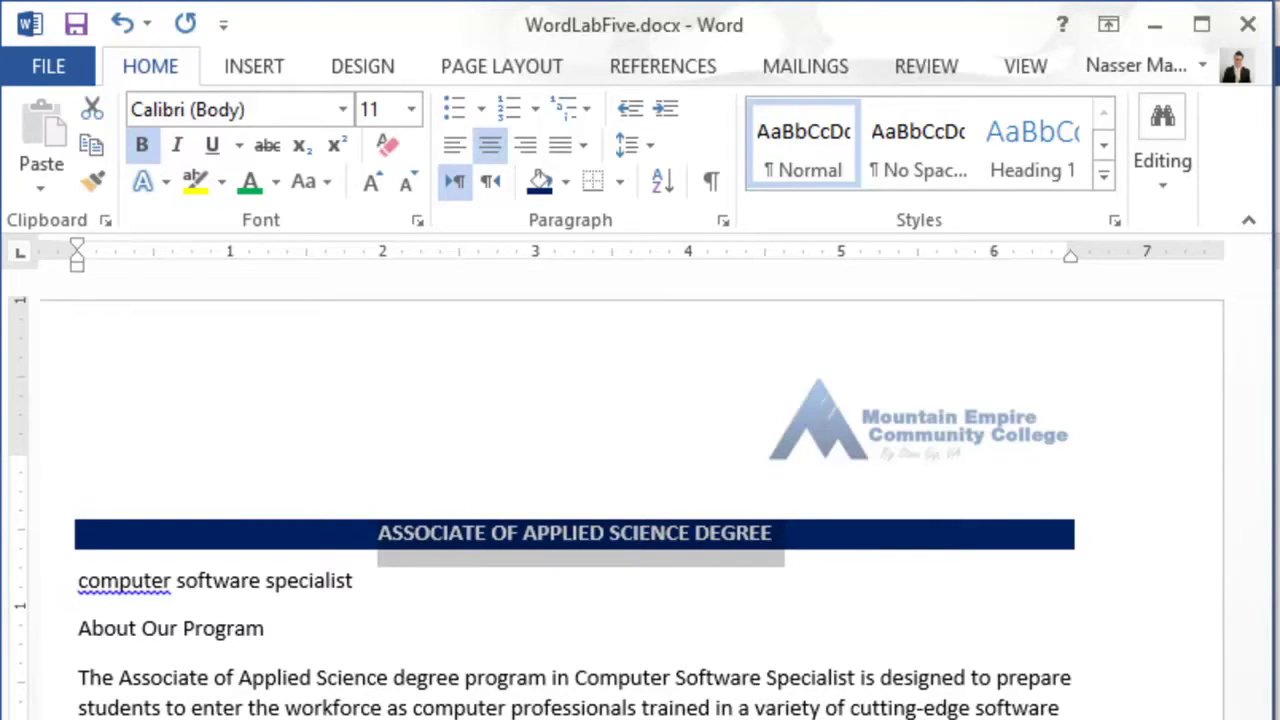
# Step: Center the second line, "computer software specialist", and make it UPPERCASE and bold
pyautogui.click(34, 586)
pyautogui.click(34, 586)
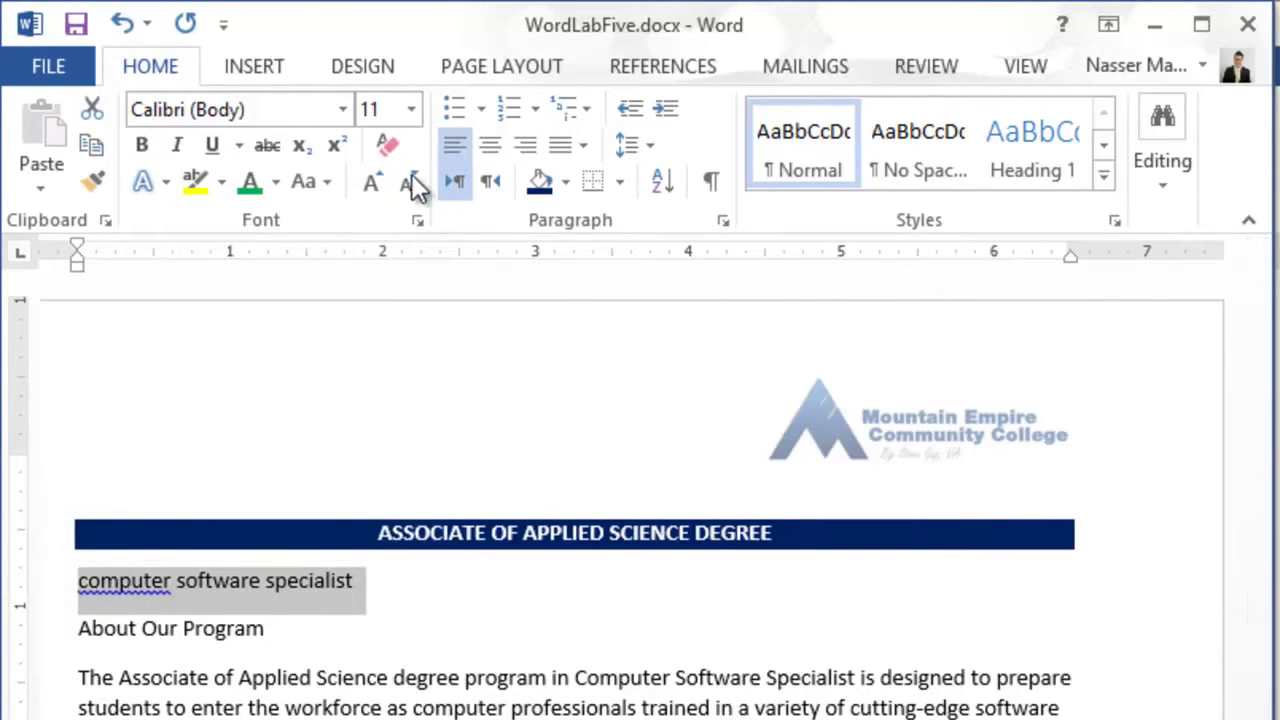
pyautogui.click(485, 146)
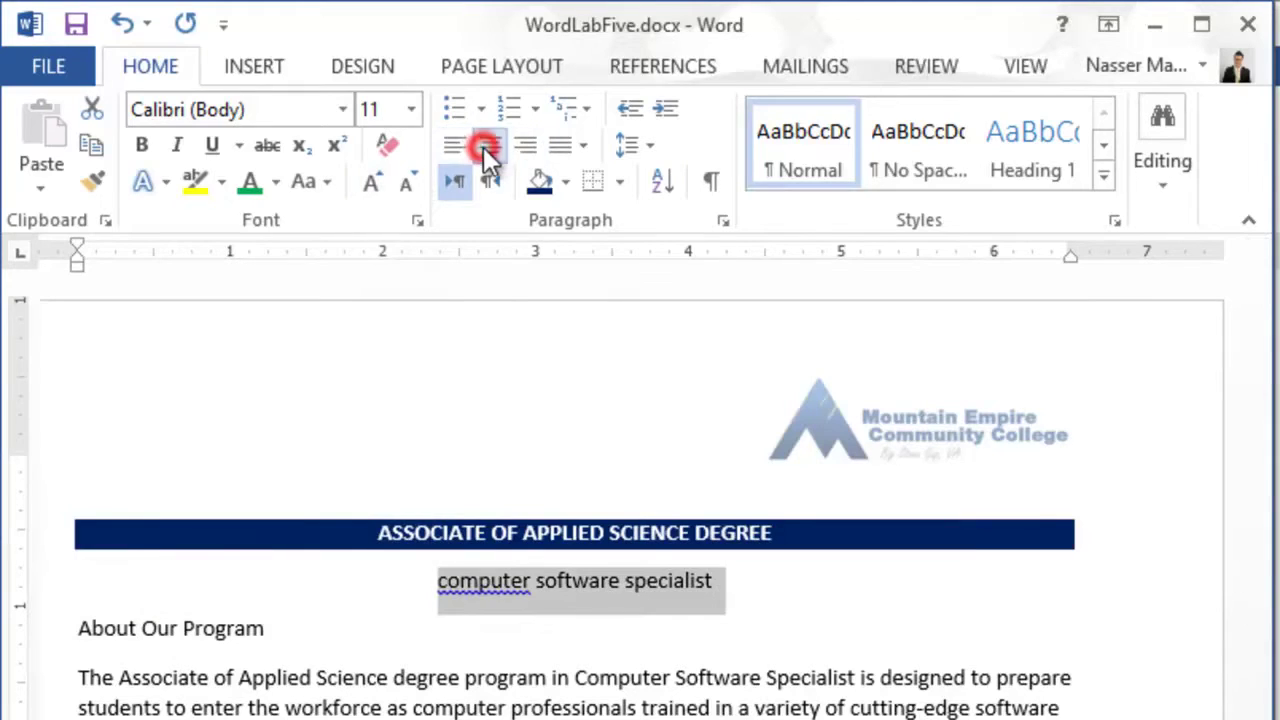
pyautogui.click(326, 183)
pyautogui.click(354, 258)
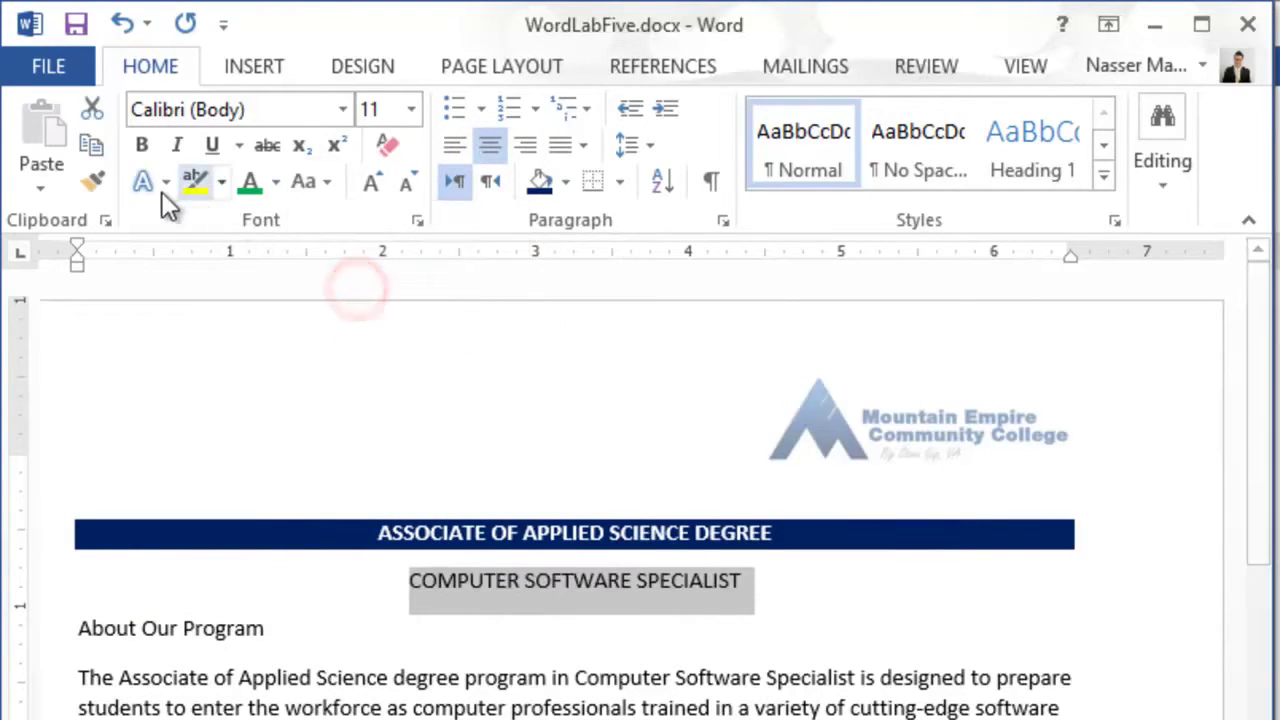
pyautogui.click(142, 147)
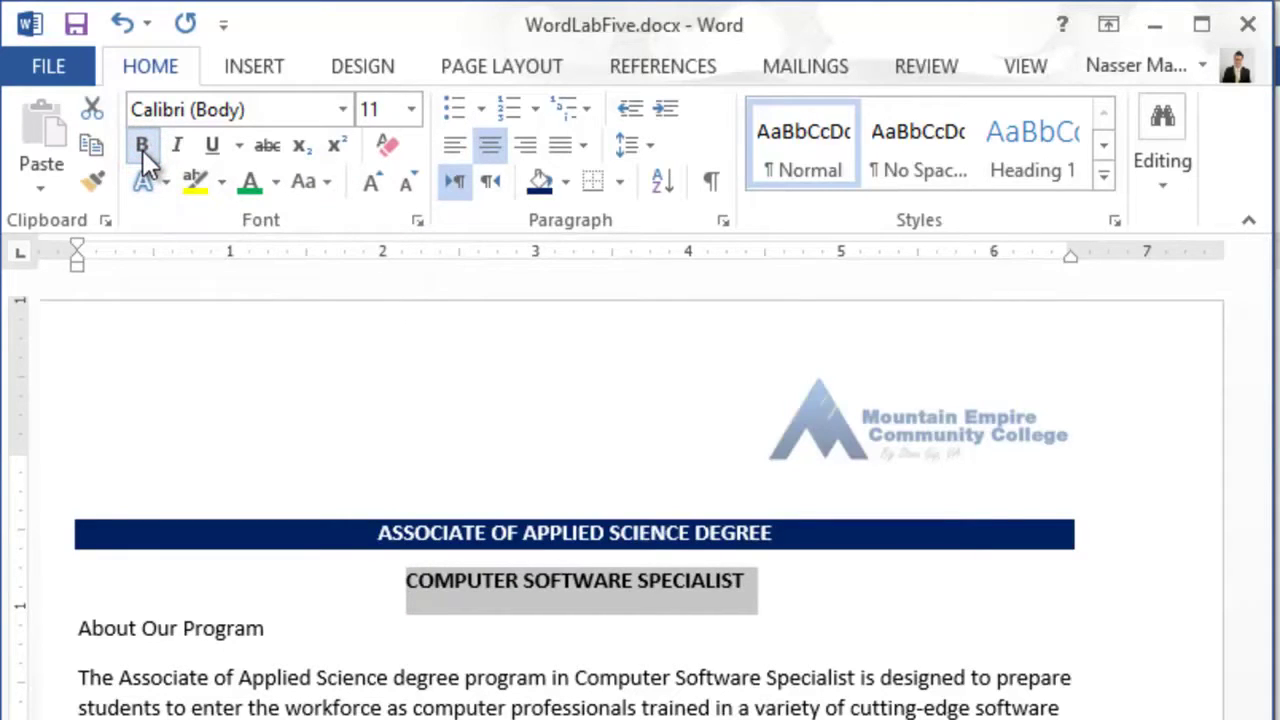
# Step: Set the second line's font to Bell MT at size 16
pyautogui.click(411, 109)
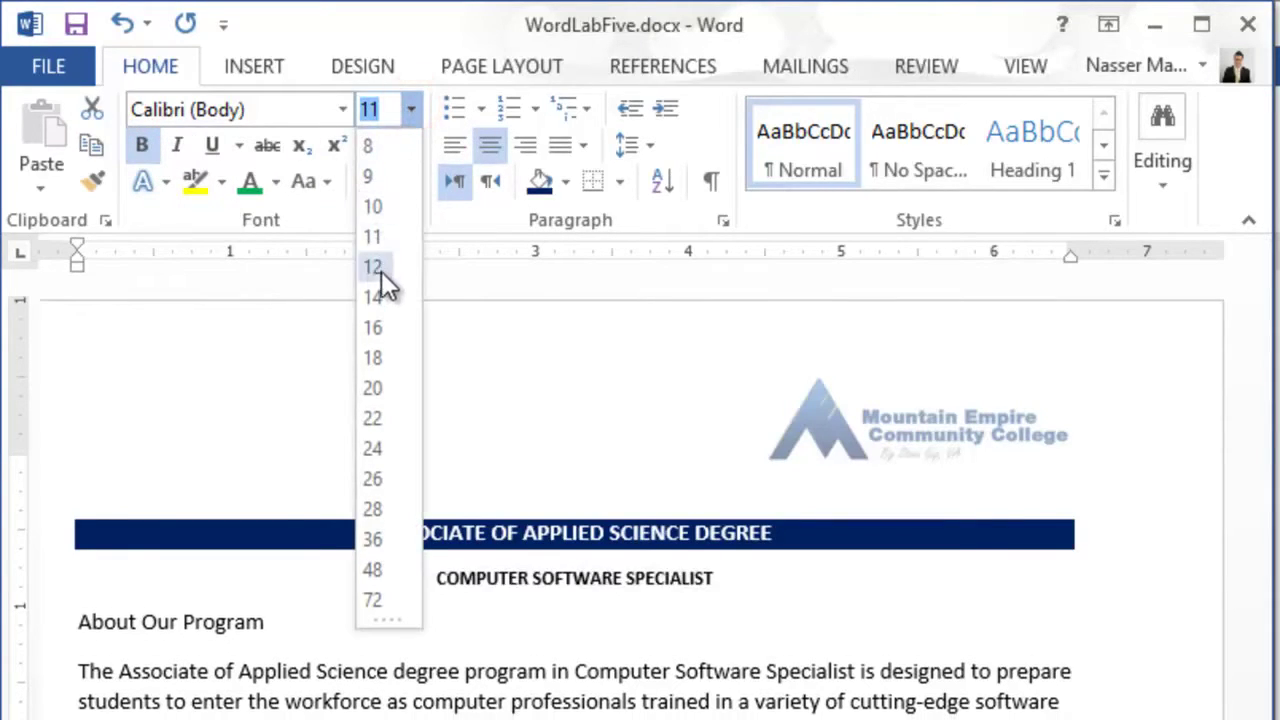
pyautogui.click(375, 326)
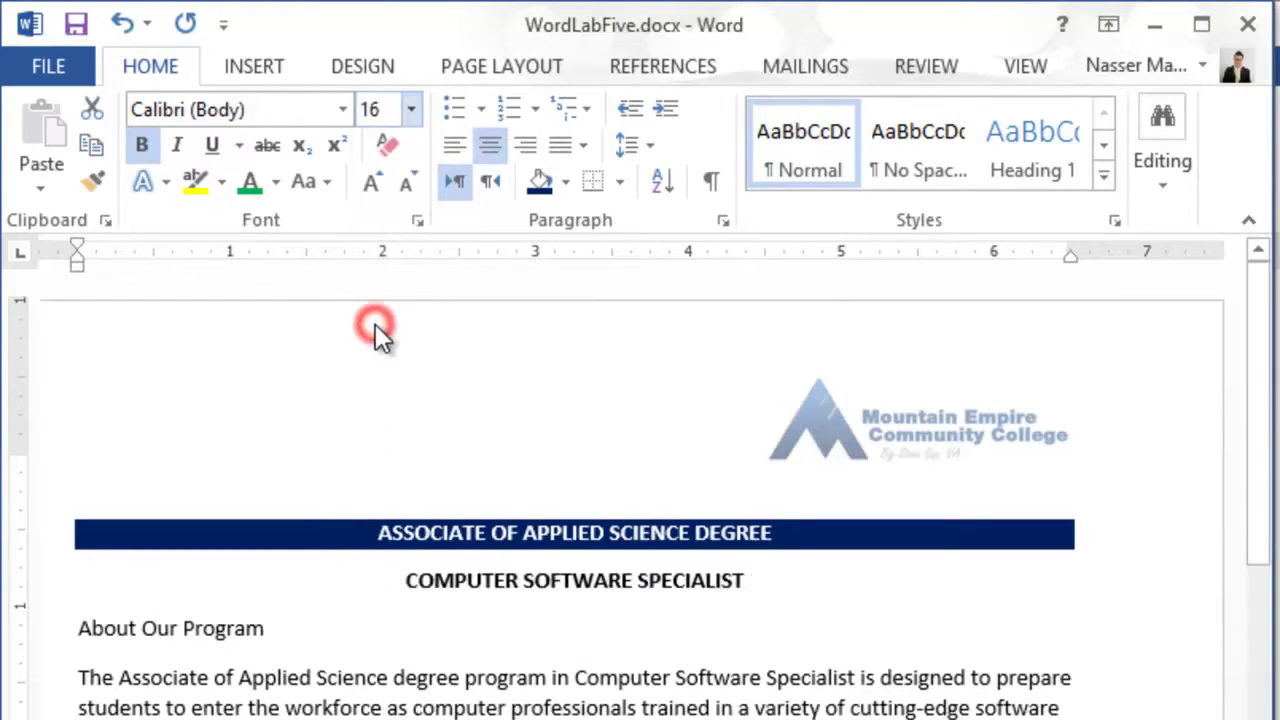
pyautogui.click(290, 109)
pyautogui.write('Bell MT')
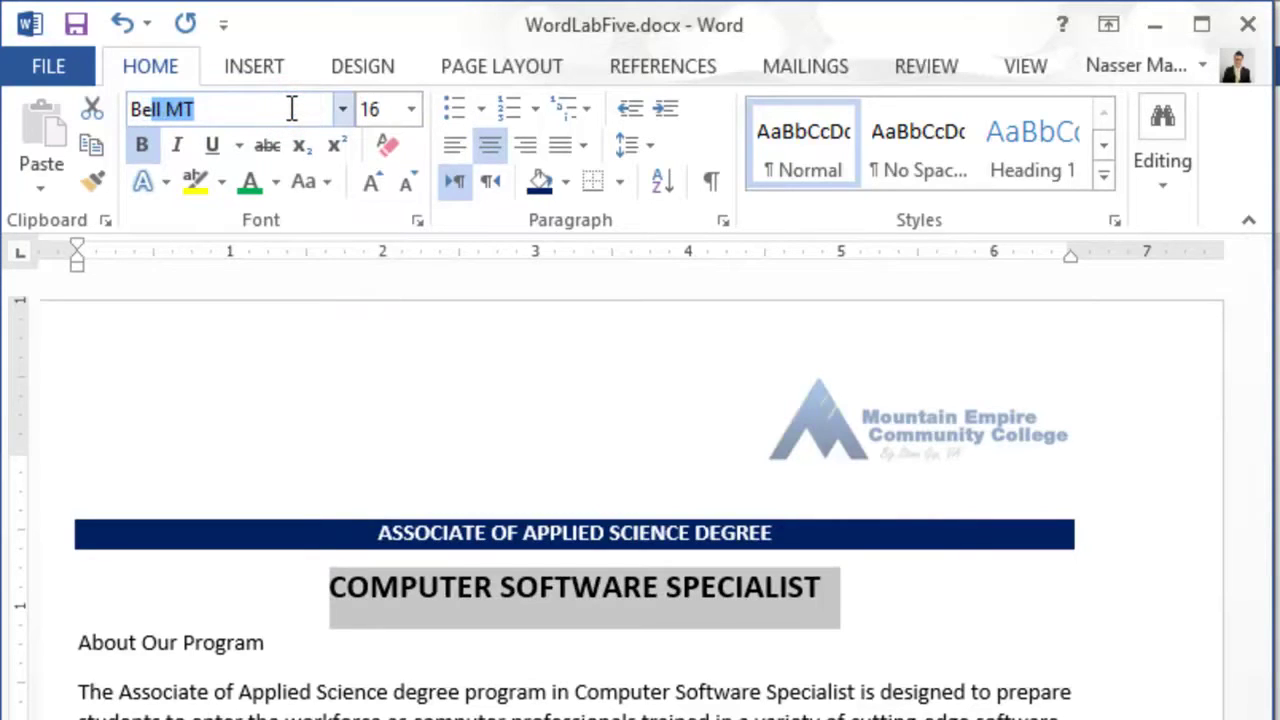
pyautogui.press('Return')
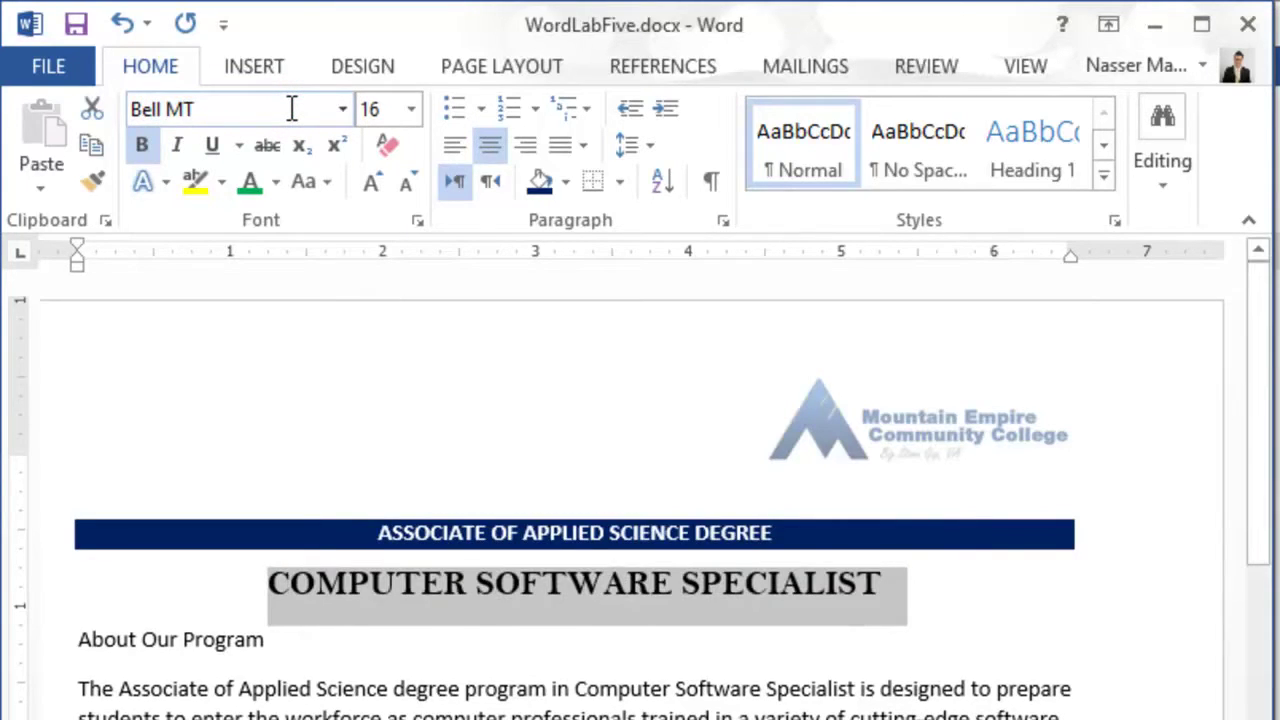
pyautogui.click(753, 688)
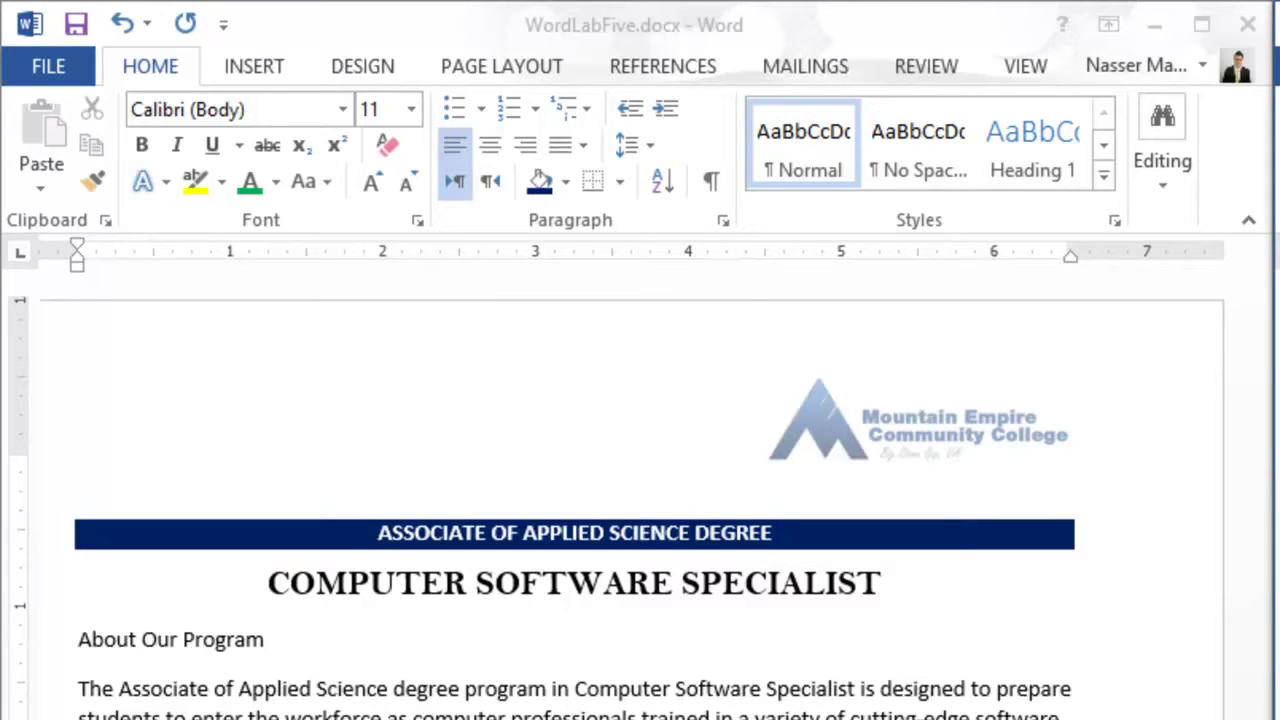
# Step: Apply the No Spacing style to all remaining text from "About Our Program" to the end of the document
pyautogui.click(80, 638)
pyautogui.moveTo(80, 638); pyautogui.dragTo(1066, 715)
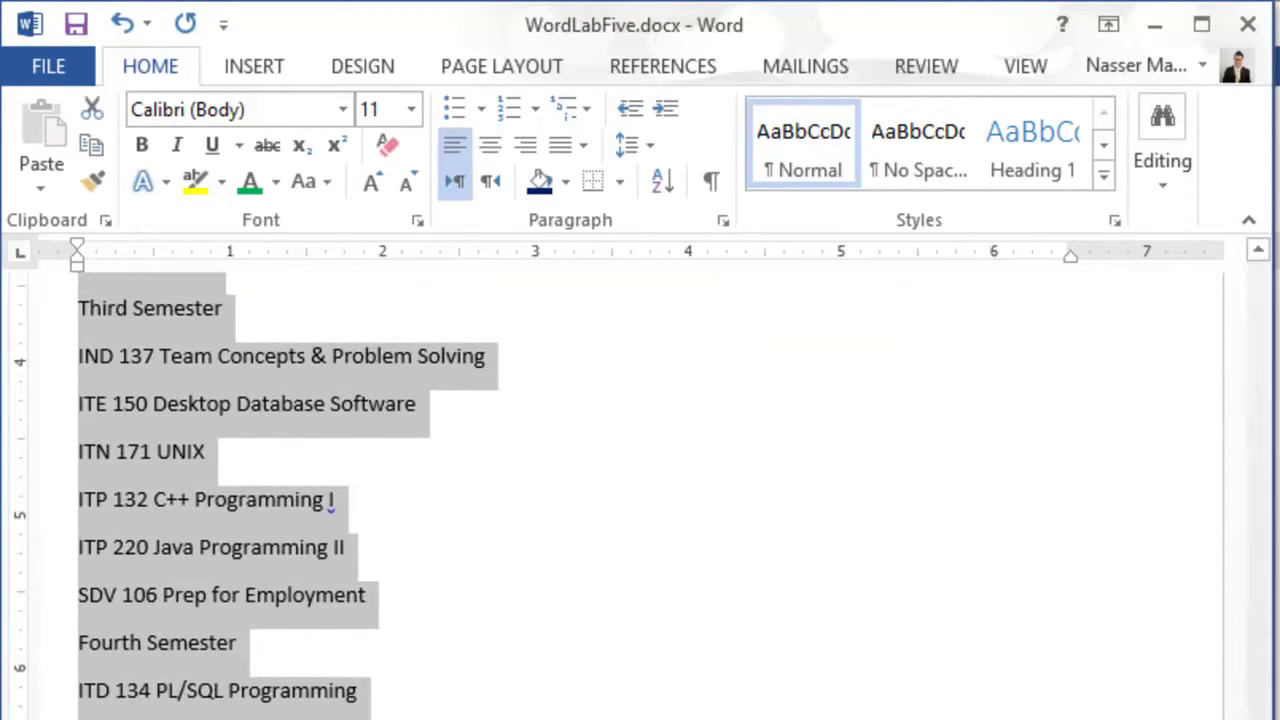
pyautogui.scroll(15, 1230, 483)
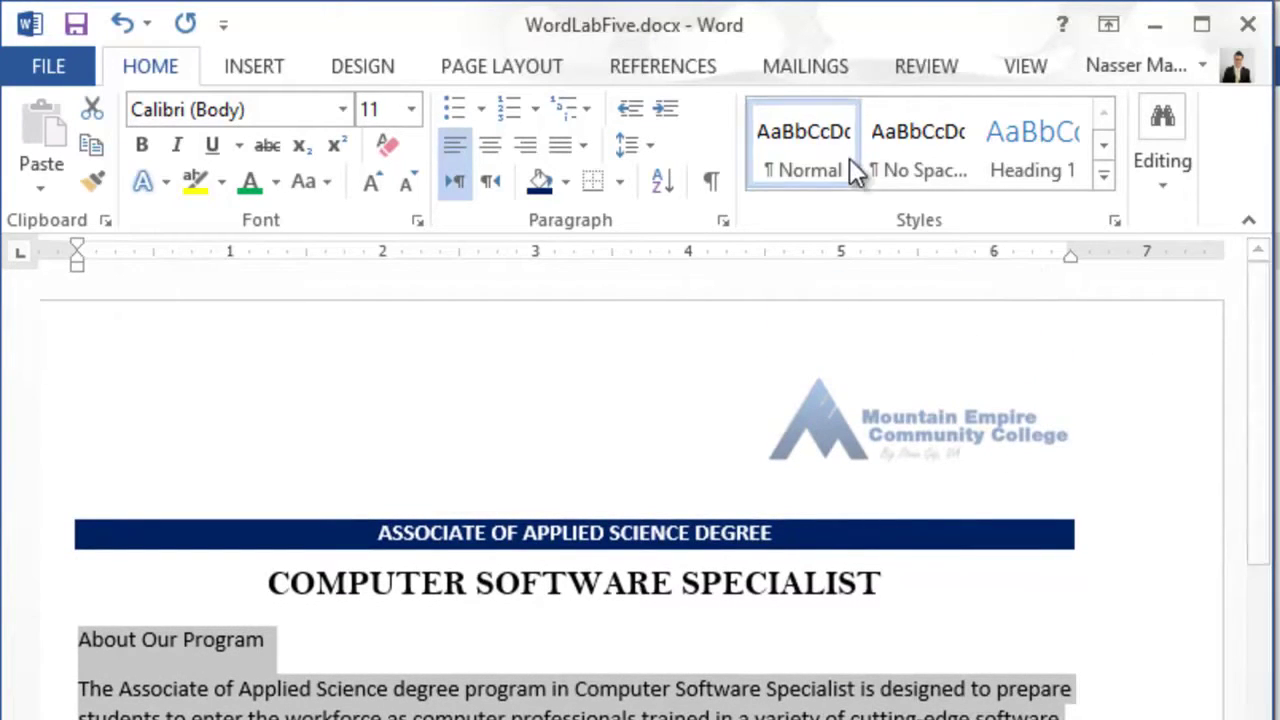
pyautogui.click(927, 155)
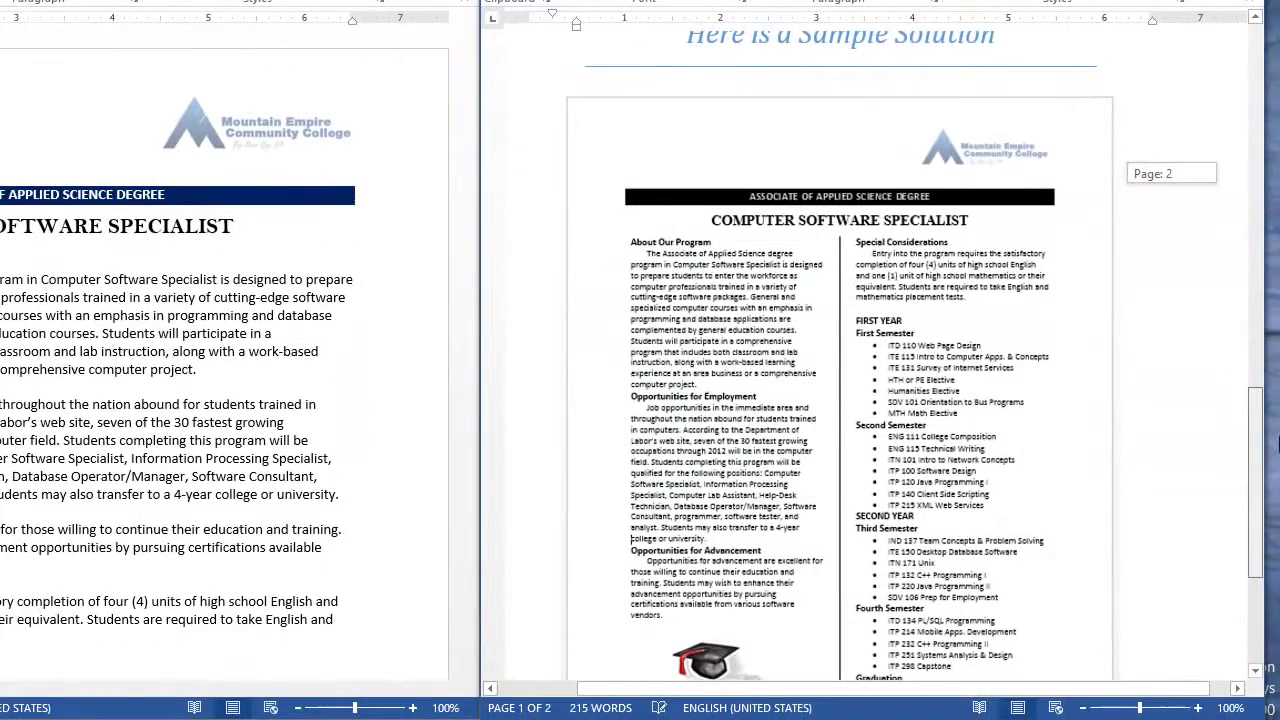
# Step: Check the sample solution in the instructions document and make the "About Our Program" heading bold in WordLabFive.docx
pyautogui.moveTo(1276, 440); pyautogui.dragTo(1262, 449)
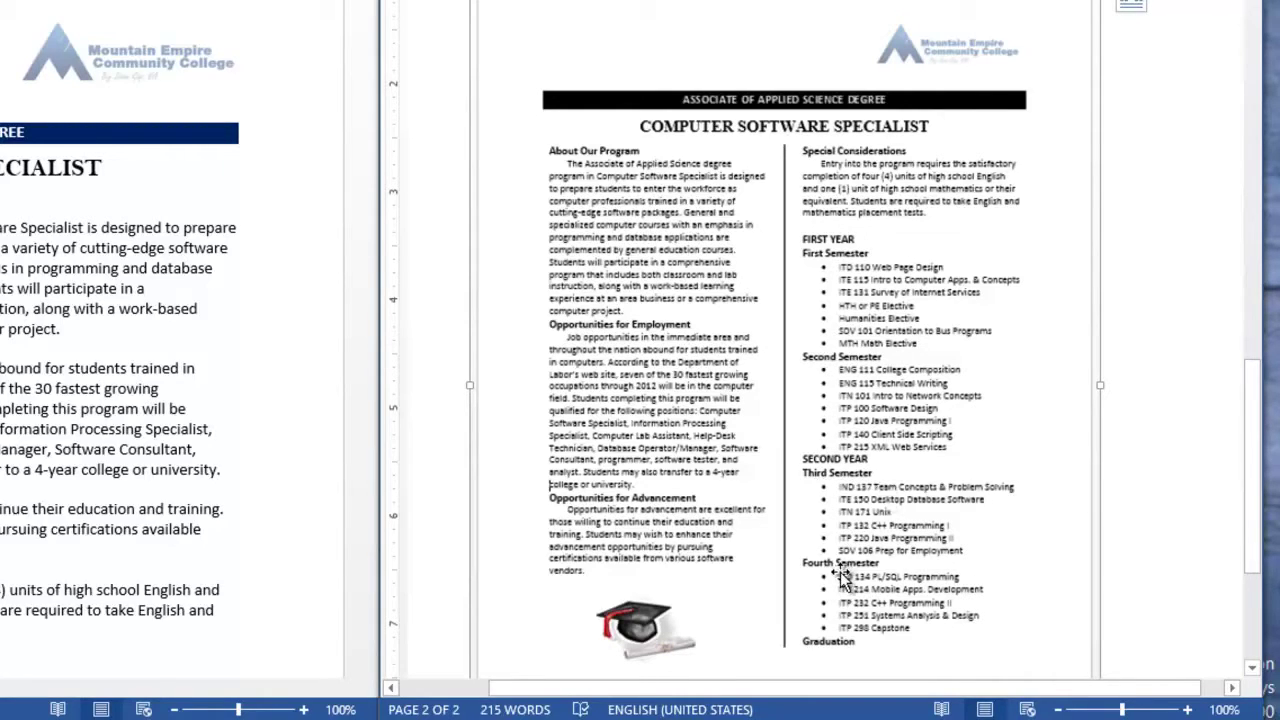
pyautogui.moveTo(1250, 403)
pyautogui.mouseDown()
pyautogui.moveTo(1243, 394)
pyautogui.moveTo(1245, 412)
pyautogui.mouseUp()
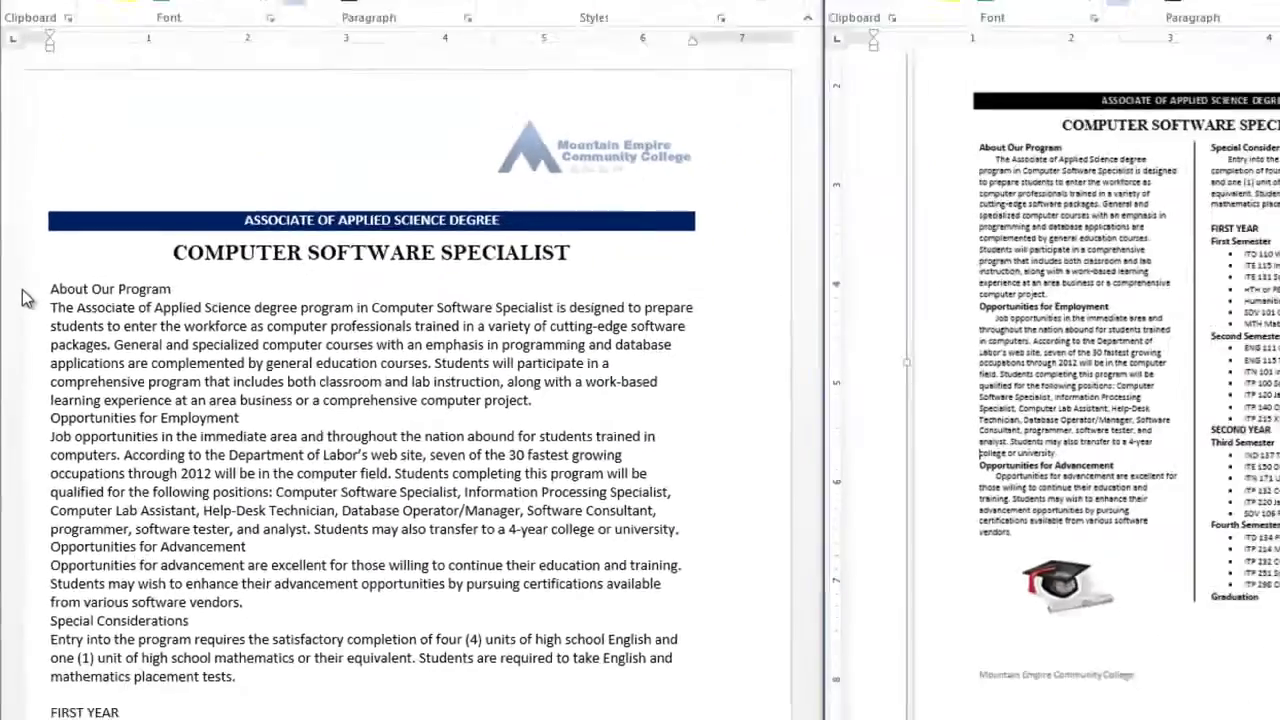
pyautogui.tripleClick(50, 170)
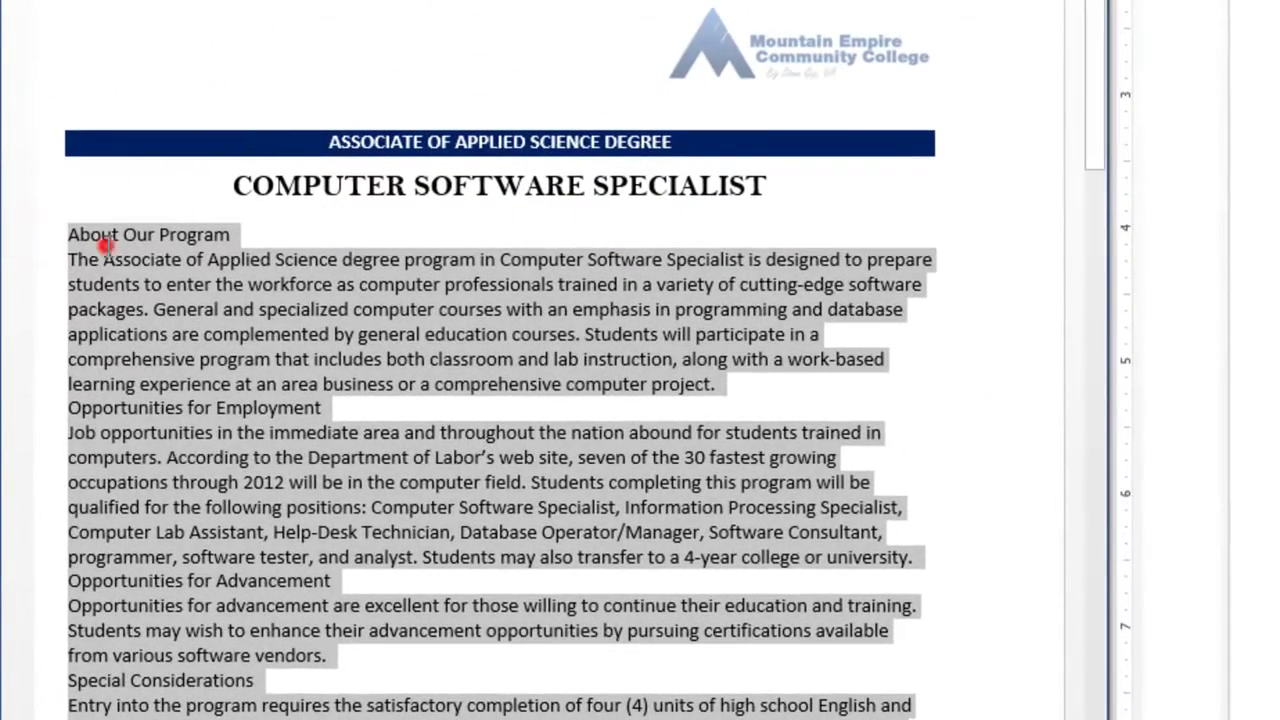
pyautogui.click(103, 245)
pyautogui.click(37, 246)
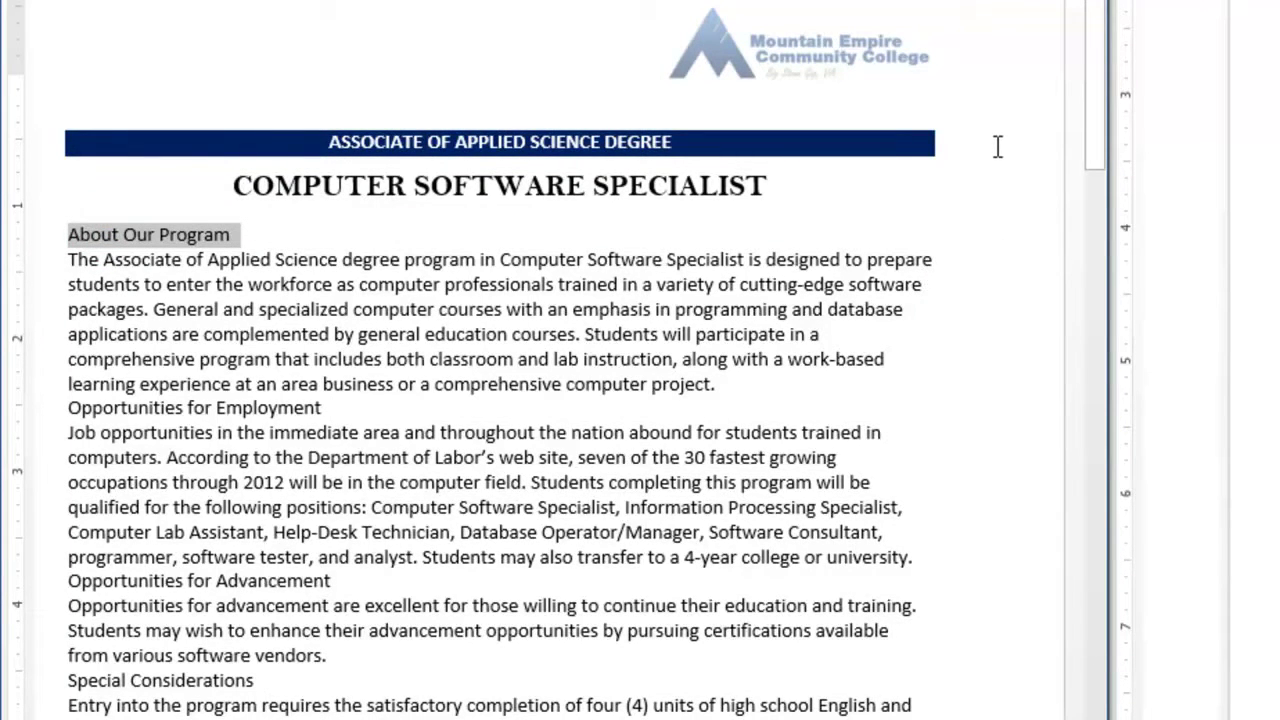
pyautogui.moveTo(1092, 89); pyautogui.dragTo(1096, 143)
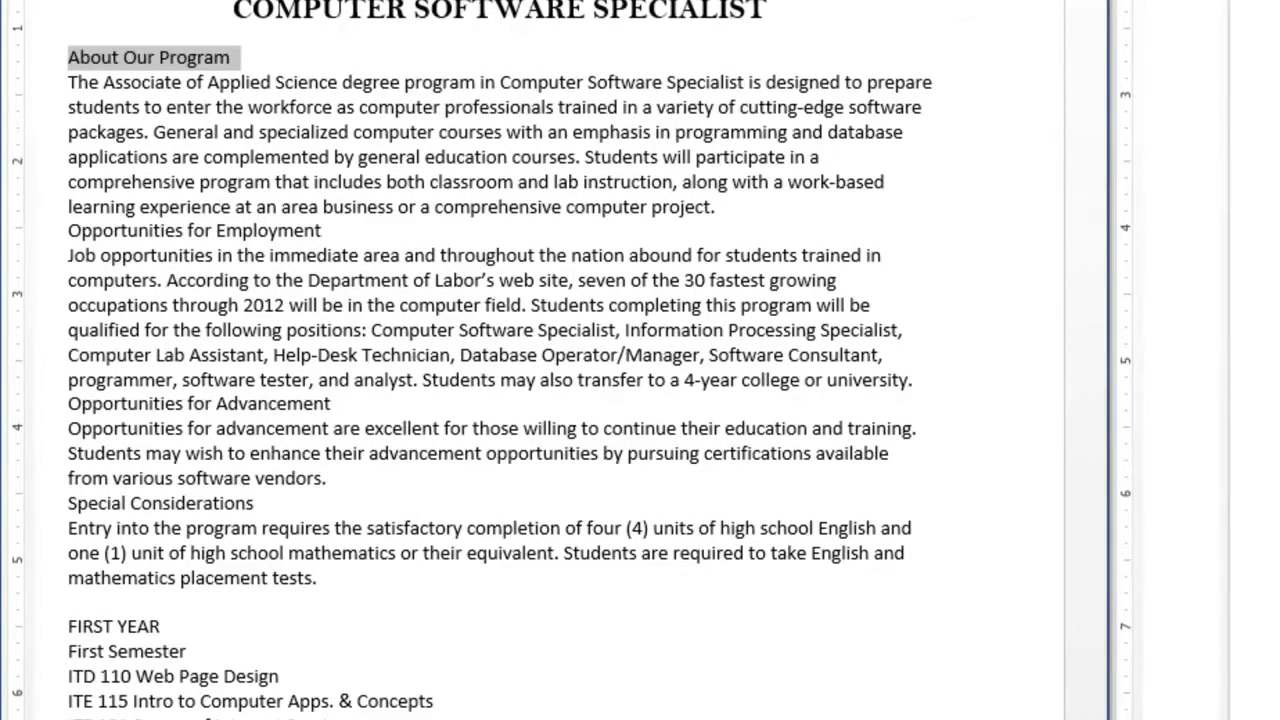
pyautogui.click(147, 151)
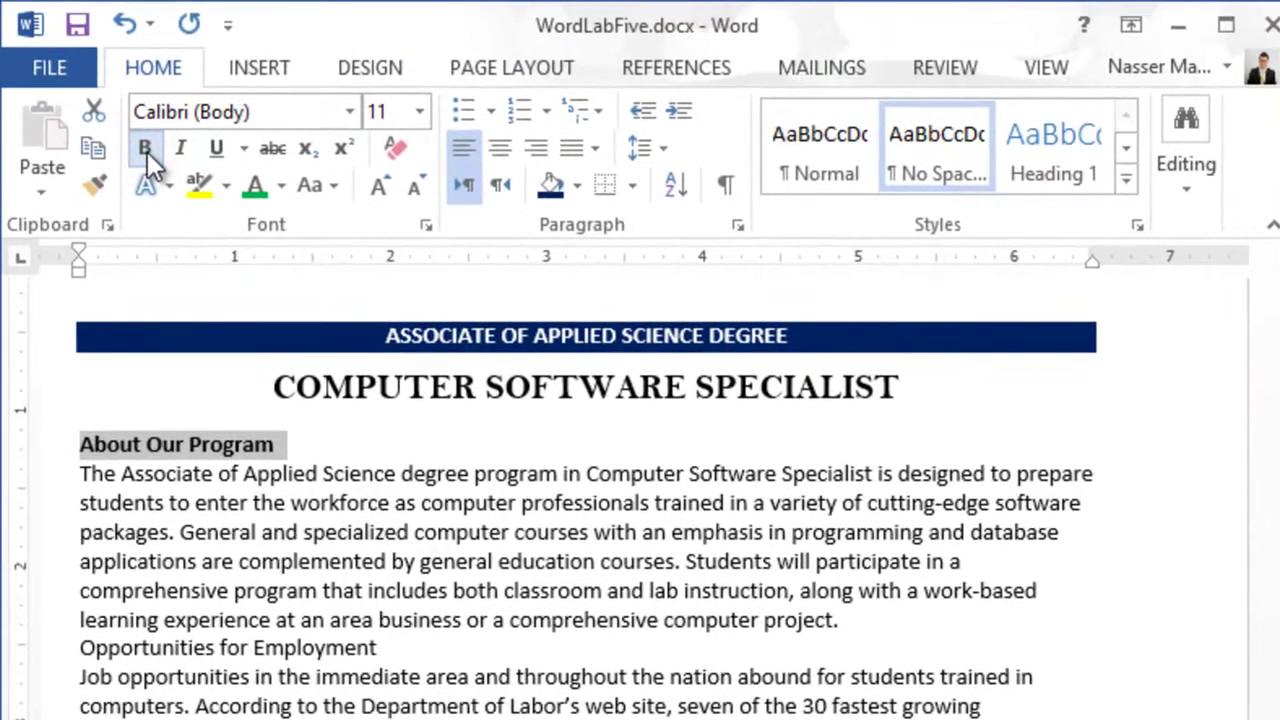
# Step: Copy the bold heading format with Format Painter to Opportunities for Employment, Opportunities for Advancement, Special Considerations, FIRST YEAR and First Semester
pyautogui.click(104, 183)
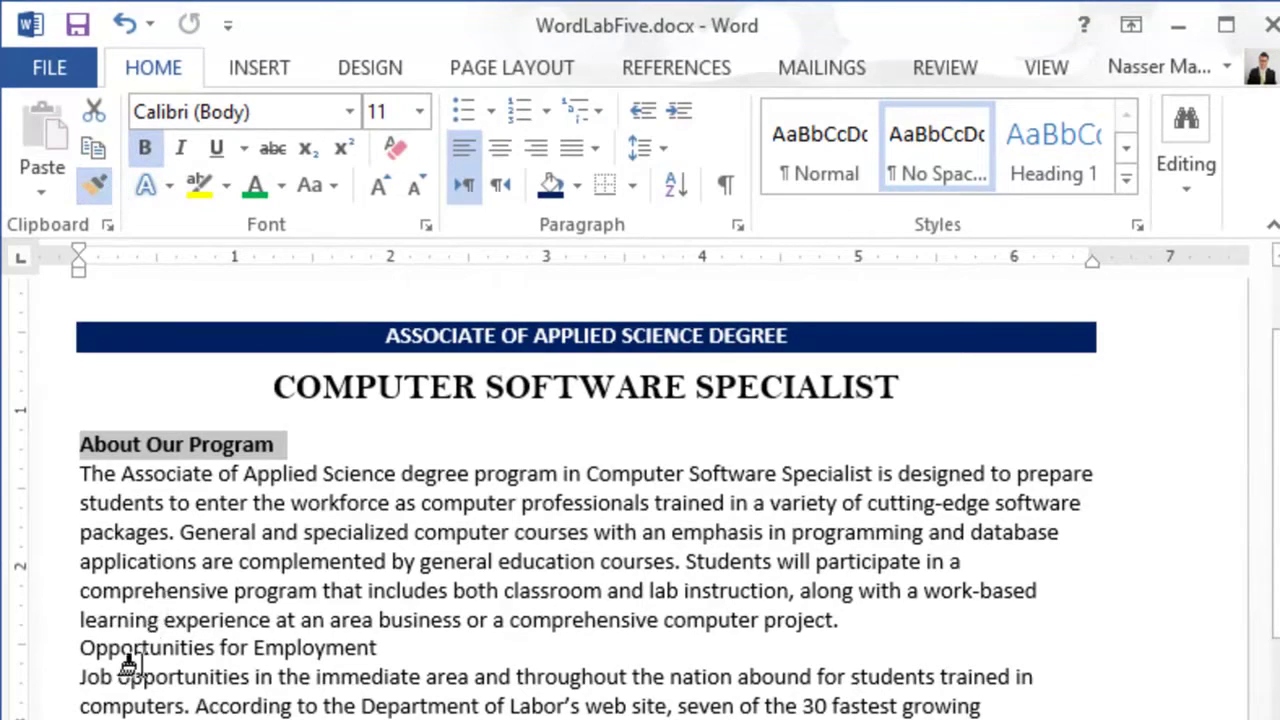
pyautogui.click(44, 660)
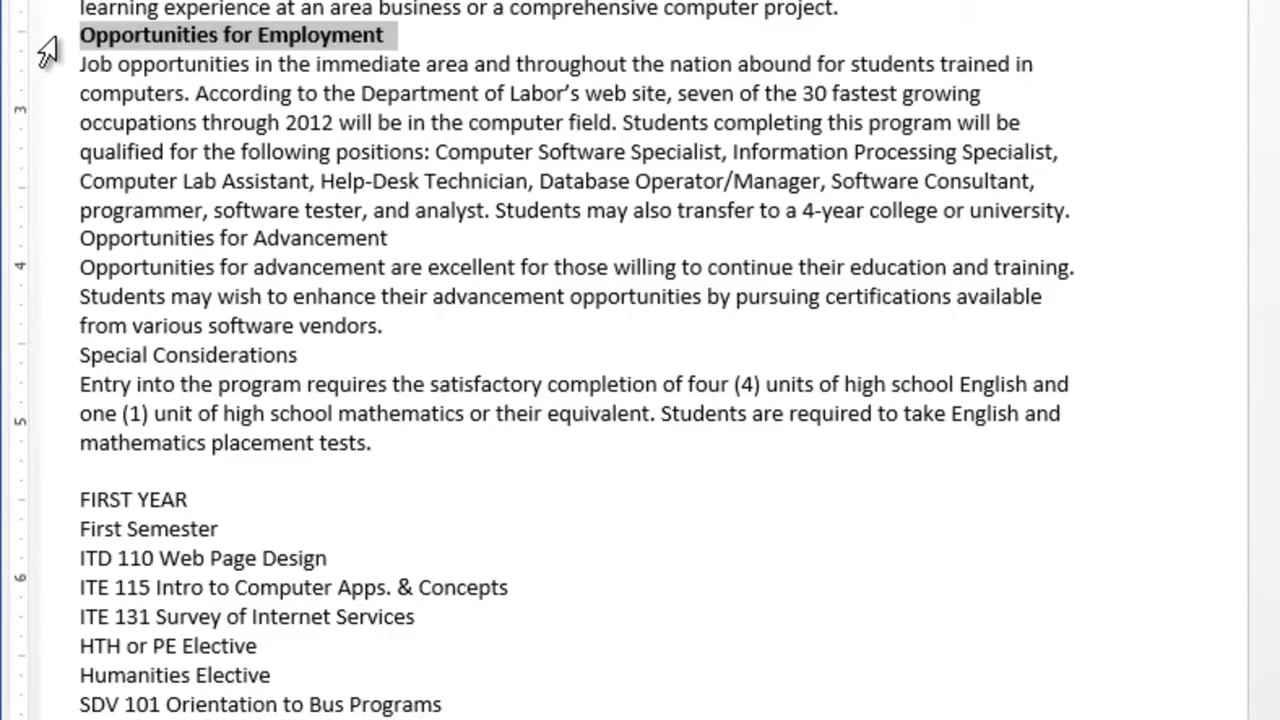
pyautogui.click(55, 245)
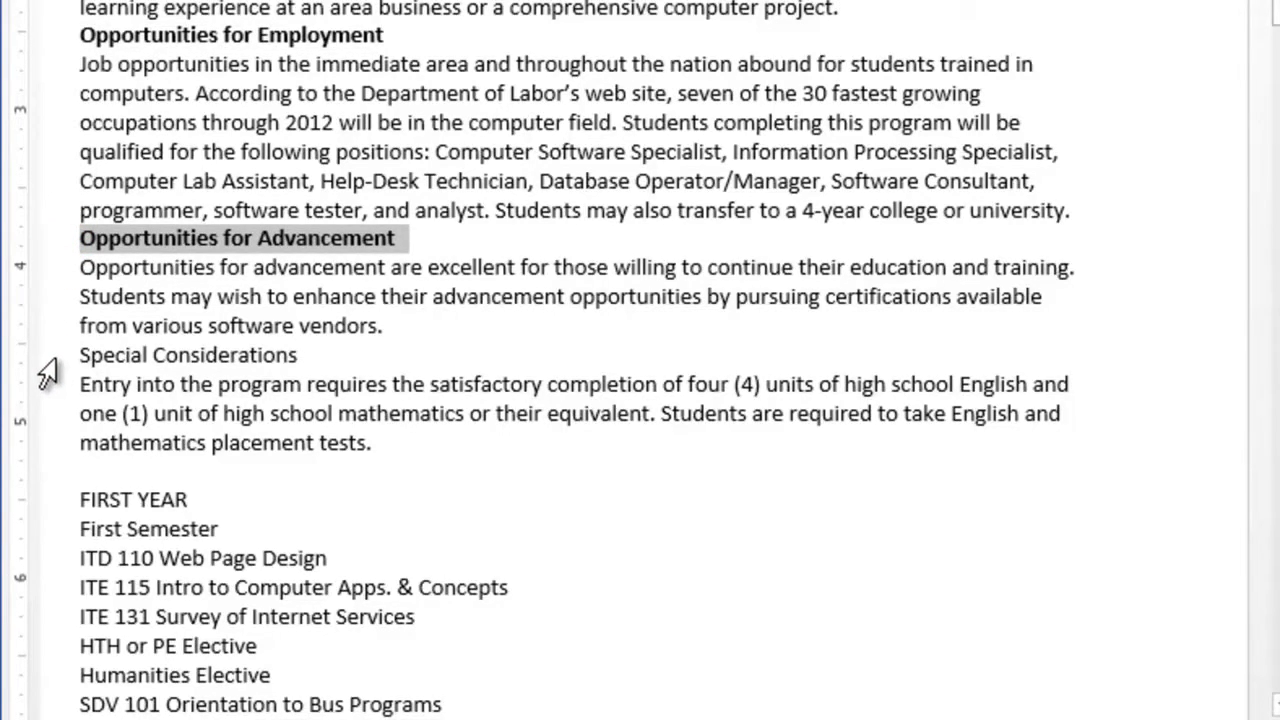
pyautogui.click(48, 365)
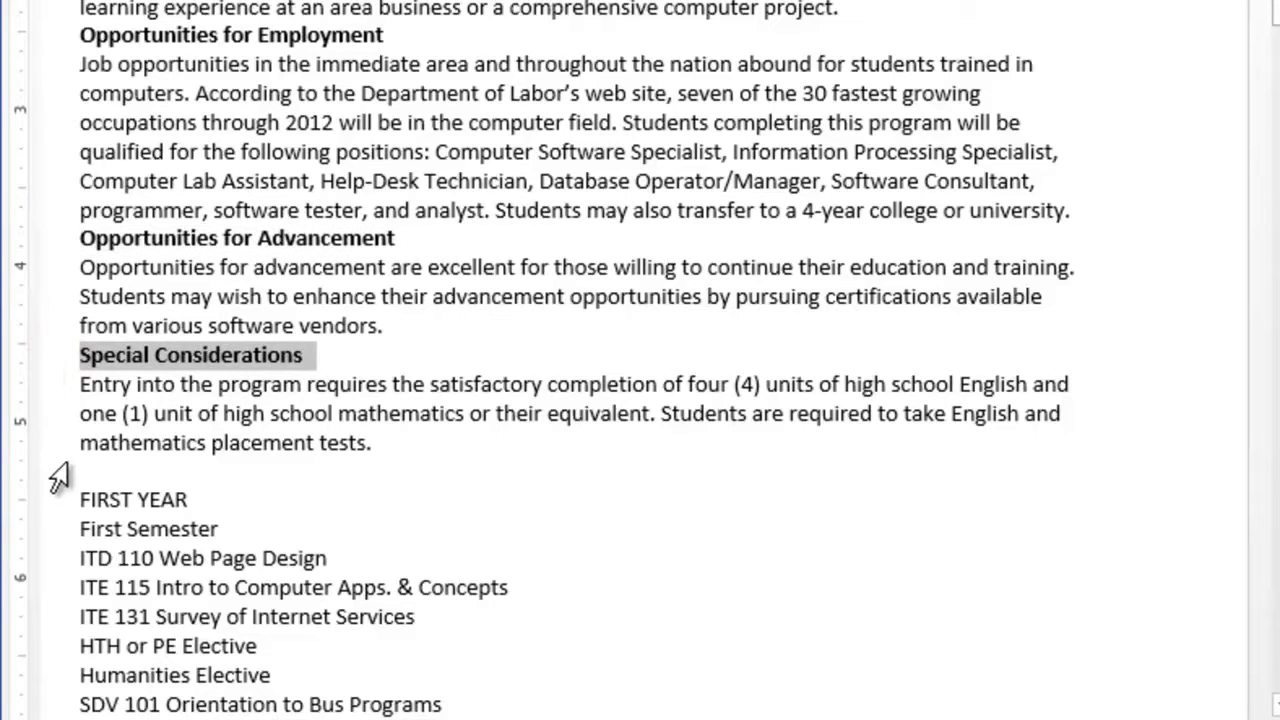
pyautogui.moveTo(55, 497); pyautogui.dragTo(52, 530)
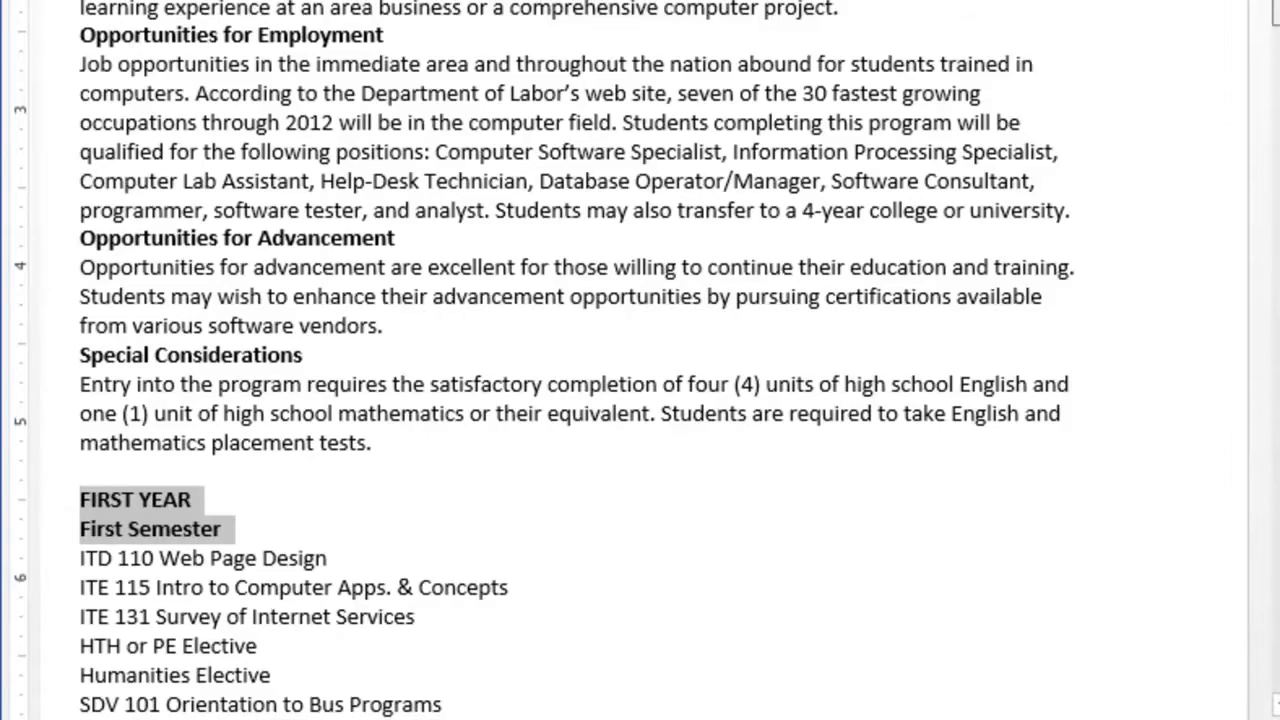
# Step: Make the Second Semester, Graduation and Fourth Semester headings bold with the copied heading format
pyautogui.scroll(-4, 1276, 300)
pyautogui.scroll(-2, 640, 360)
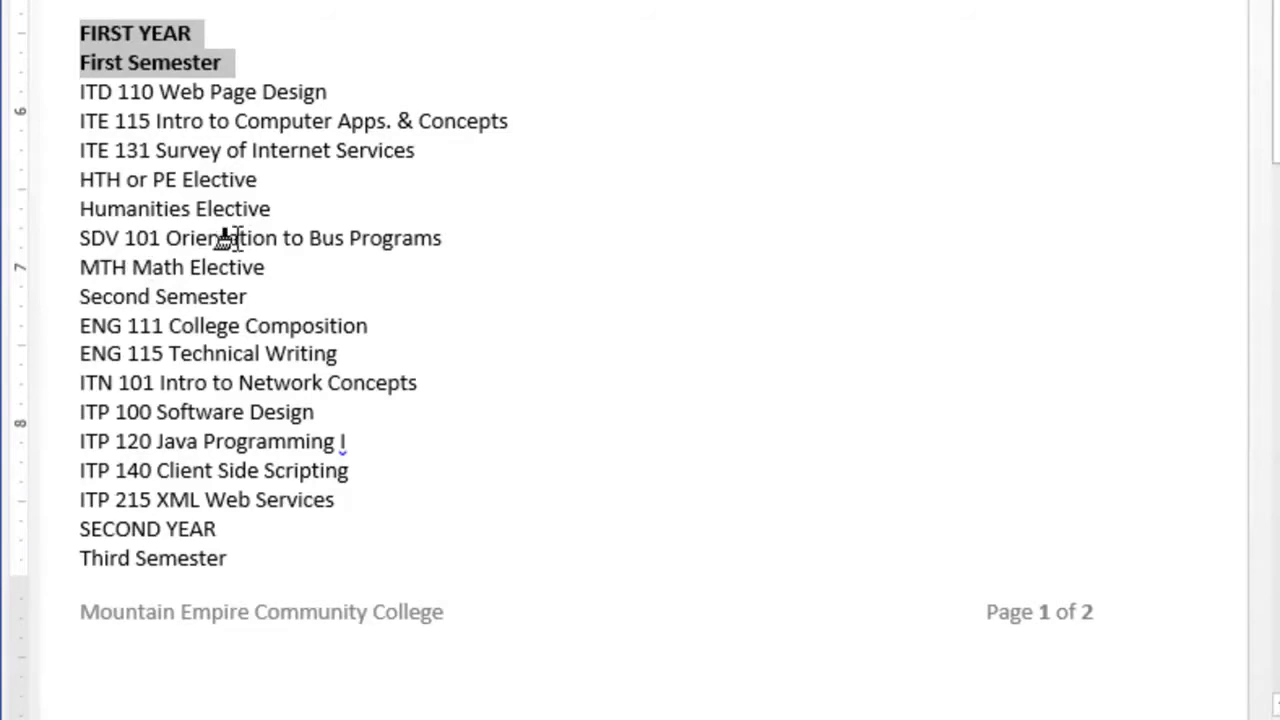
pyautogui.click(30, 300)
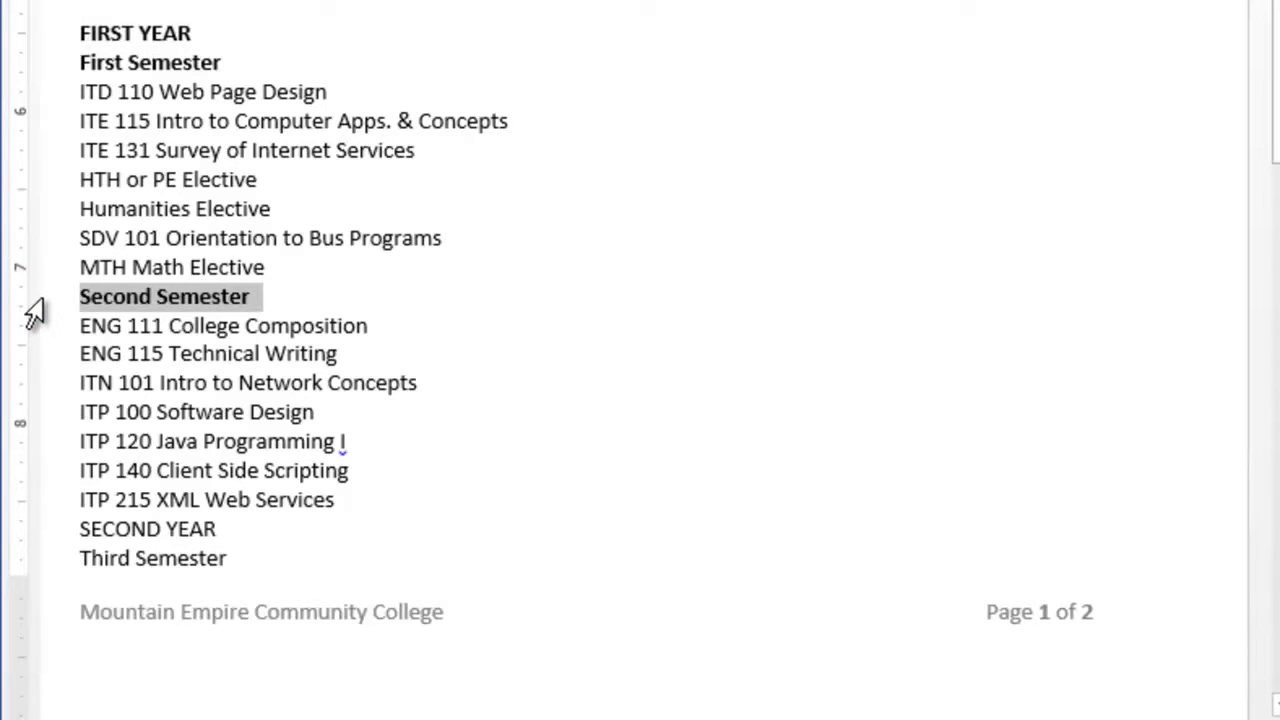
pyautogui.moveTo(1276, 21); pyautogui.dragTo(1277, 96)
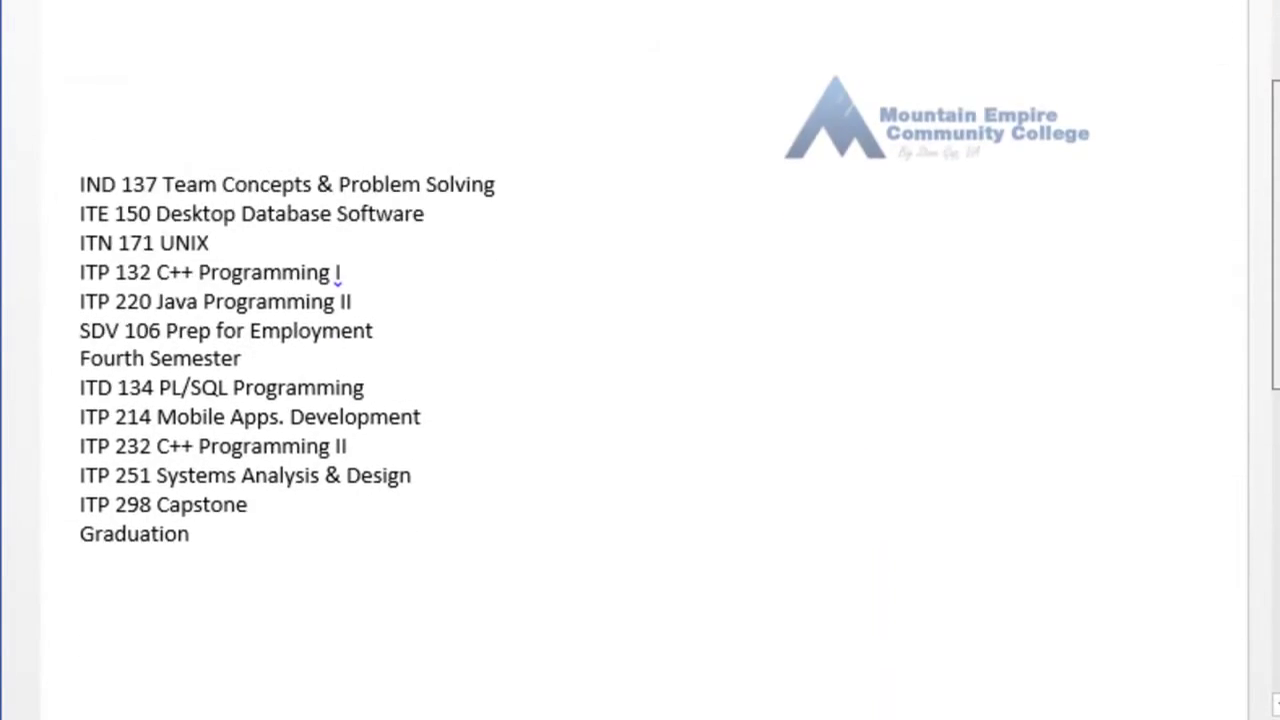
pyautogui.click(47, 540)
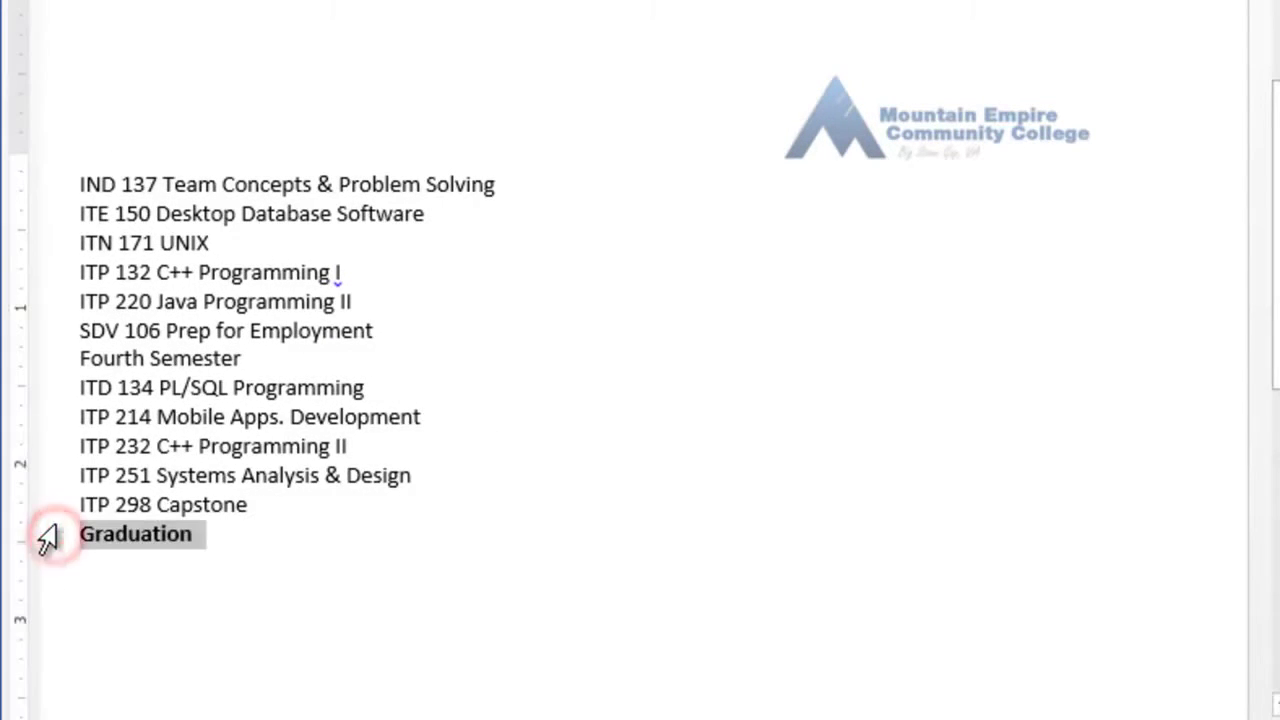
pyautogui.click(50, 362)
pyautogui.hotkey('ctrl', 'b')
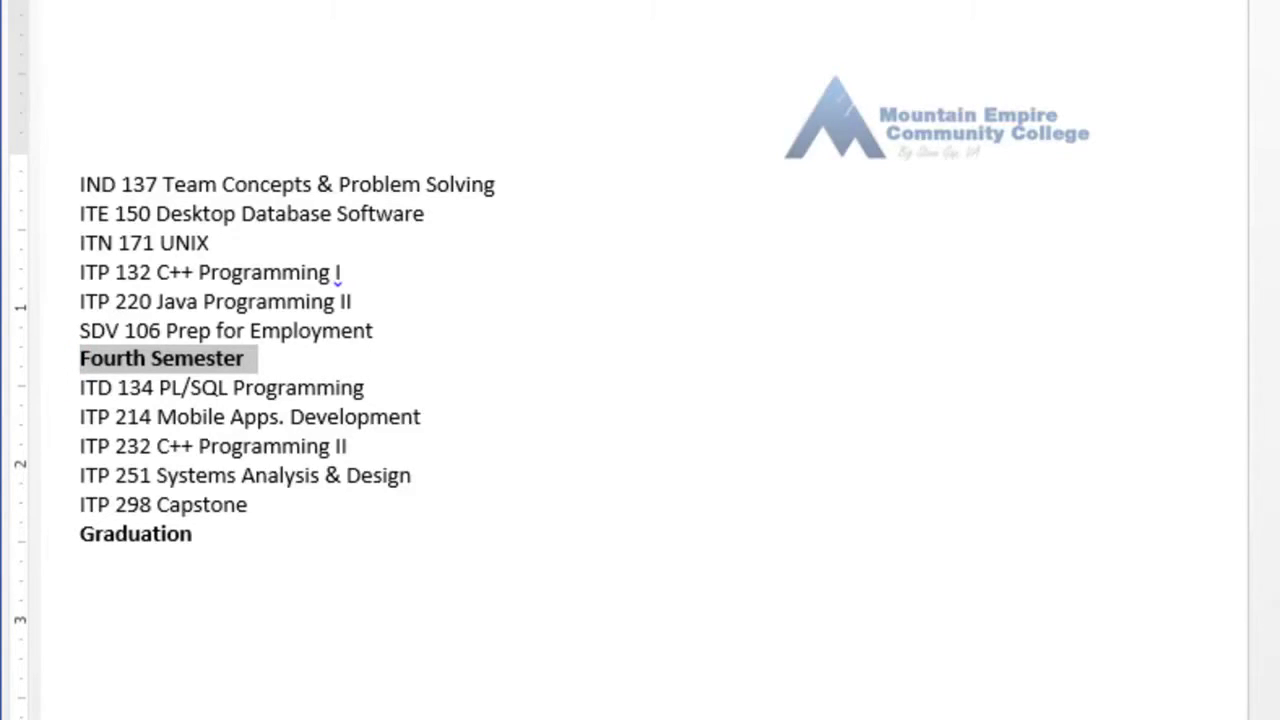
# Step: Make the SECOND YEAR and Third Semester headings at the end of page 1 bold
pyautogui.press('Left')
pyautogui.scroll(1, 640, 400)
pyautogui.scroll(4, 46, 111)
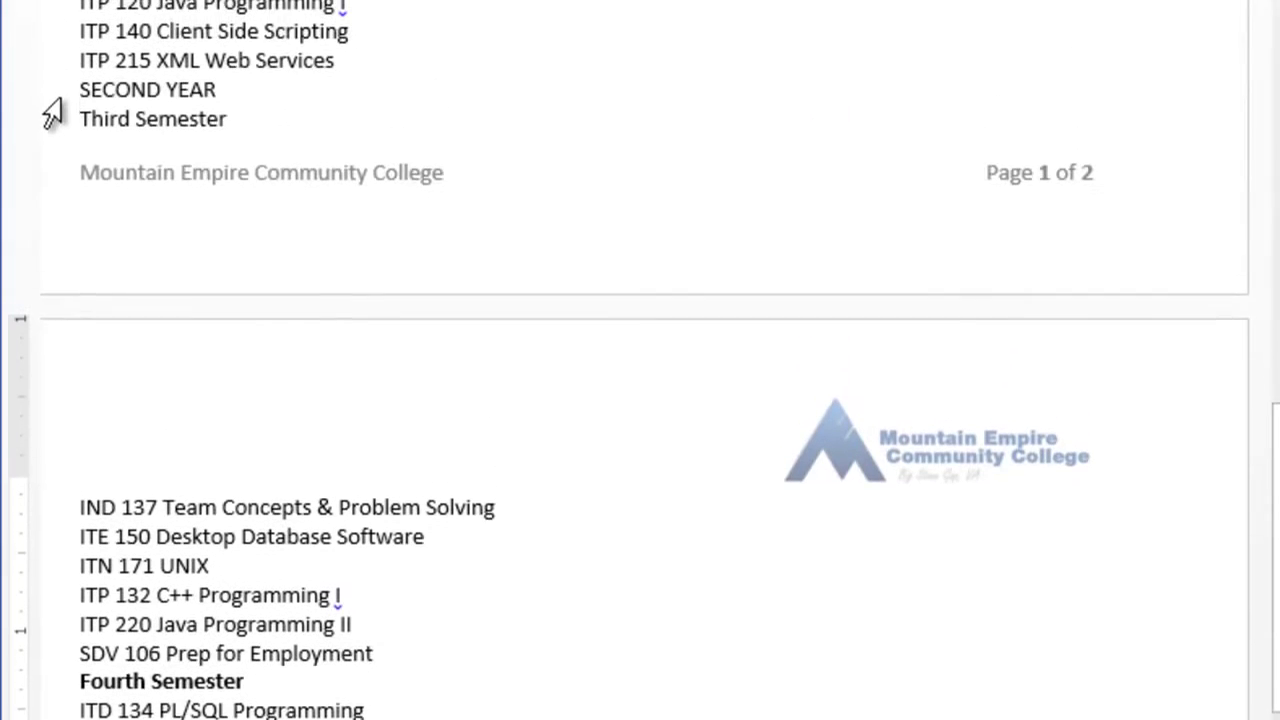
pyautogui.click(52, 150)
pyautogui.hotkey('shift', 'Up')
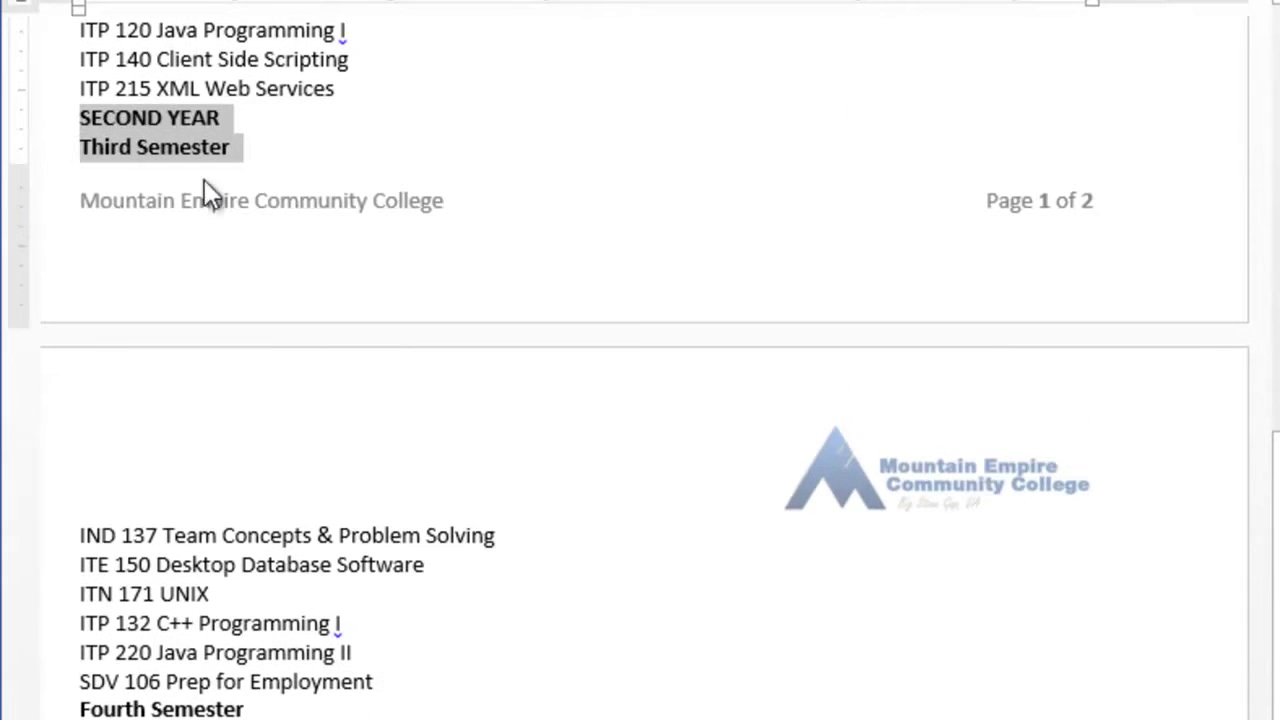
# Step: Format the text below the COMPUTER SOFTWARE SPECIALIST title as two columns with a line between, using the detailed column settings
pyautogui.moveTo(1274, 528); pyautogui.dragTo(1267, 75)
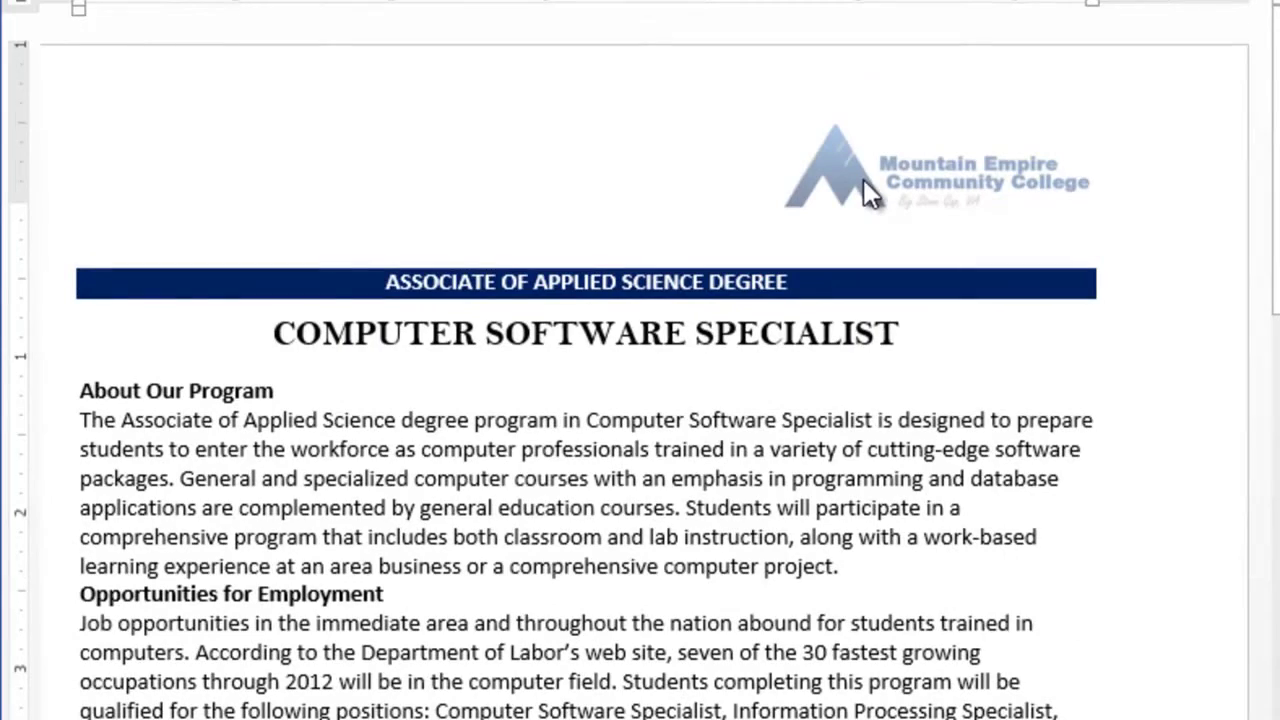
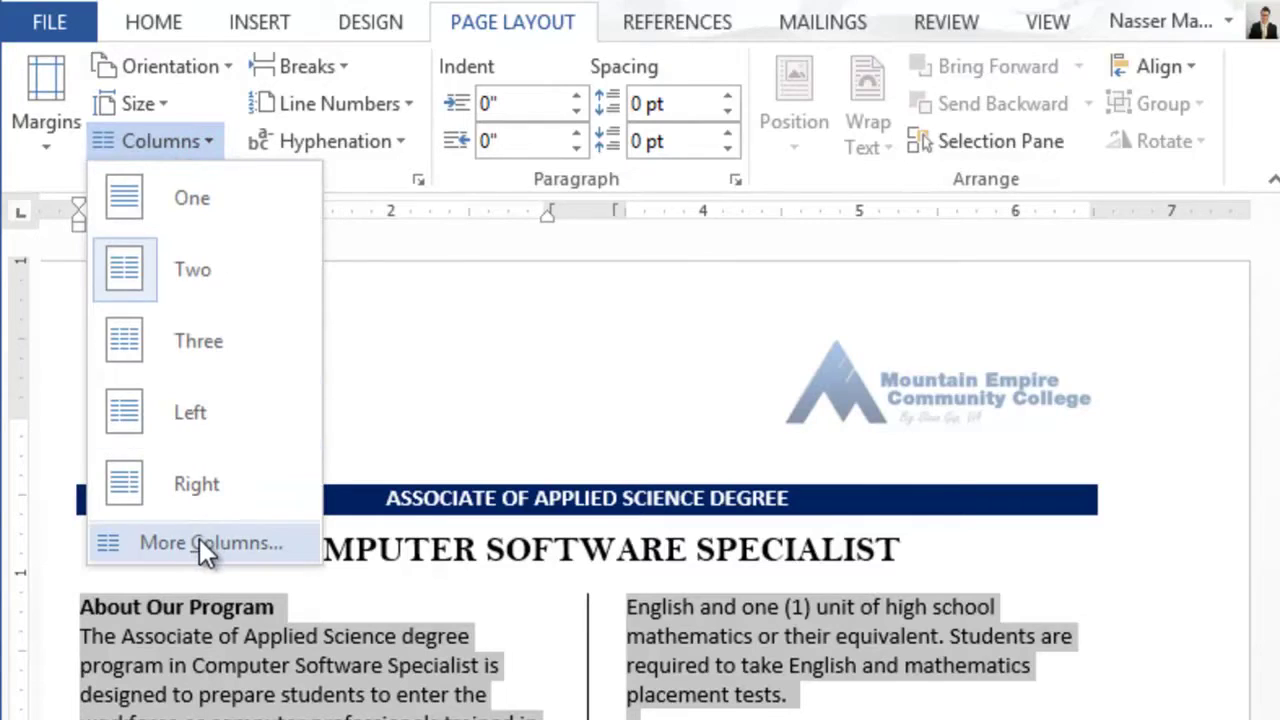
pyautogui.click(199, 538)
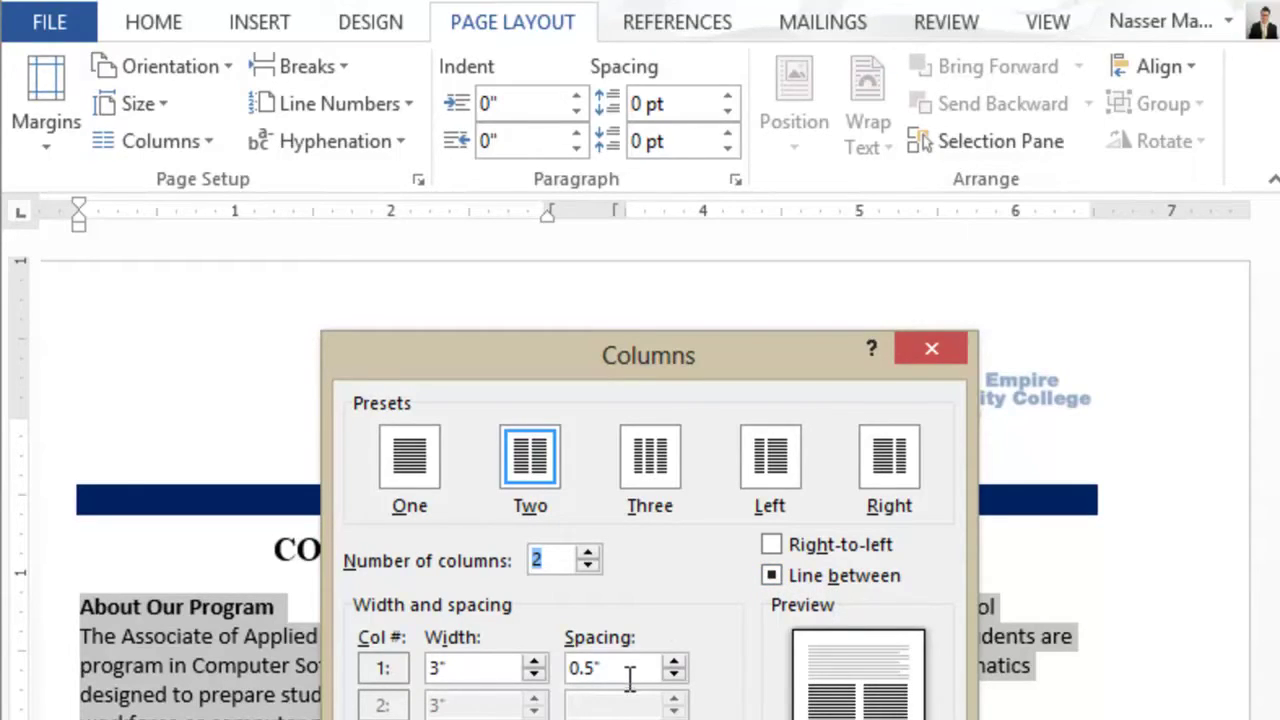
pyautogui.press('Return')
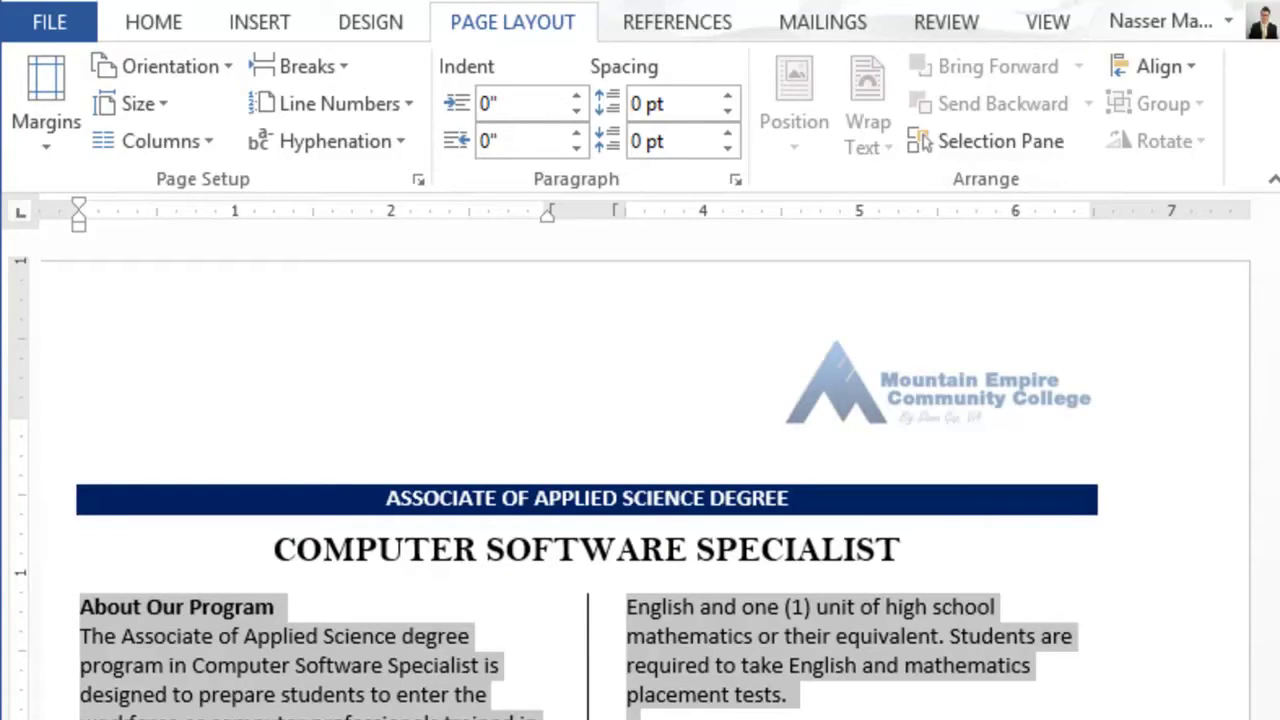
pyautogui.press('Left')
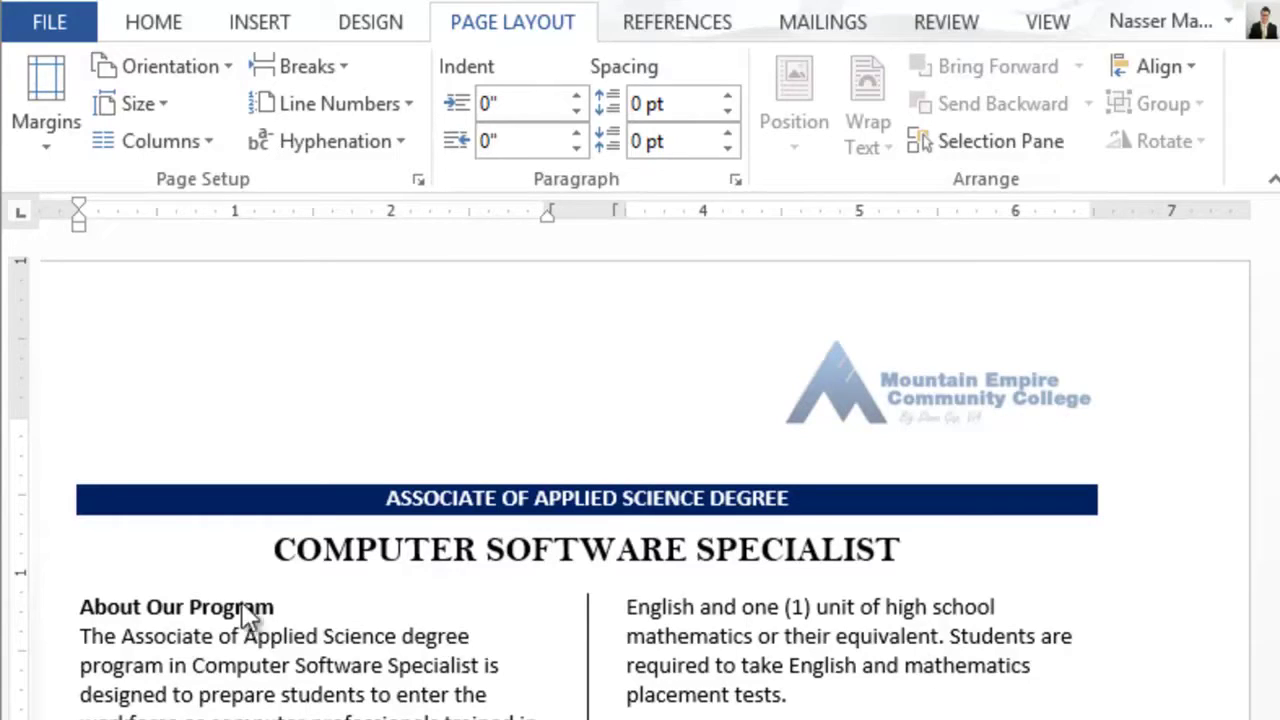
# Step: Check the line spacing setting of all text from About Our Program to the end of the document
pyautogui.click(80, 607)
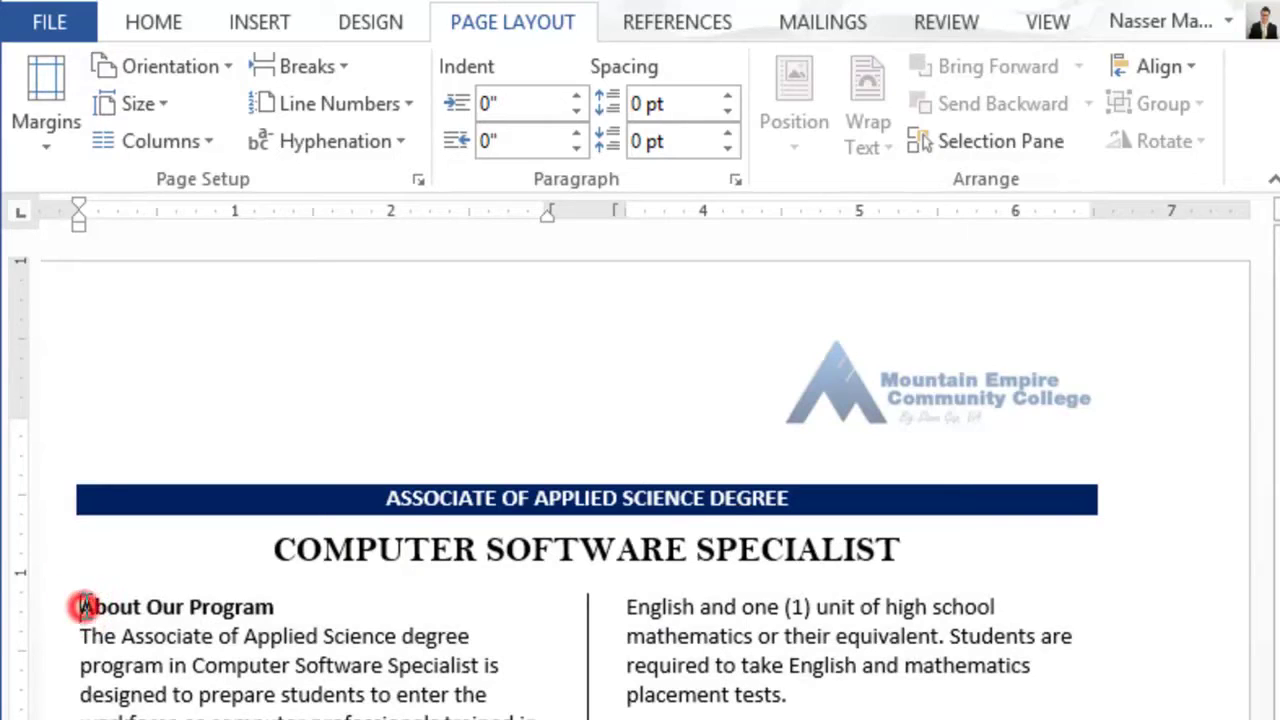
pyautogui.tripleClick(80, 607)
pyautogui.moveTo(80, 607); pyautogui.dragTo(640, 719)
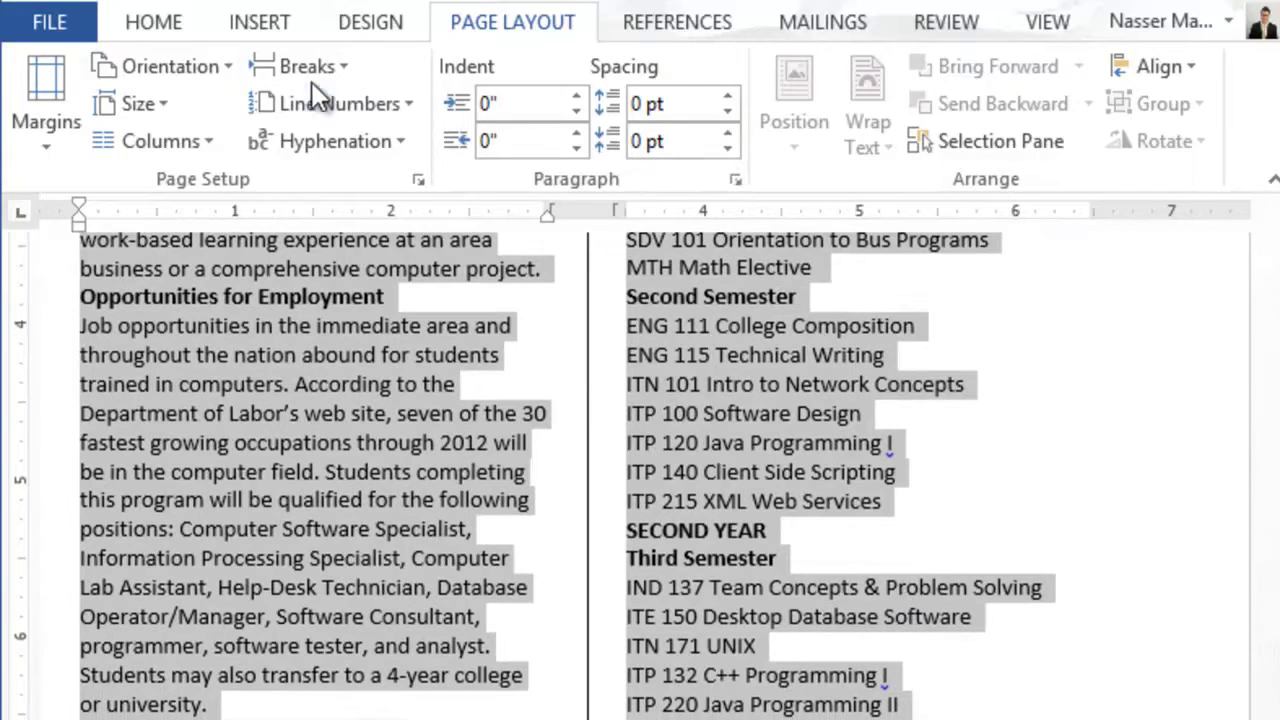
pyautogui.click(182, 26)
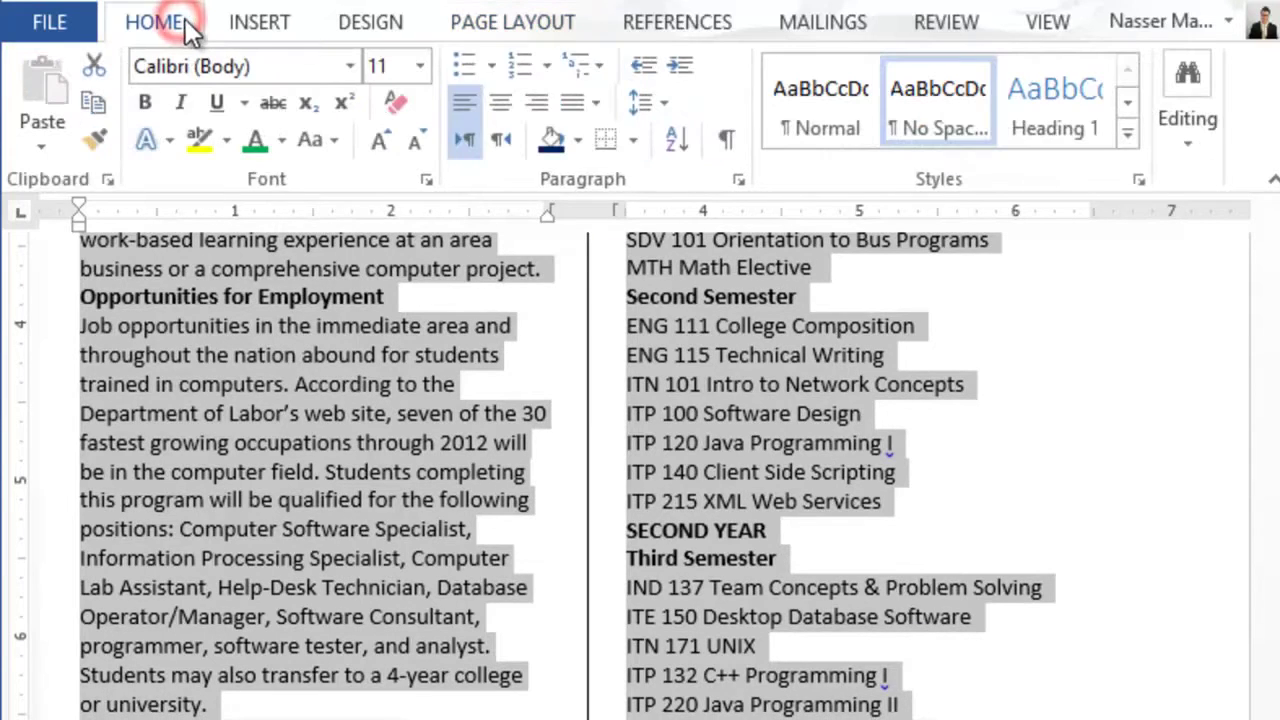
pyautogui.click(664, 106)
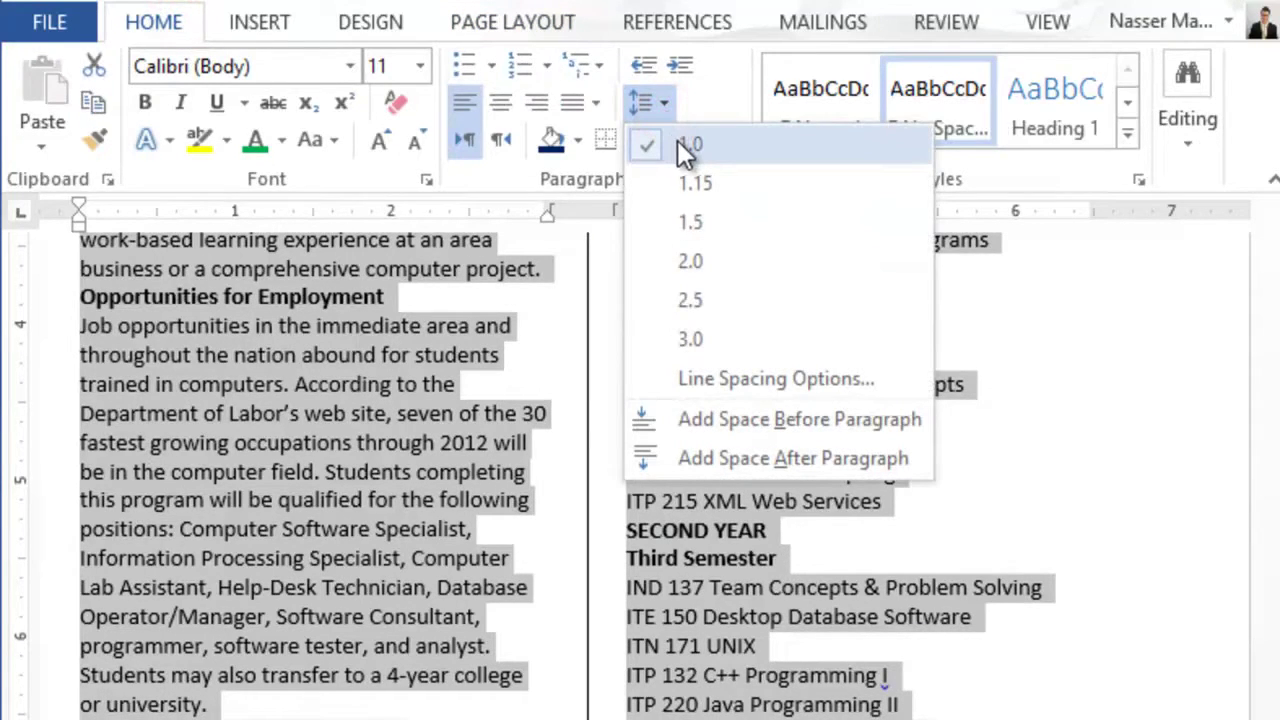
pyautogui.press('Escape')
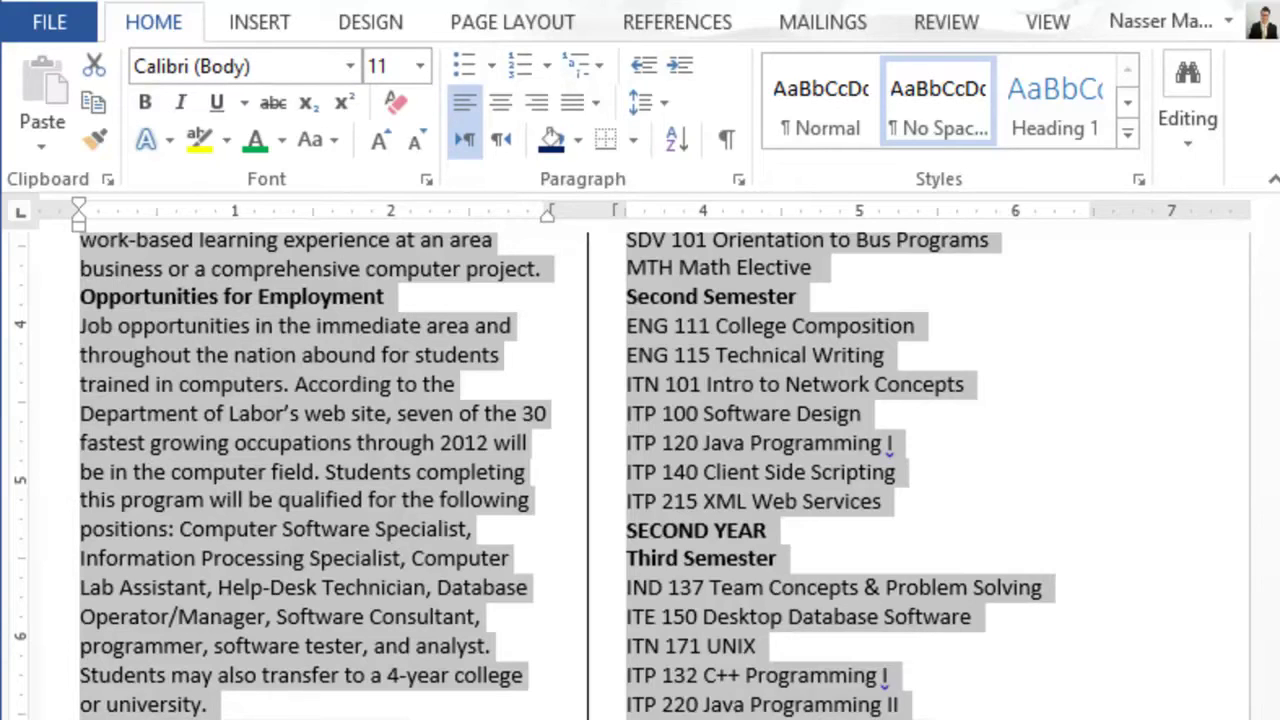
pyautogui.press('Left')
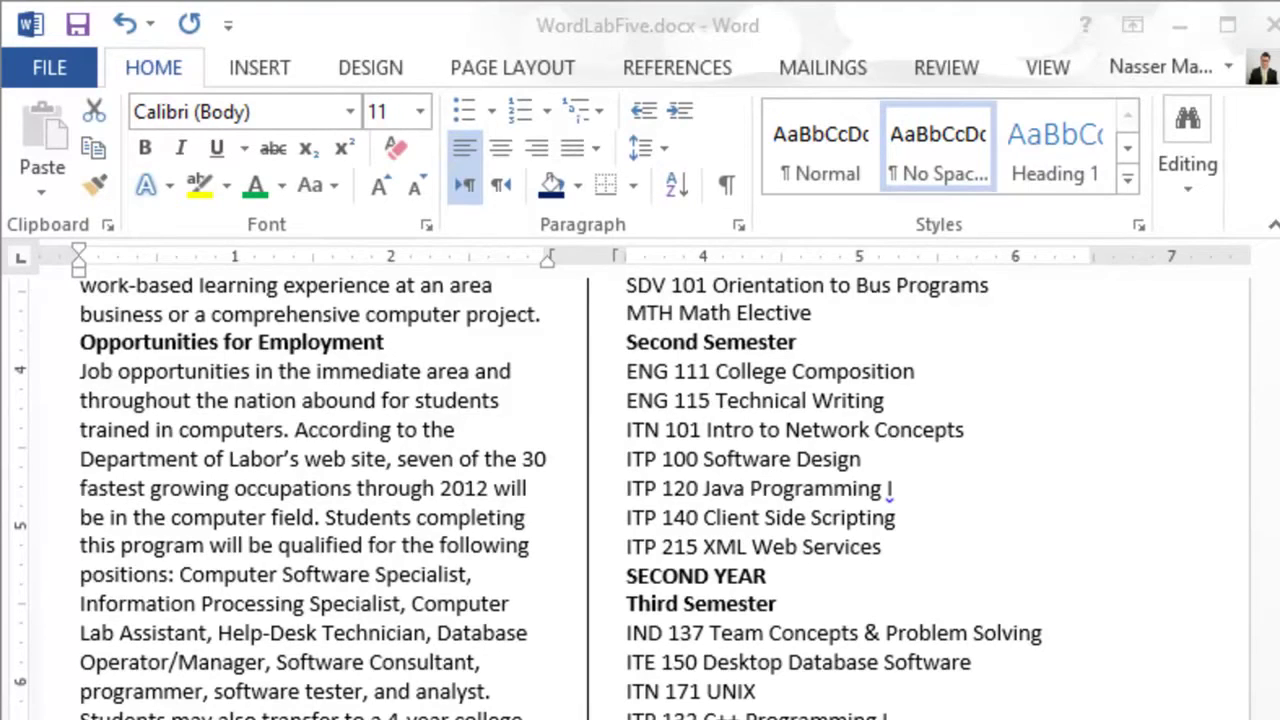
# Step: Indent the first line of the About Our Program paragraph by 0.25" and justify the paragraph
pyautogui.hotkey('ctrl', 'a')
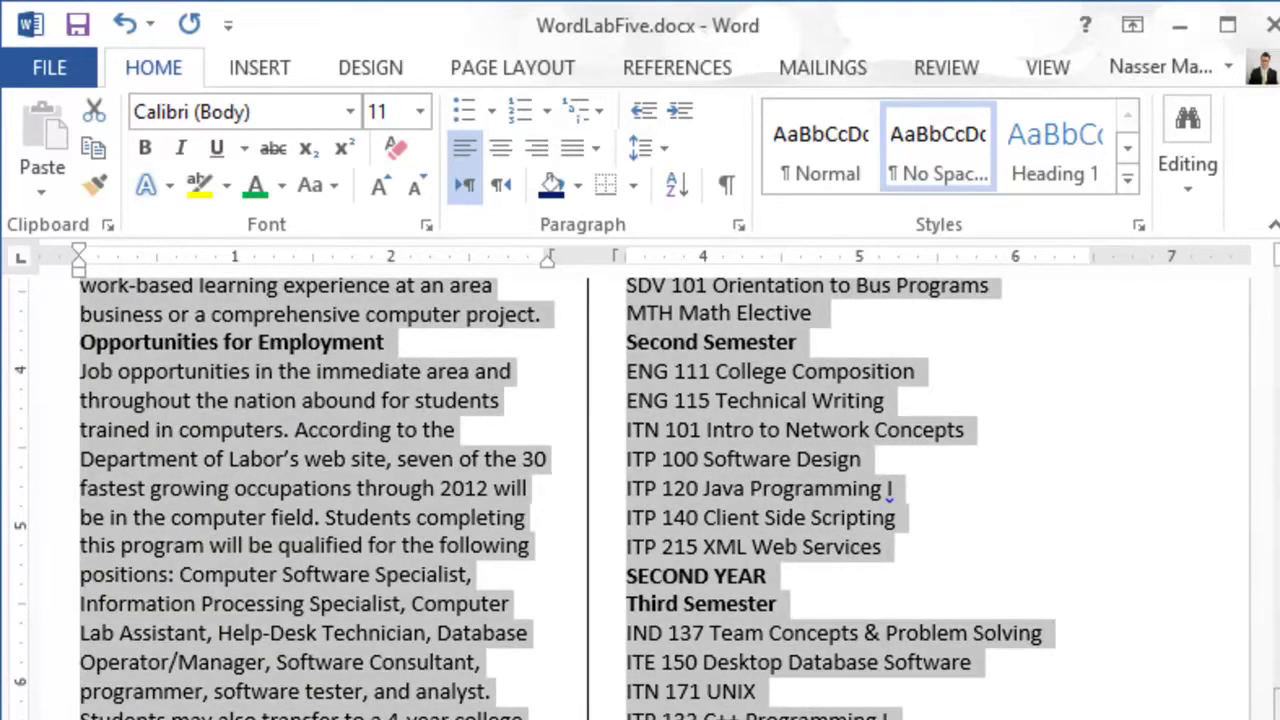
pyautogui.scroll(4, 1258, 690)
pyautogui.scroll(2, 1258, 670)
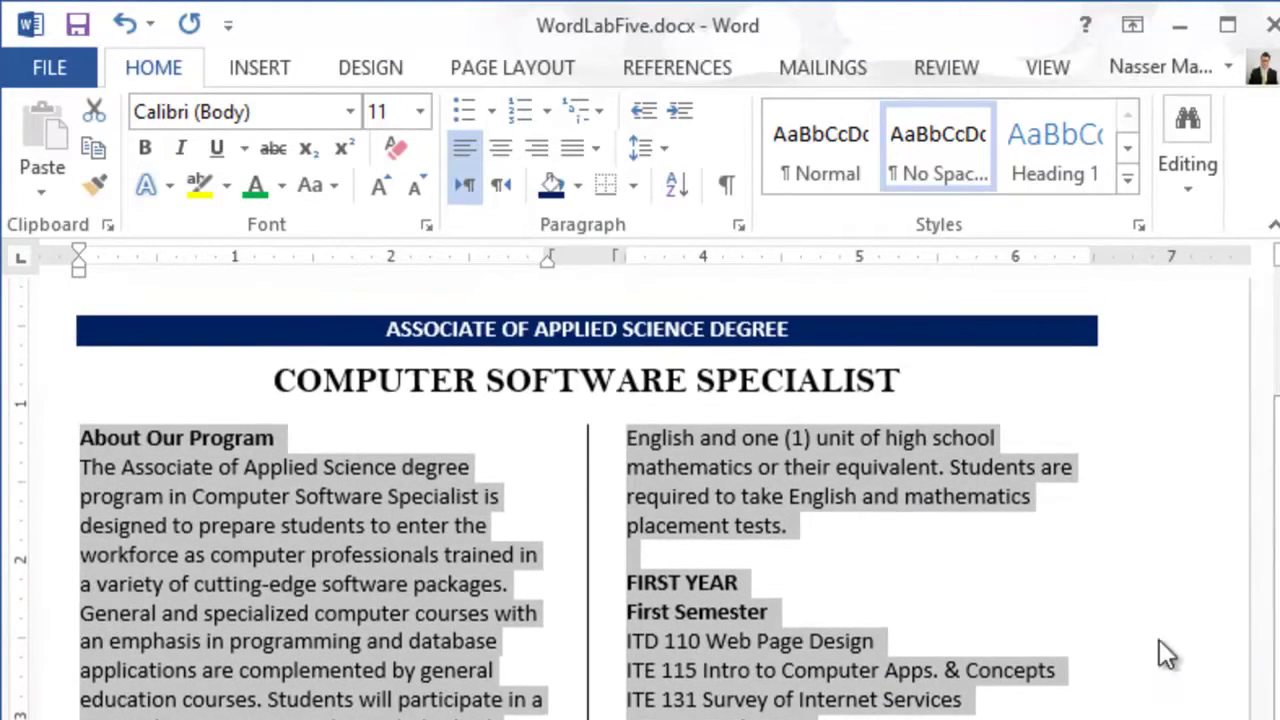
pyautogui.click(352, 556)
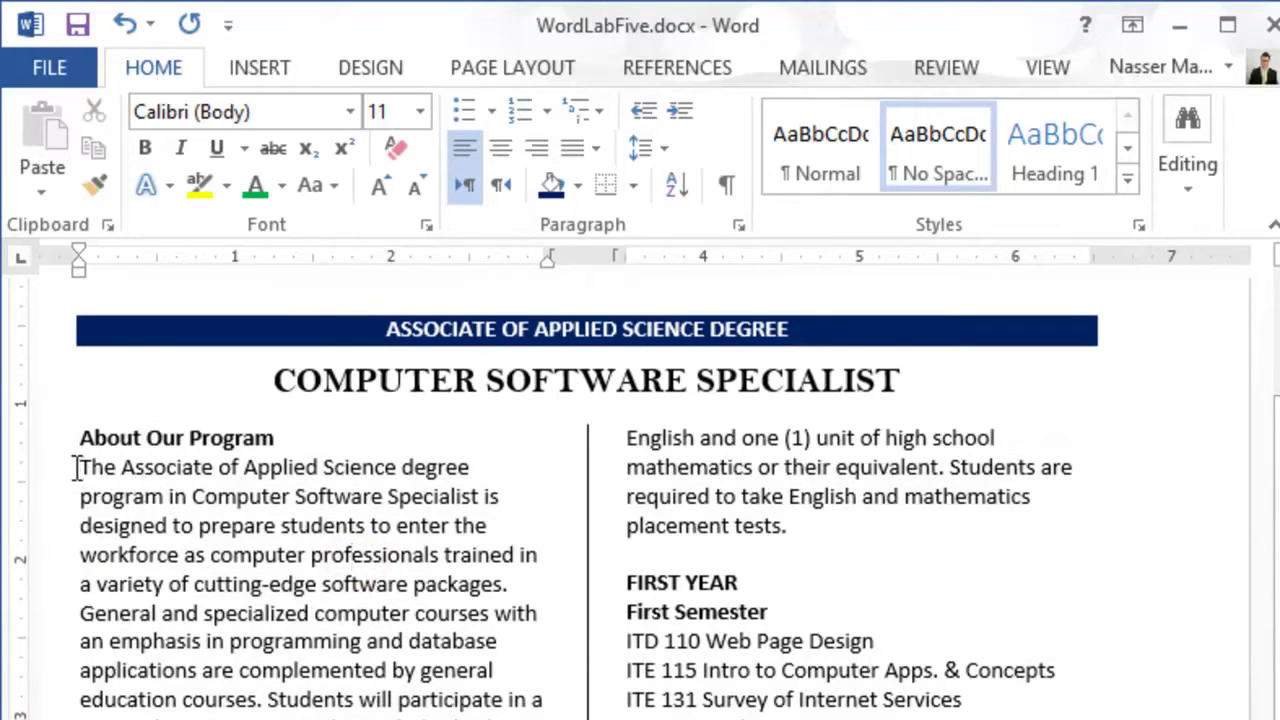
pyautogui.moveTo(80, 467); pyautogui.dragTo(540, 716)
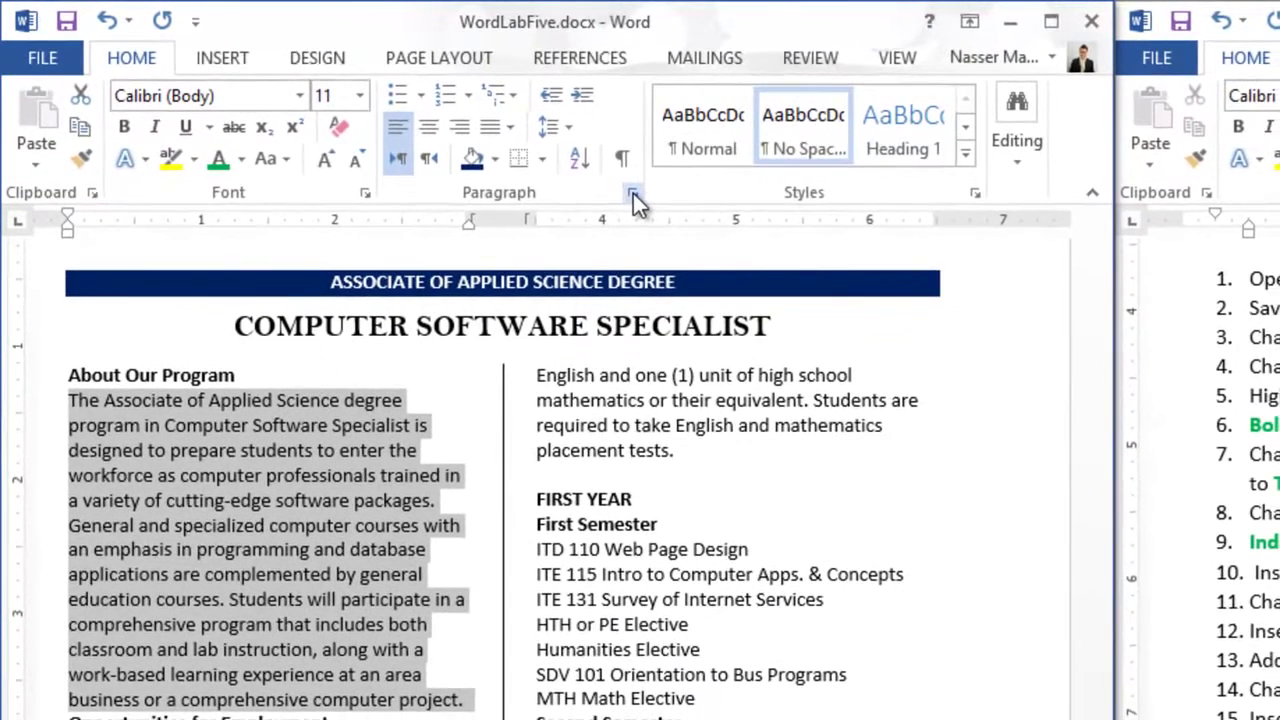
pyautogui.click(633, 193)
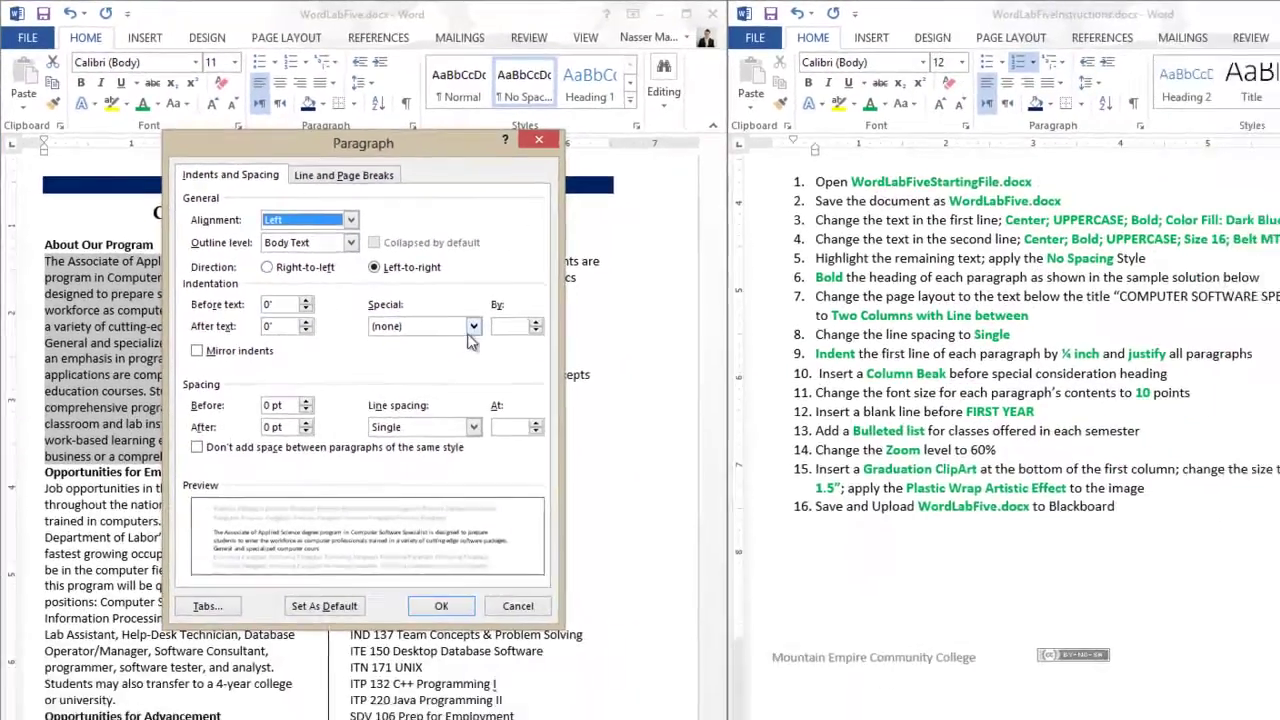
pyautogui.click(722, 500)
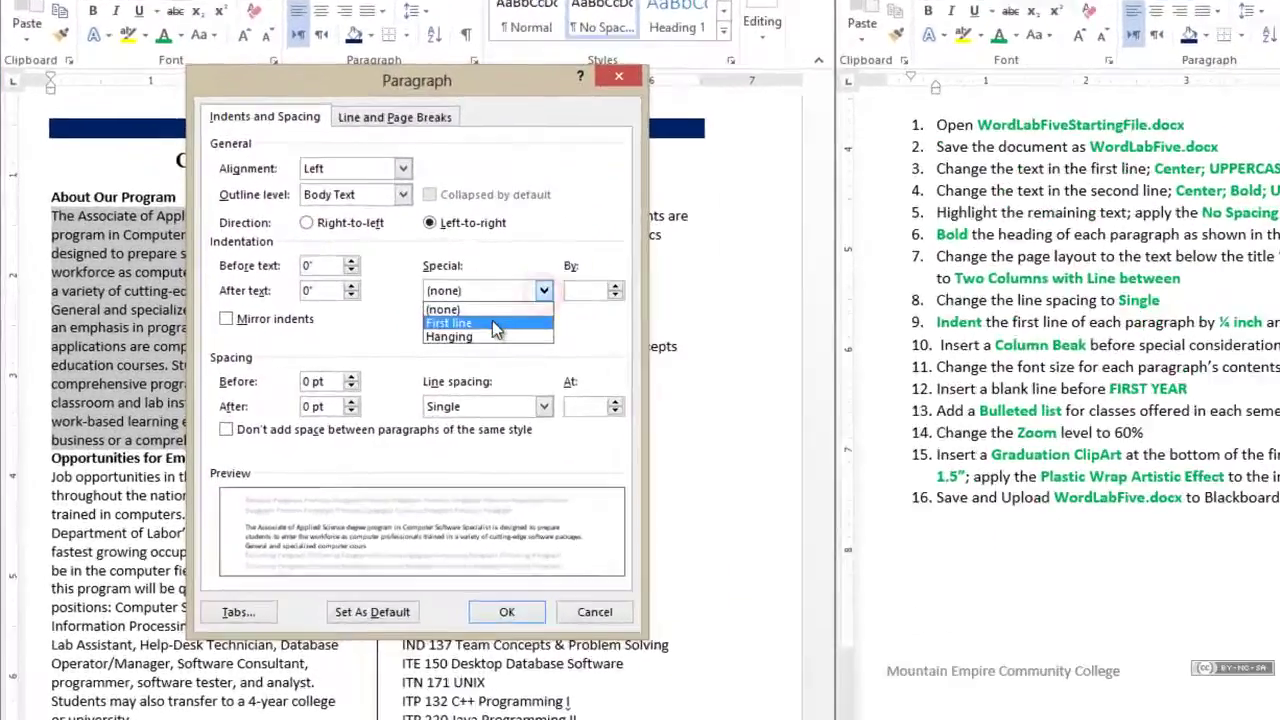
pyautogui.click(493, 325)
pyautogui.doubleClick(590, 289)
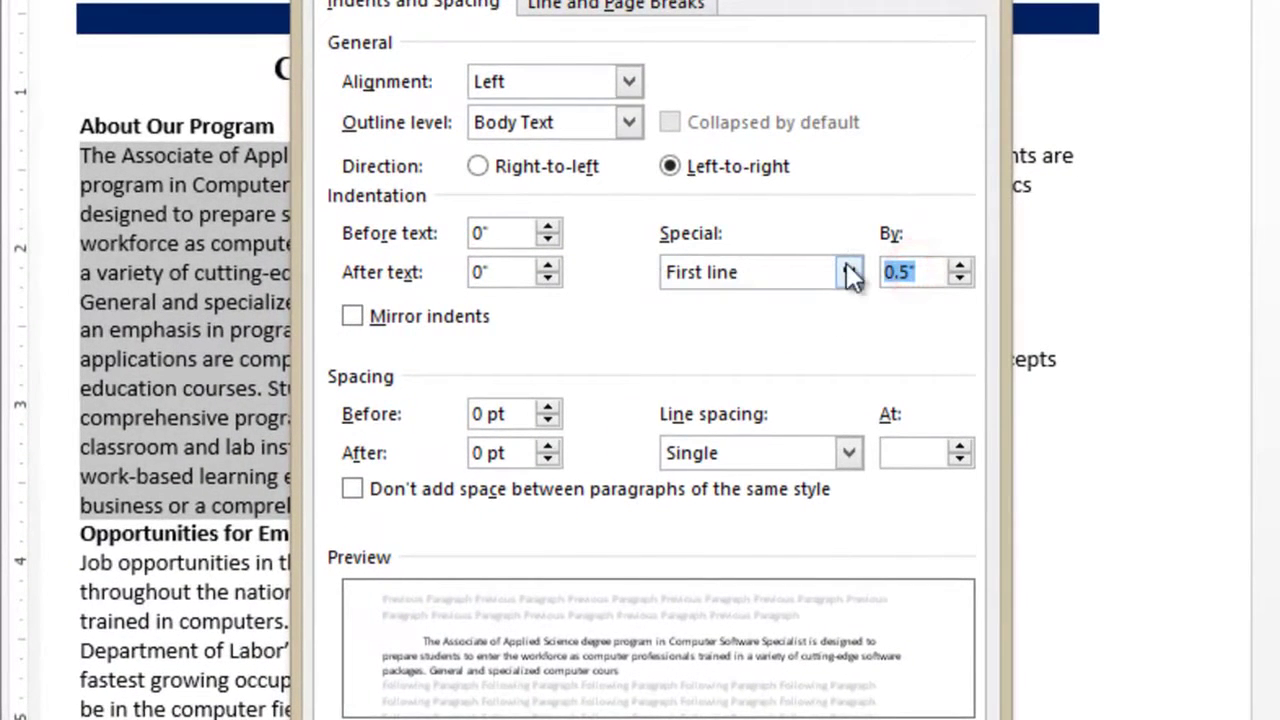
pyautogui.write('.25')
pyautogui.click(775, 676)
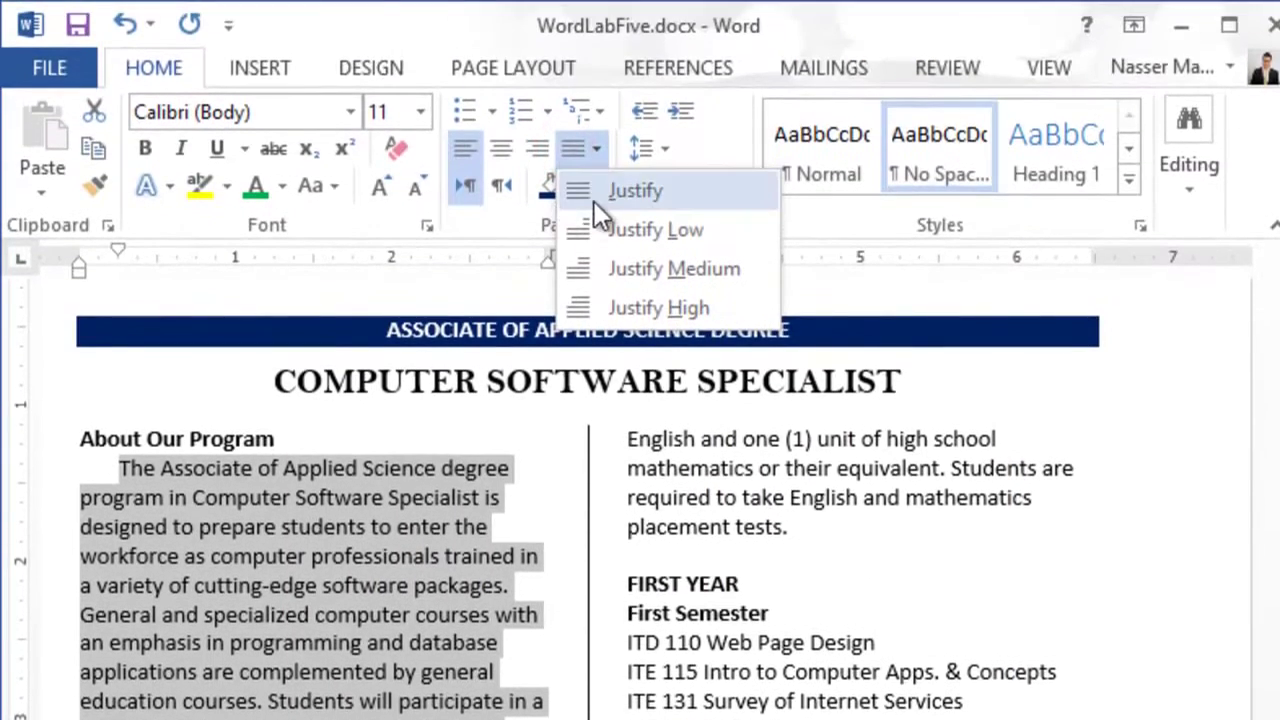
pyautogui.click(596, 199)
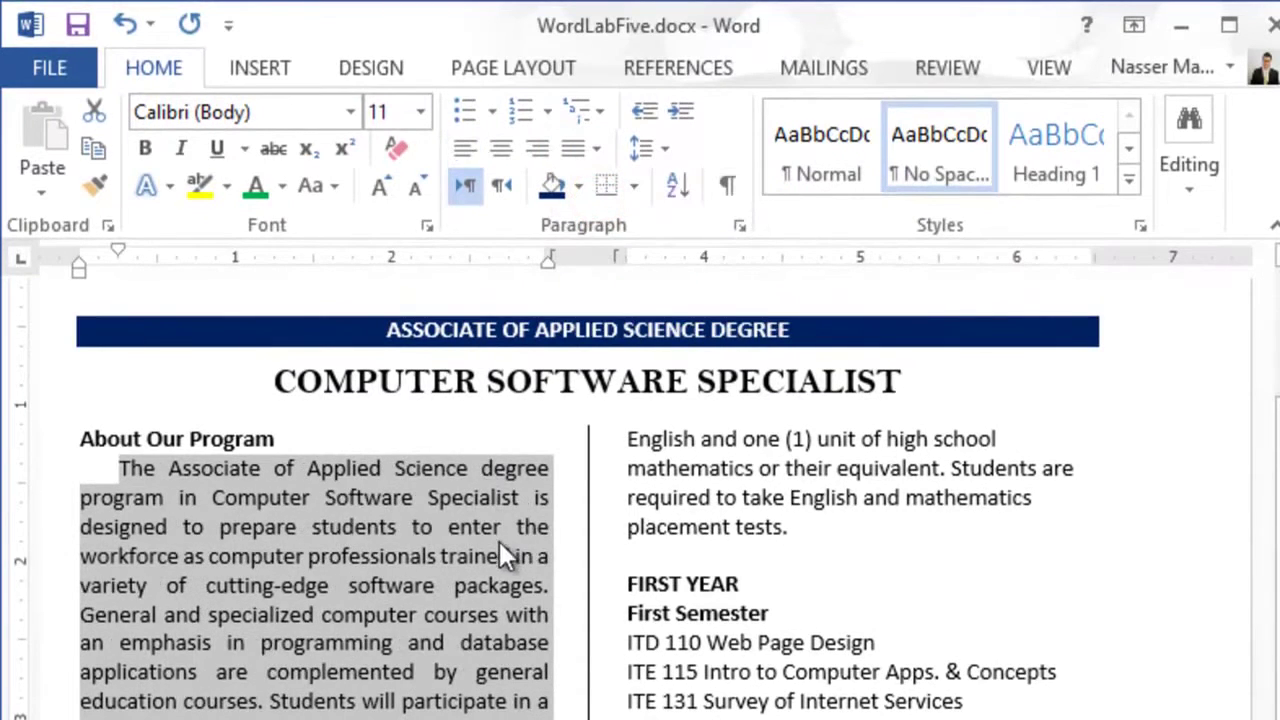
# Step: Copy the About Our Program paragraph's indent and justification to the Opportunities for Employment paragraph with Format Painter
pyautogui.click(96, 186)
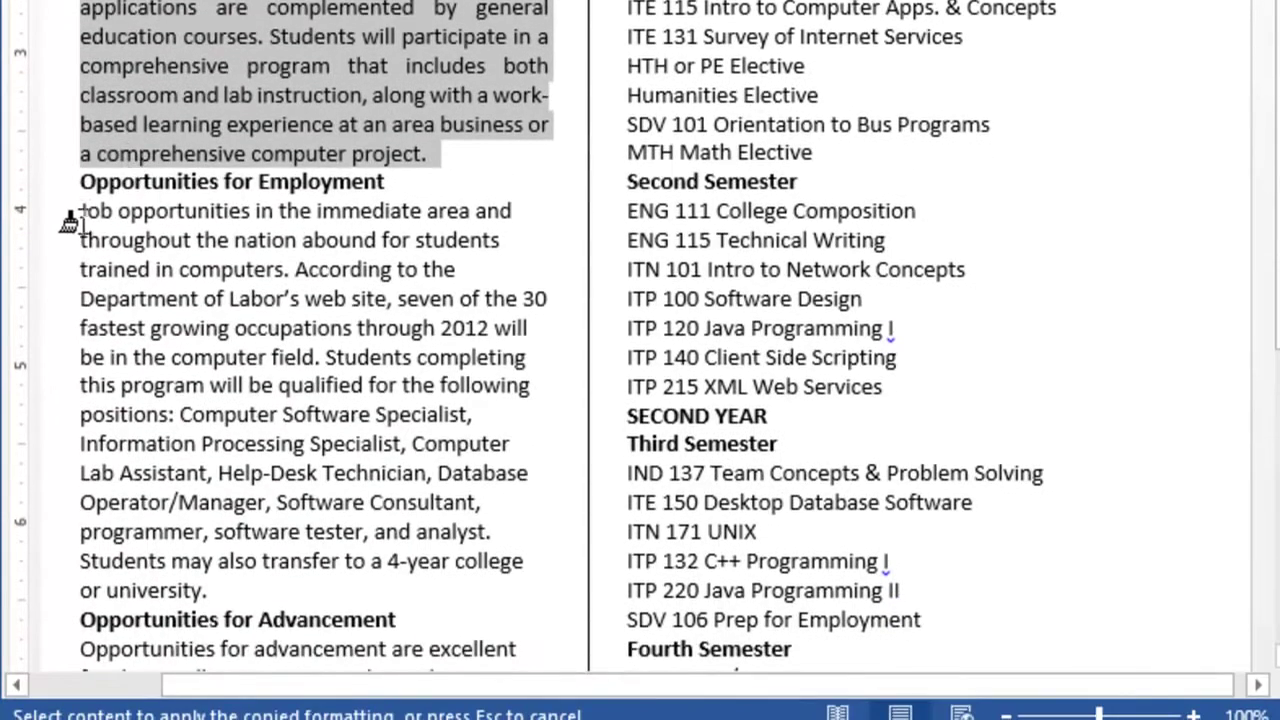
pyautogui.moveTo(80, 212)
pyautogui.mouseDown()
pyautogui.moveTo(149, 251)
pyautogui.moveTo(366, 434)
pyautogui.moveTo(366, 595)
pyautogui.mouseUp()
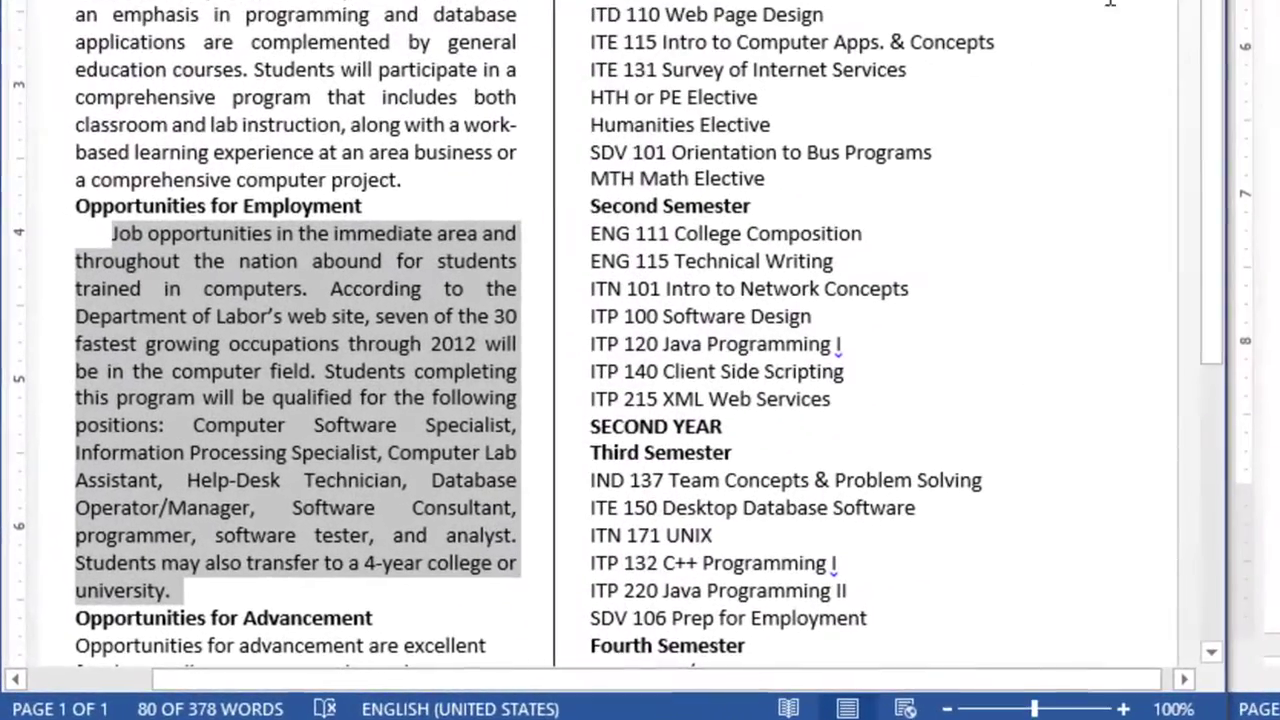
# Step: Copy the Opportunities for Employment paragraph's indent and justification to the Opportunities for Advancement paragraph with Format Painter
pyautogui.scroll(-4, 1250, 40)
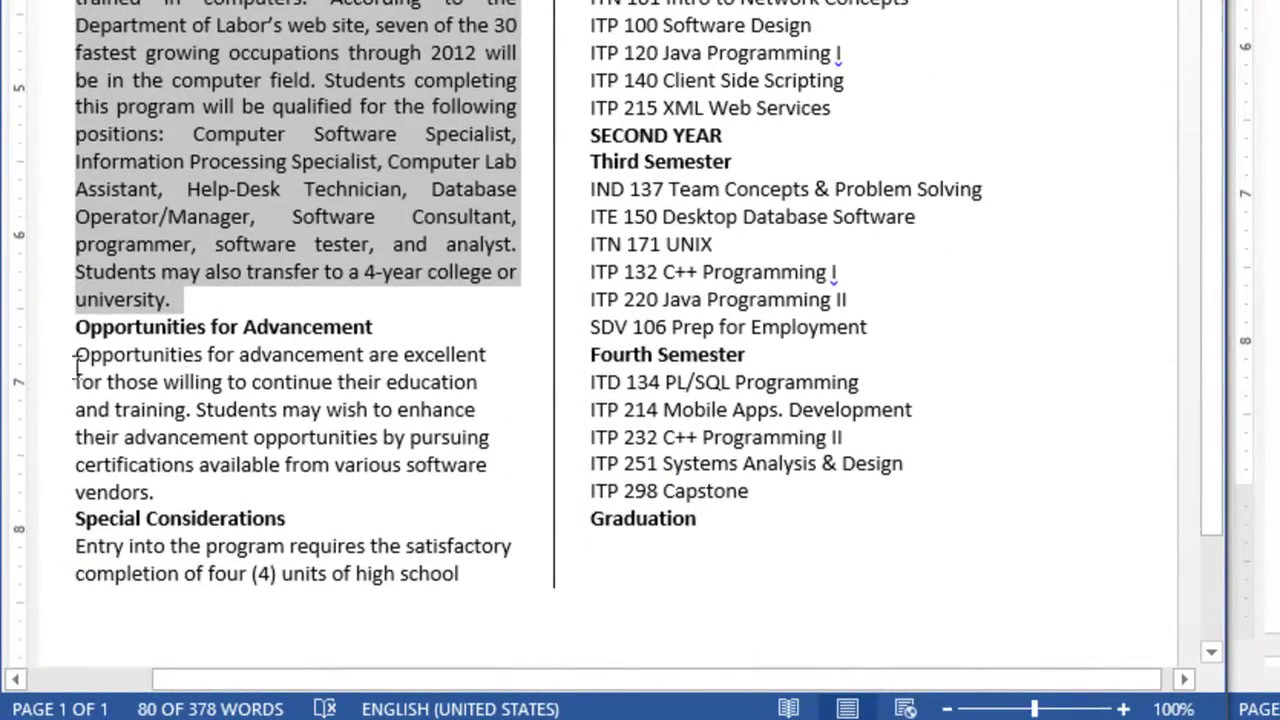
pyautogui.moveTo(75, 358); pyautogui.dragTo(305, 498)
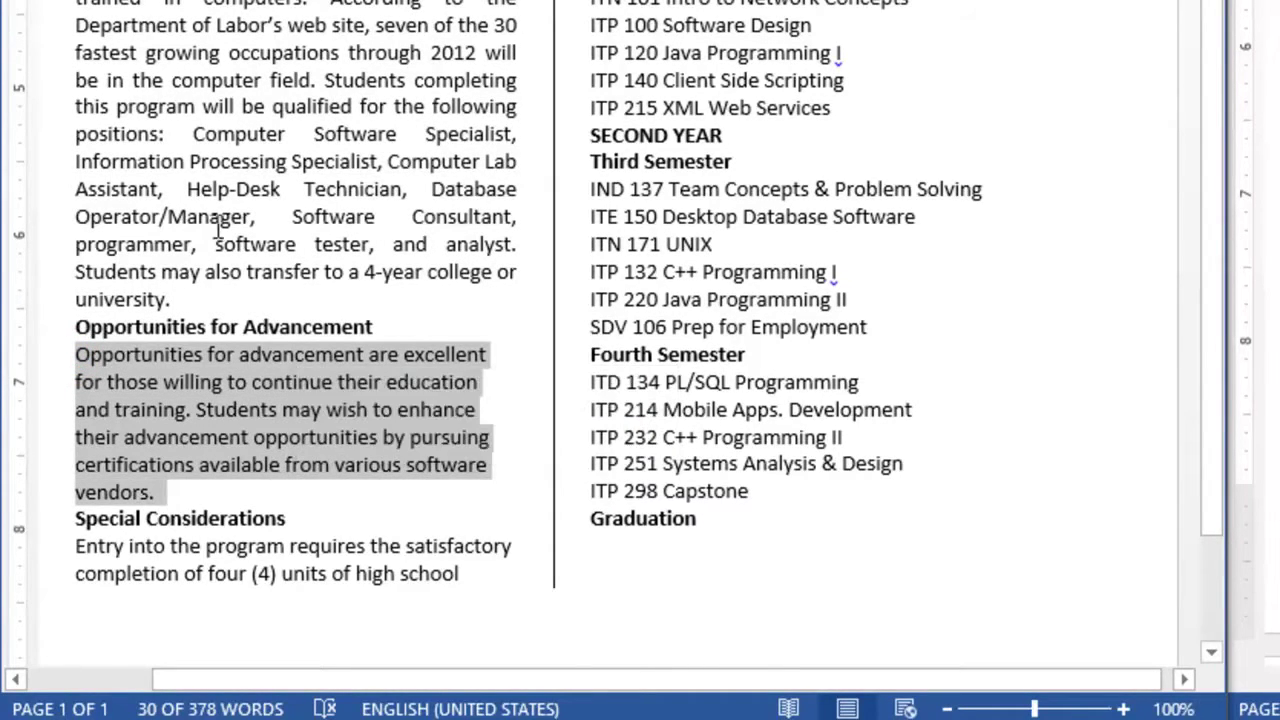
pyautogui.click(212, 80)
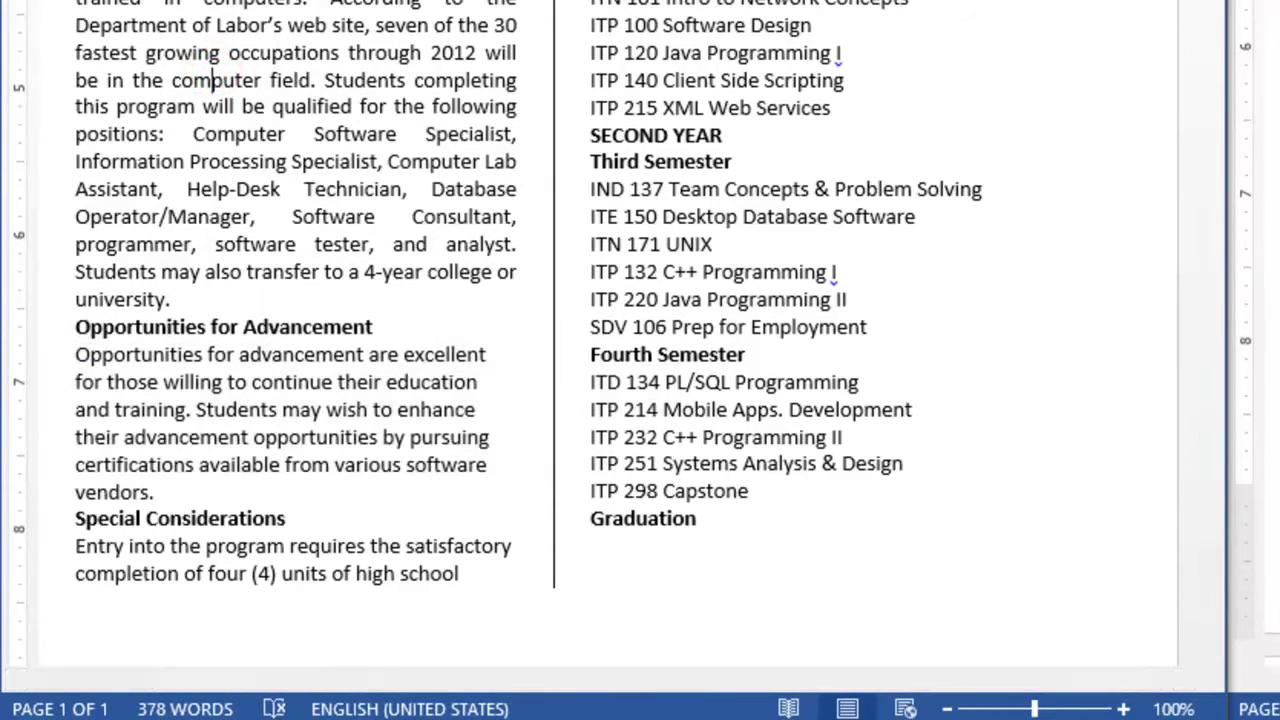
pyautogui.hotkey('alt', 'h')
pyautogui.press('f')
pyautogui.press('p')
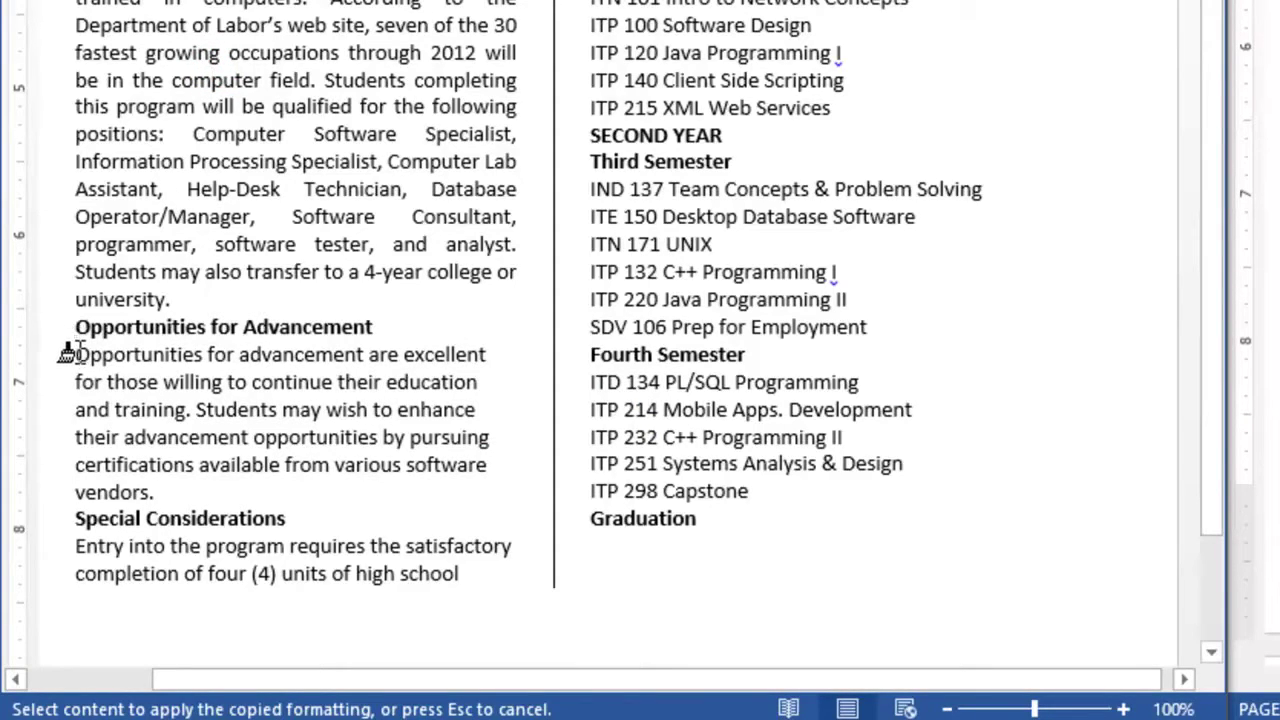
pyautogui.moveTo(76, 356)
pyautogui.mouseDown()
pyautogui.moveTo(180, 417)
pyautogui.moveTo(243, 531)
pyautogui.moveTo(240, 497)
pyautogui.moveTo(250, 505)
pyautogui.mouseUp()
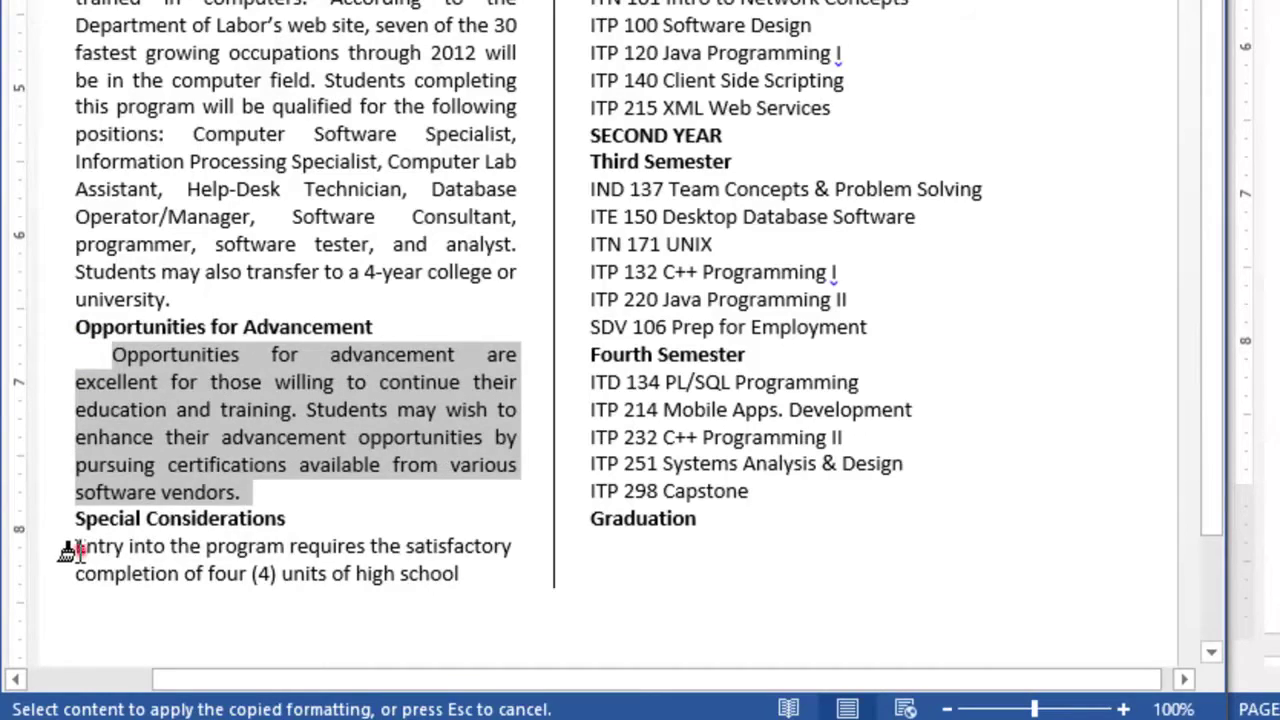
# Step: Apply the copied indent and justification to the whole Special Considerations paragraph across both columns, and stop Format Painter
pyautogui.moveTo(76, 548)
pyautogui.mouseDown()
pyautogui.moveTo(286, 569)
pyautogui.moveTo(460, 566)
pyautogui.mouseUp()
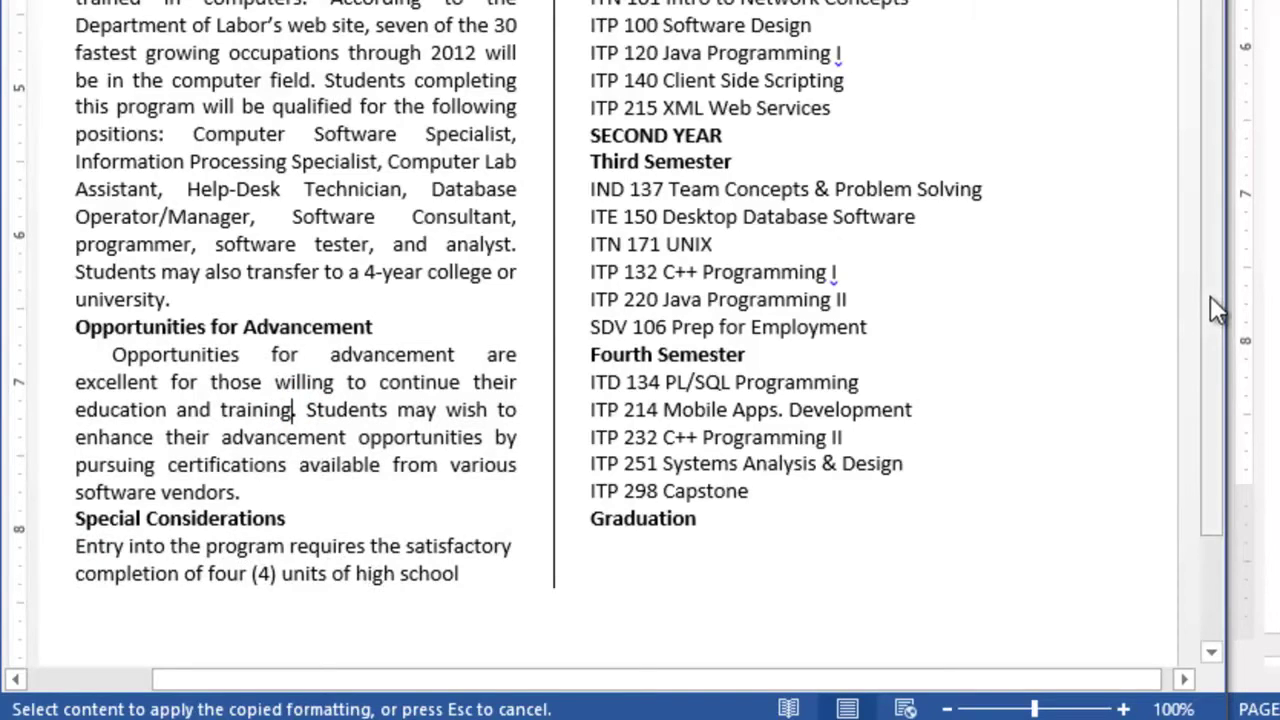
pyautogui.moveTo(1210, 295); pyautogui.dragTo(1177, 72)
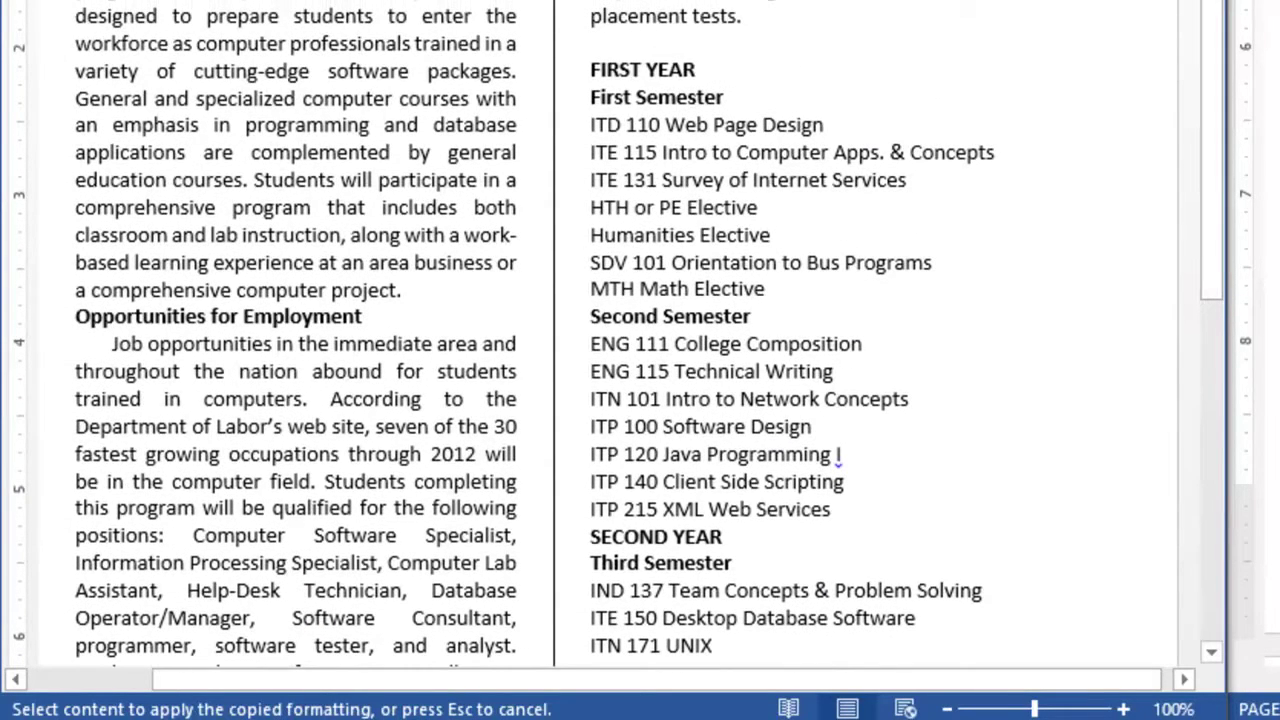
pyautogui.moveTo(800, 2); pyautogui.dragTo(813, 25)
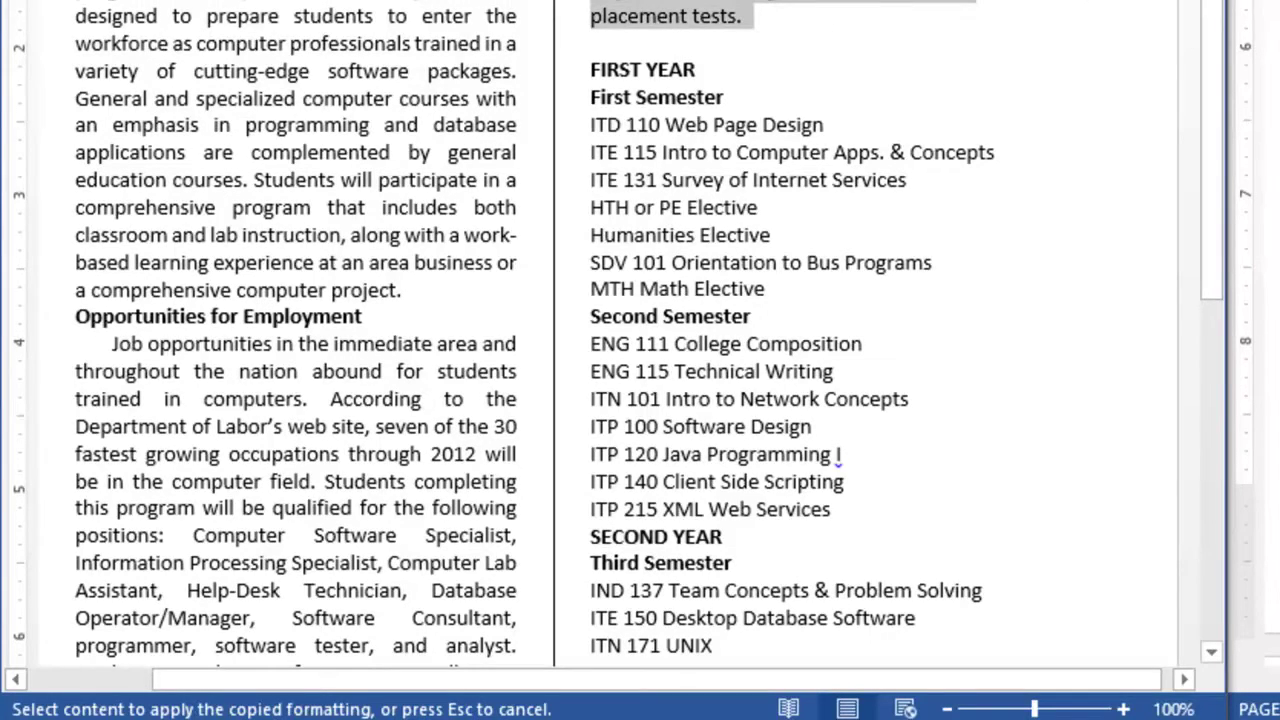
pyautogui.scroll(-7, 893, 322)
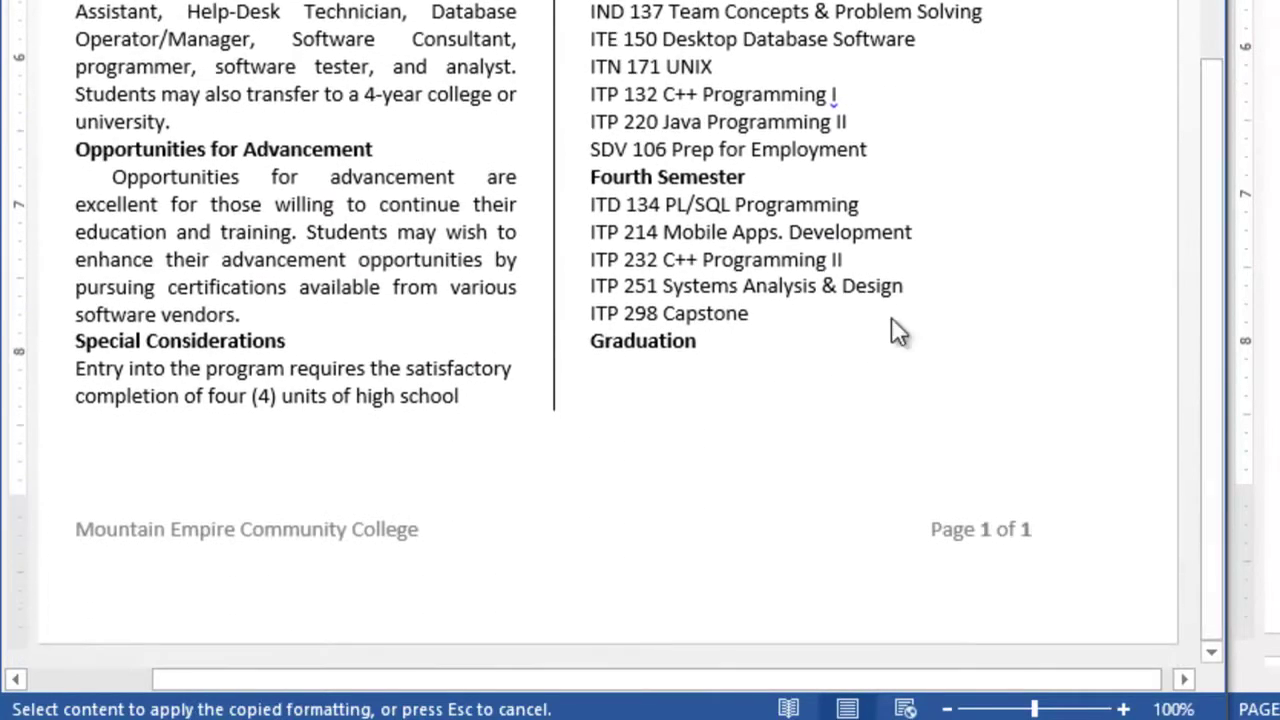
pyautogui.moveTo(76, 369)
pyautogui.mouseDown()
pyautogui.moveTo(487, 370)
pyautogui.moveTo(760, 60)
pyautogui.moveTo(749, 134)
pyautogui.moveTo(780, 40)
pyautogui.moveTo(783, 155)
pyautogui.moveTo(829, 451)
pyautogui.moveTo(847, 485)
pyautogui.mouseUp()
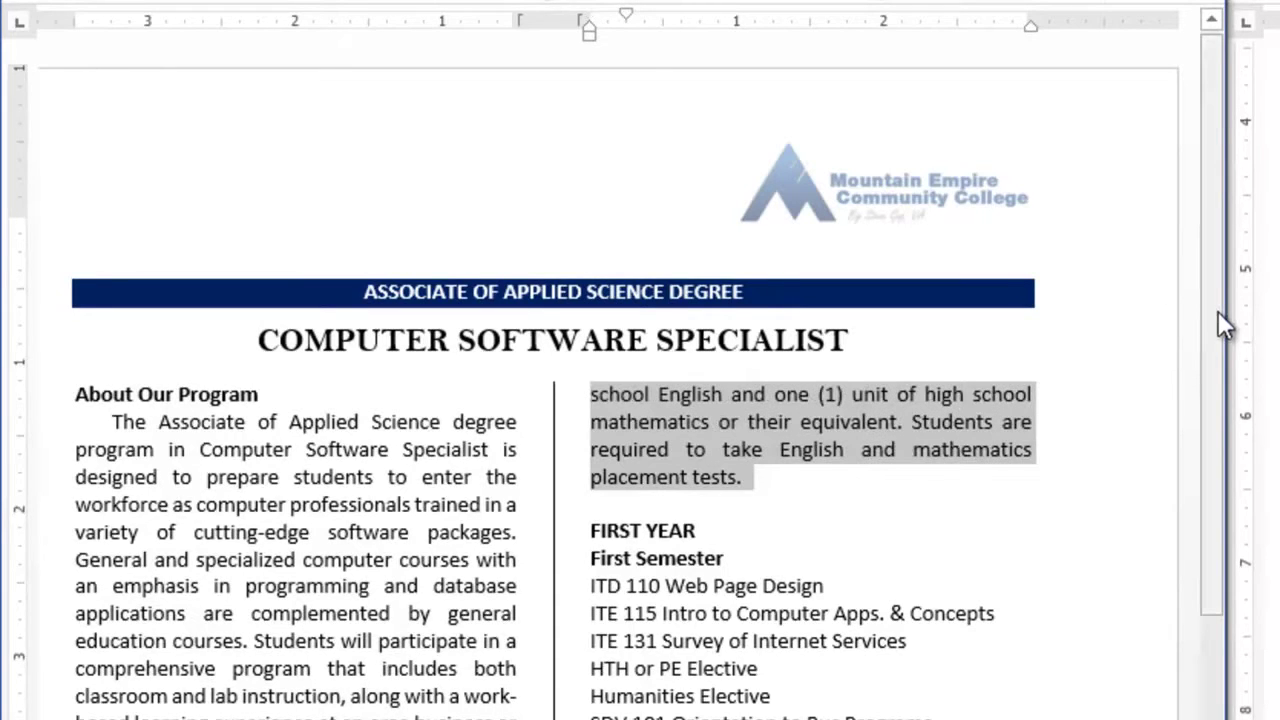
pyautogui.moveTo(1217, 314); pyautogui.dragTo(1260, 518)
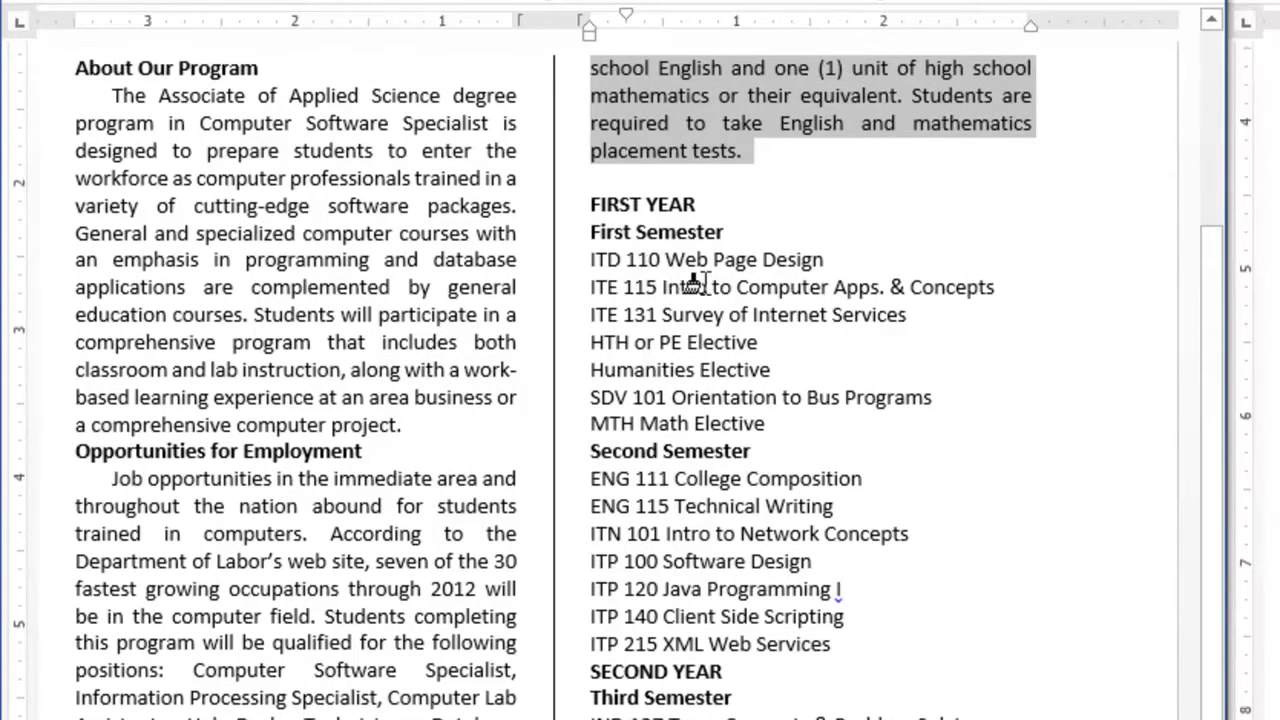
pyautogui.press('Escape')
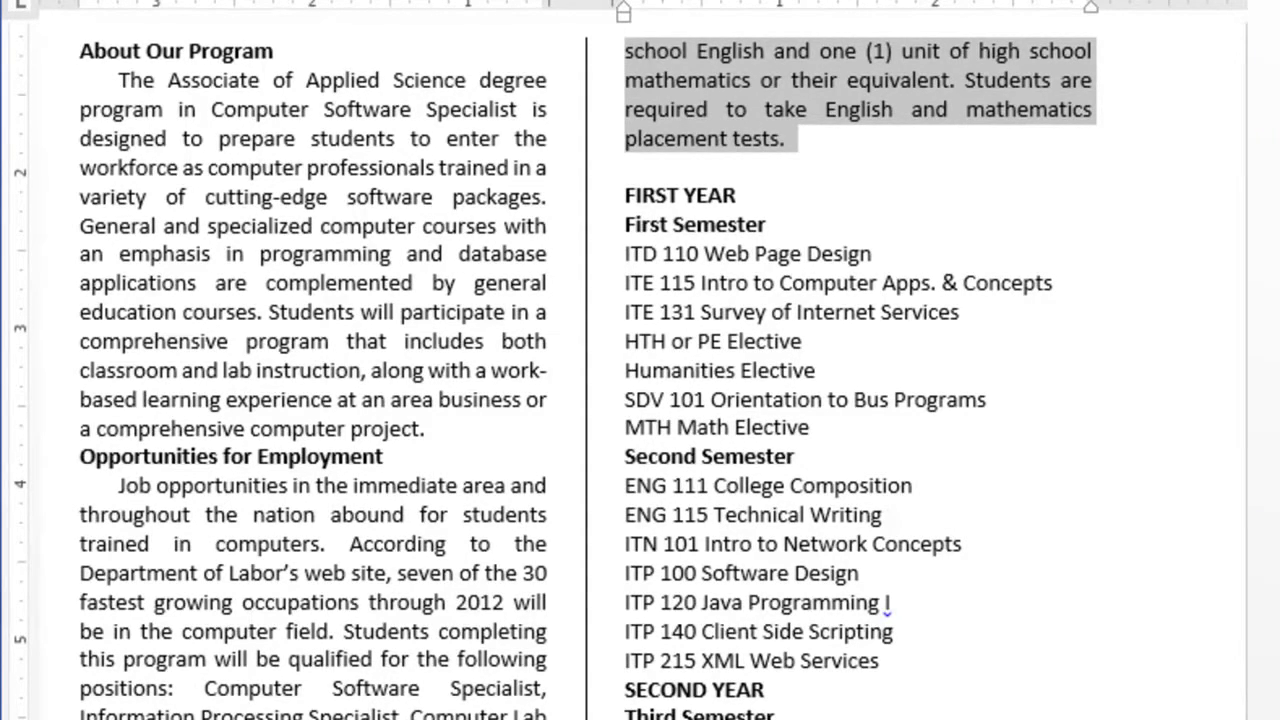
# Step: Review the indents and justification of the four body paragraphs and how Special Considerations splits across the two columns
pyautogui.press('Right')
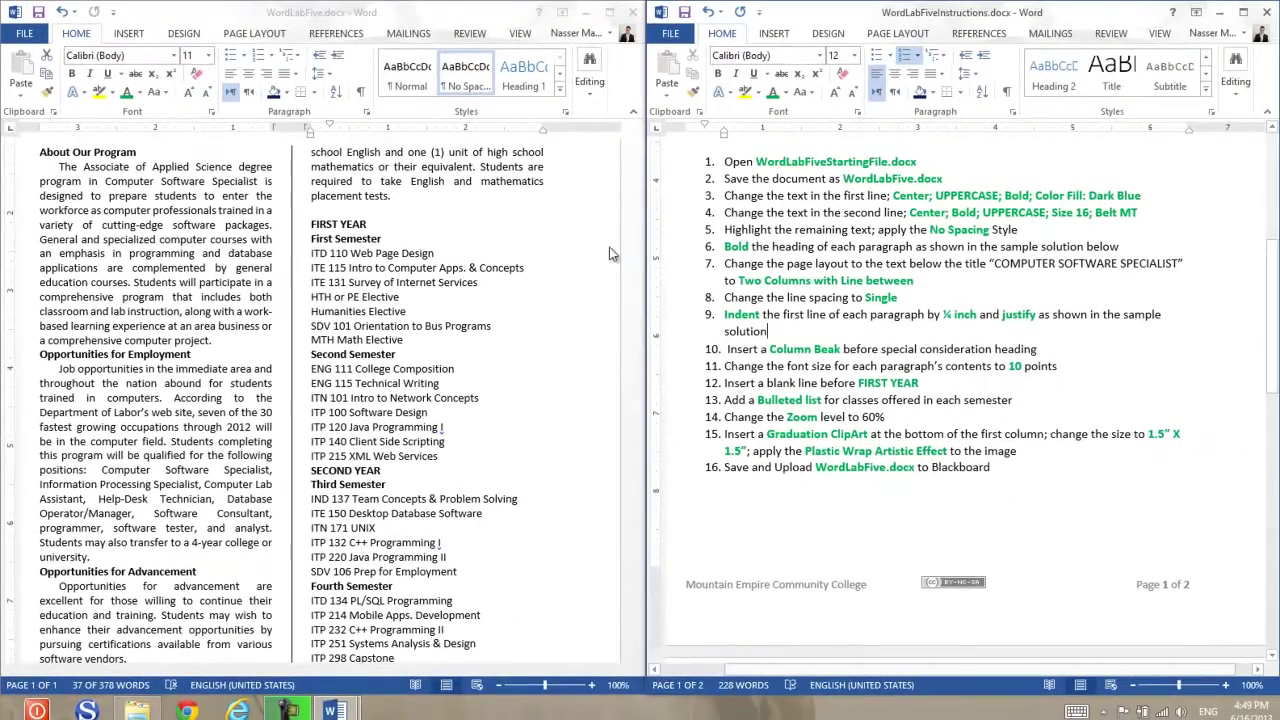
pyautogui.click(636, 255)
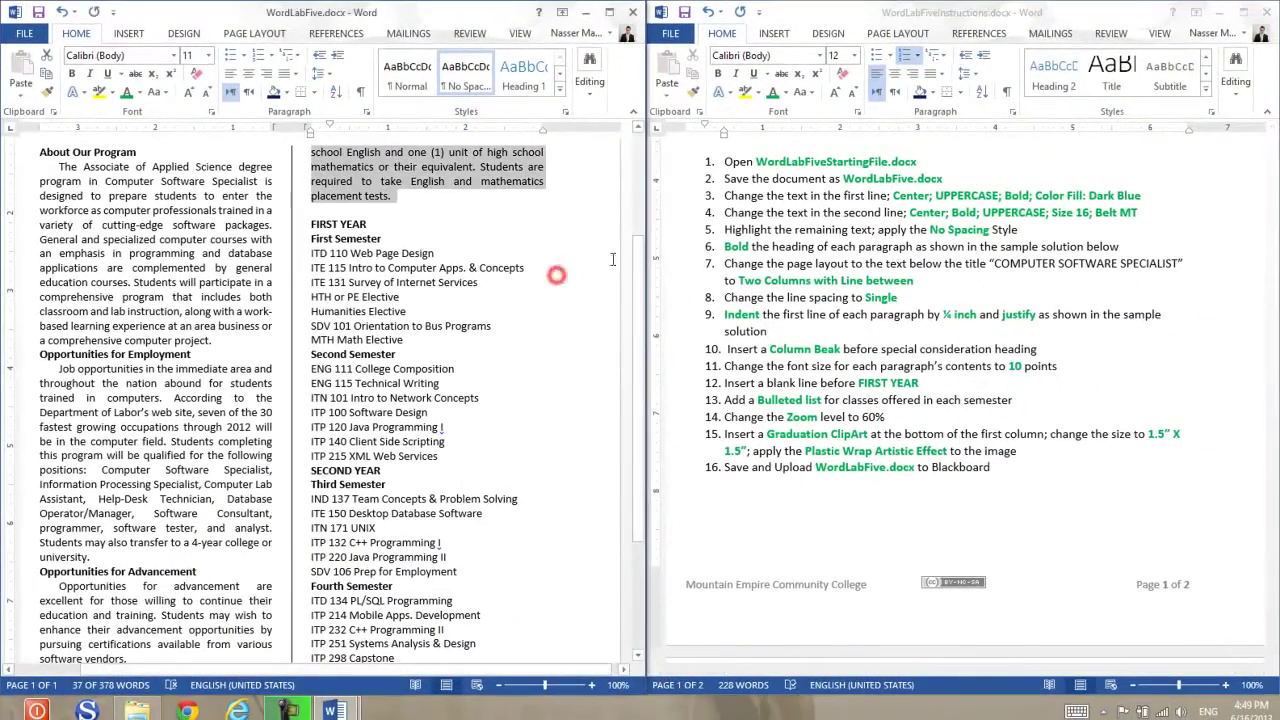
pyautogui.moveTo(636, 255); pyautogui.dragTo(631, 360)
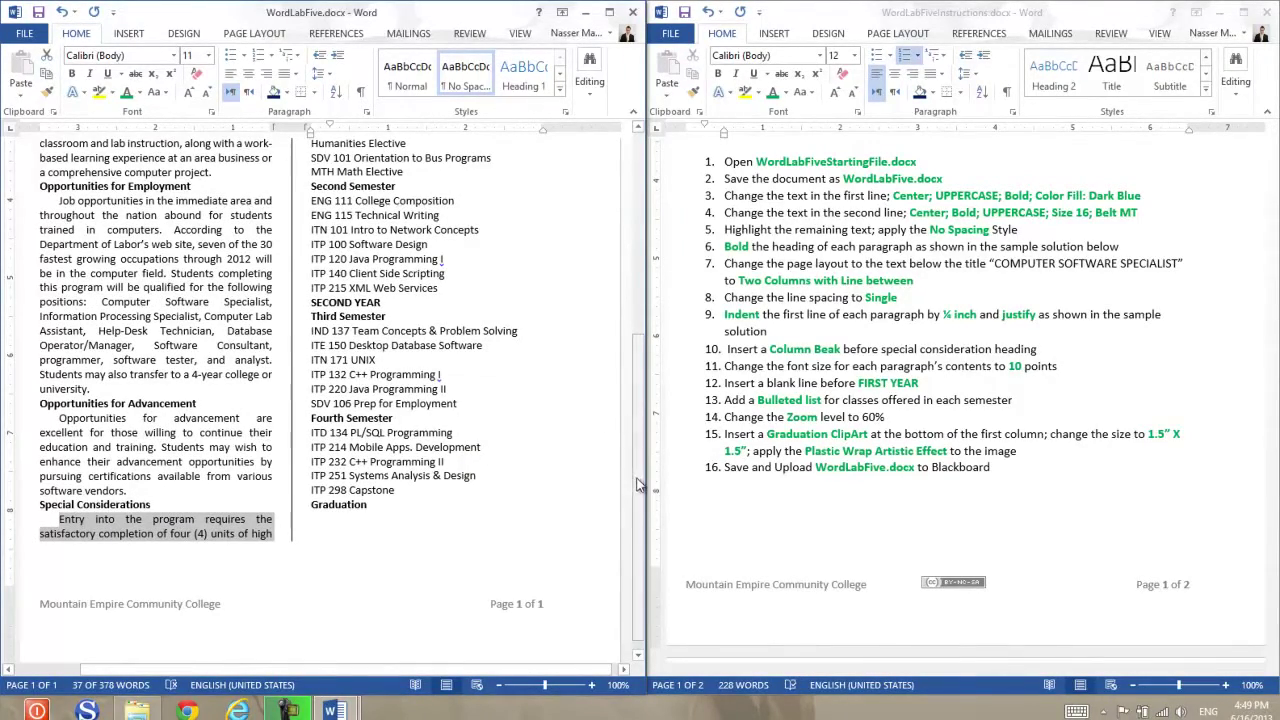
pyautogui.scroll(7, 617, 281)
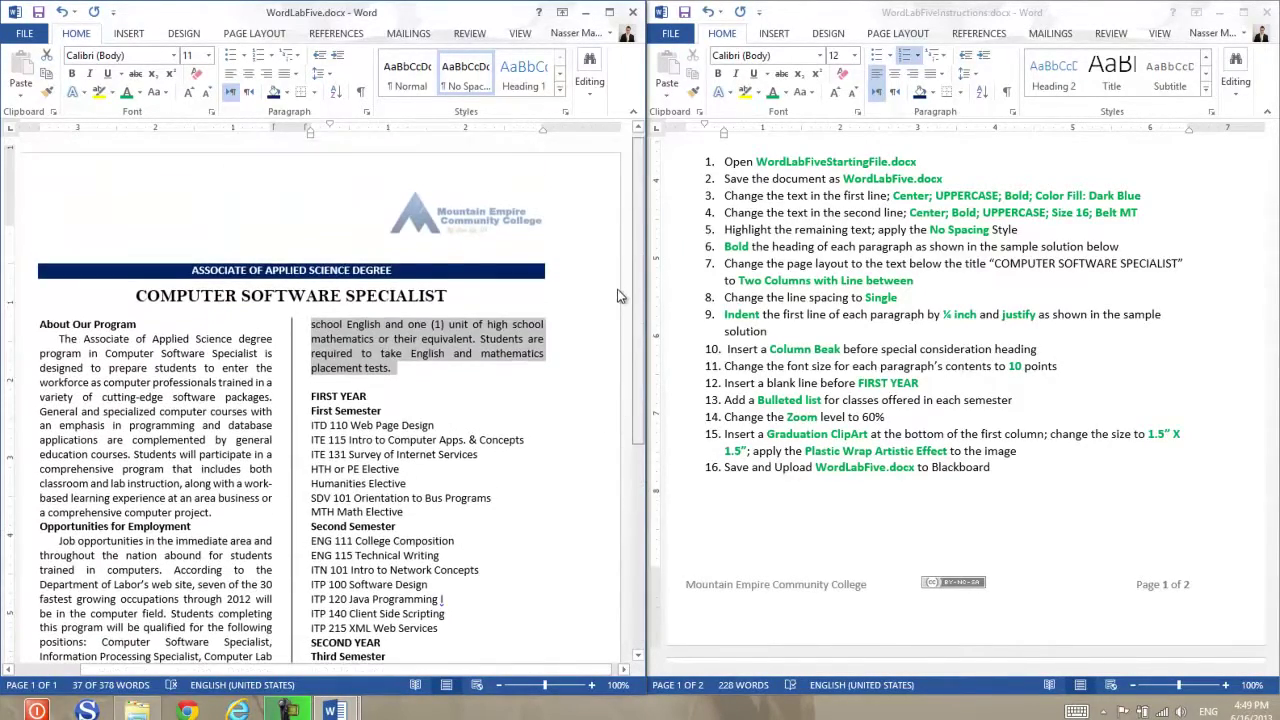
pyautogui.scroll(-3, 621, 322)
pyautogui.scroll(-2, 621, 376)
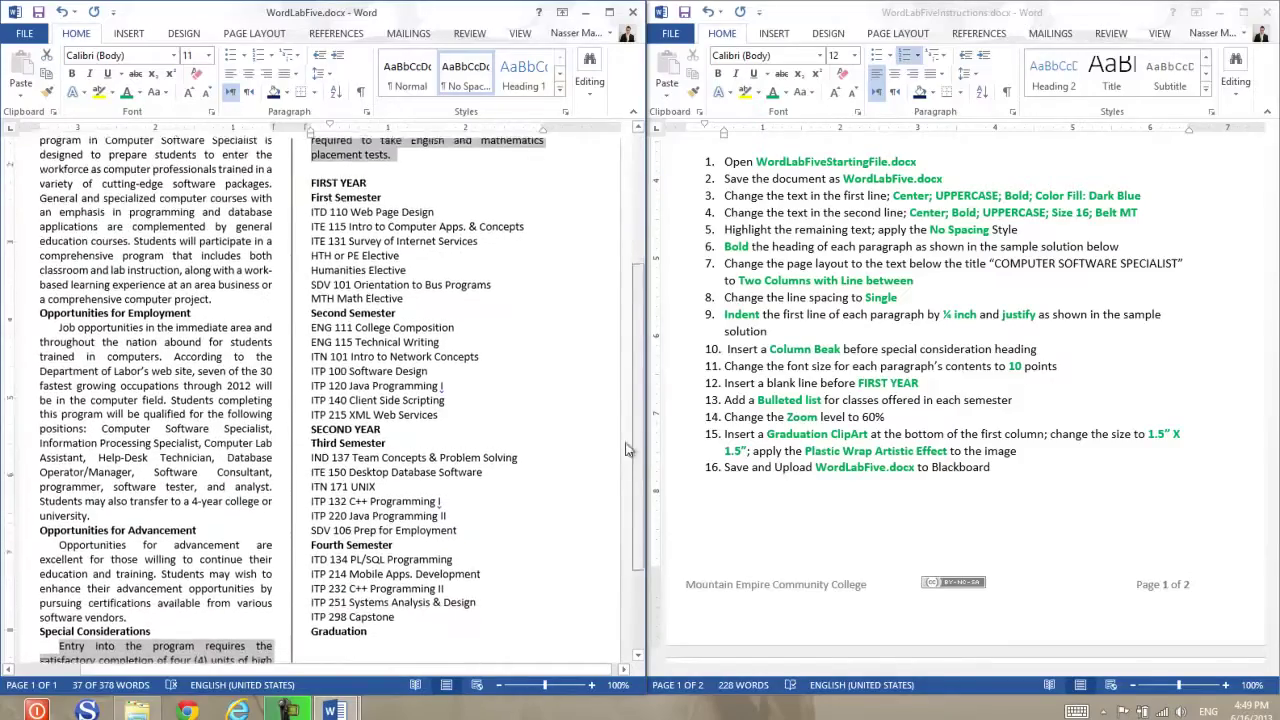
pyautogui.scroll(3, 630, 425)
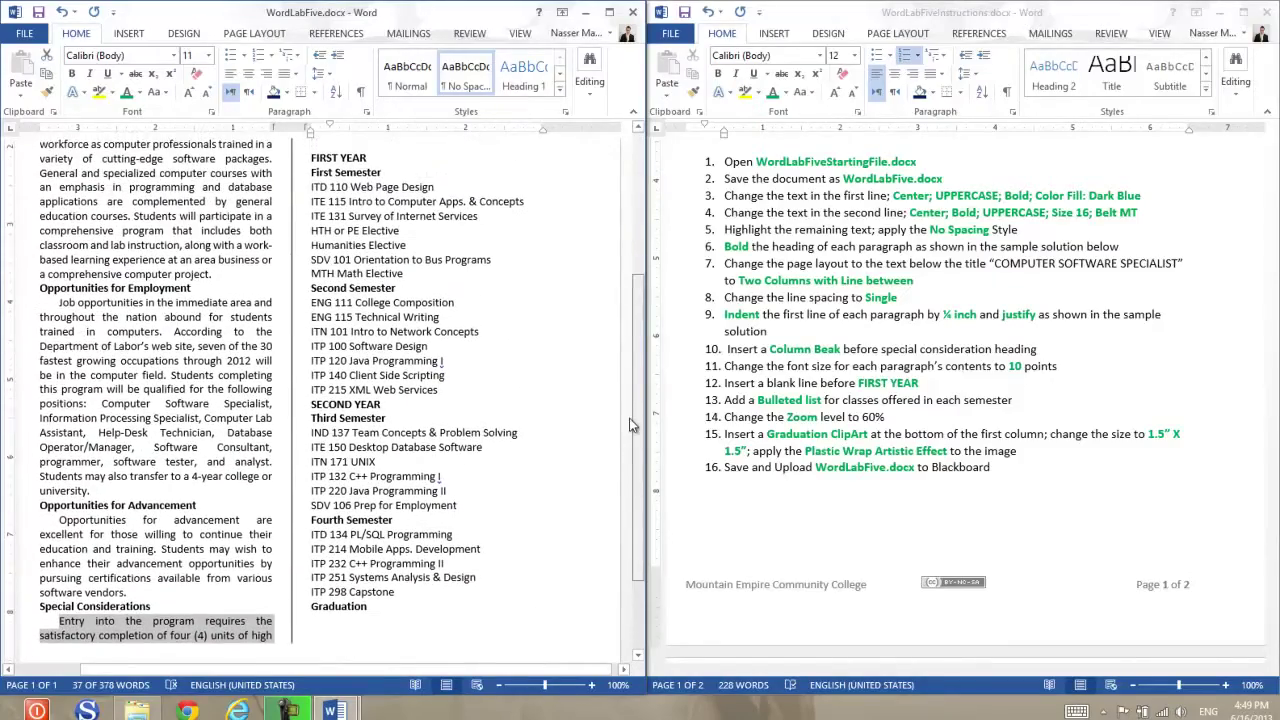
pyautogui.scroll(-3, 630, 365)
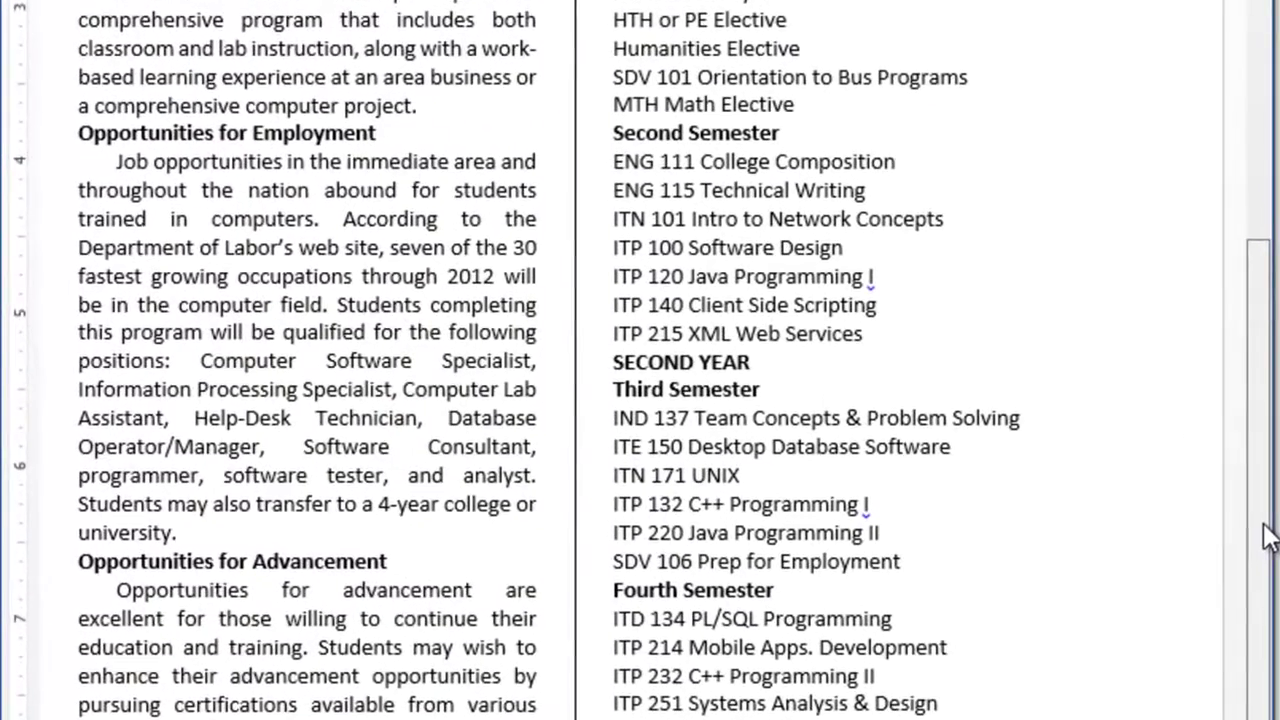
pyautogui.scroll(8, 1250, 450)
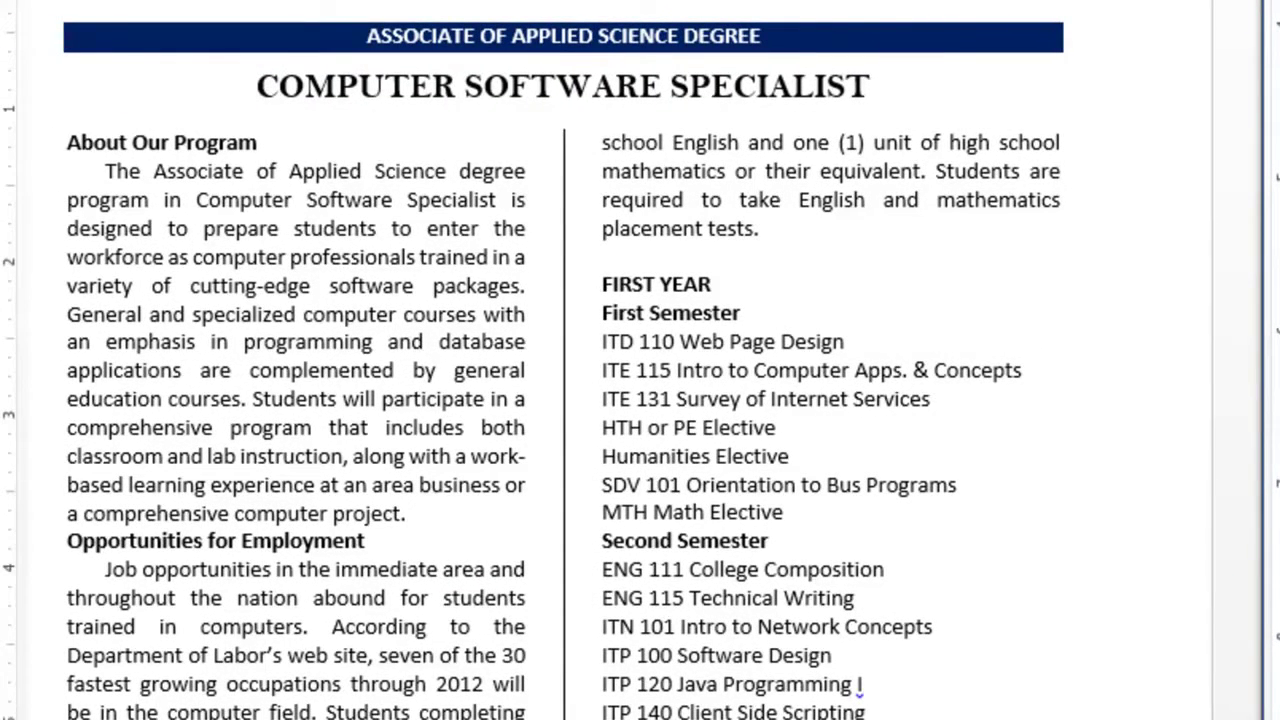
# Step: Insert a column break before the Special Considerations heading and check the resulting layout of both columns
pyautogui.tripleClick(1071, 165)
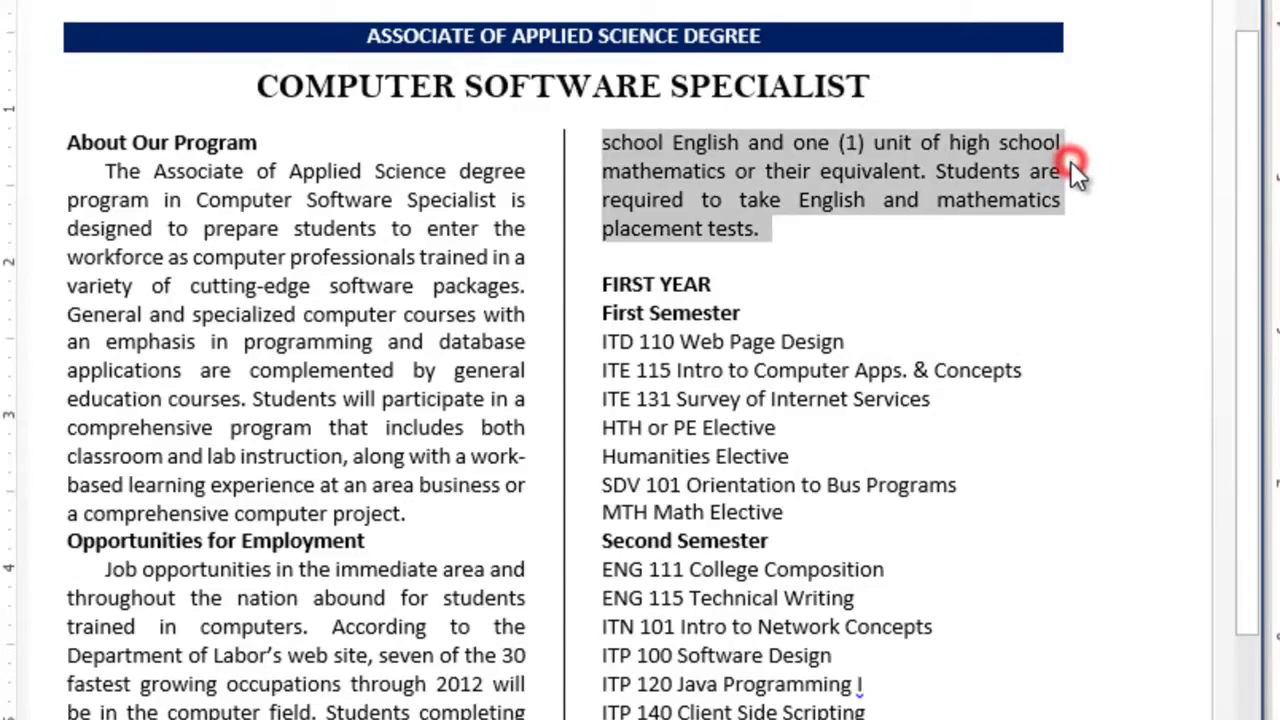
pyautogui.moveTo(1246, 121); pyautogui.dragTo(1265, 400)
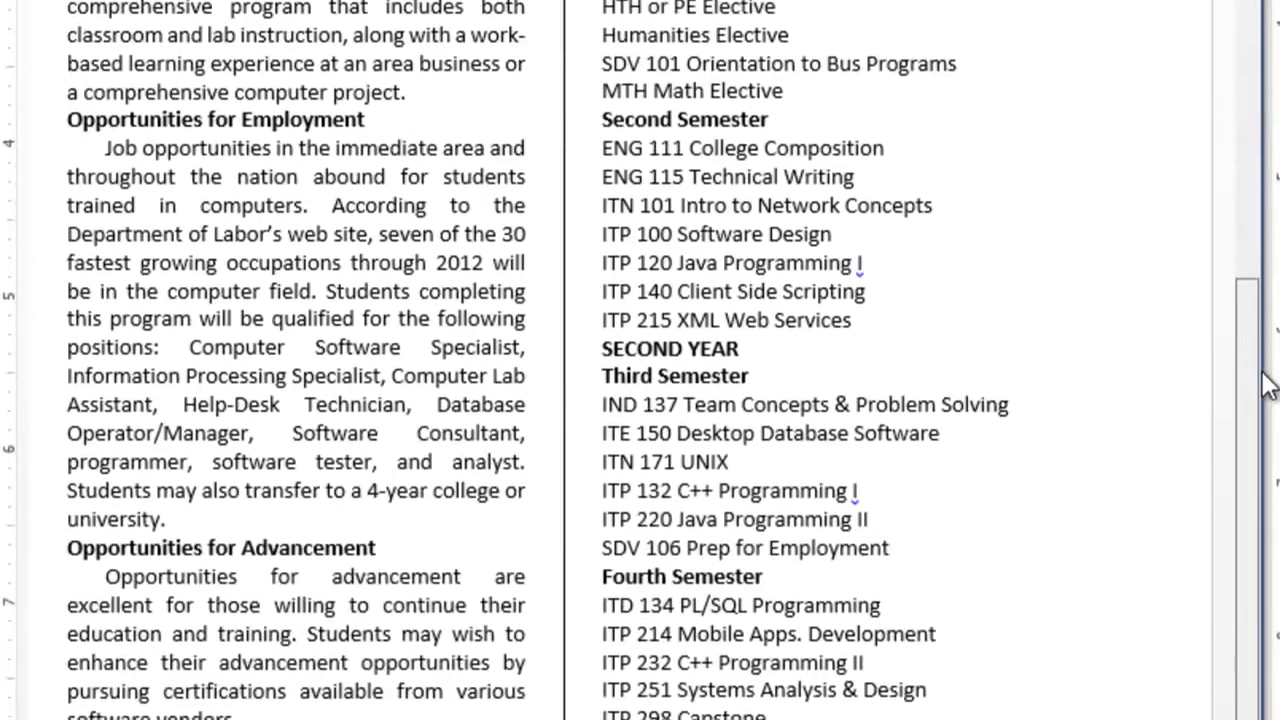
pyautogui.scroll(-4, 897, 363)
pyautogui.click(77, 419)
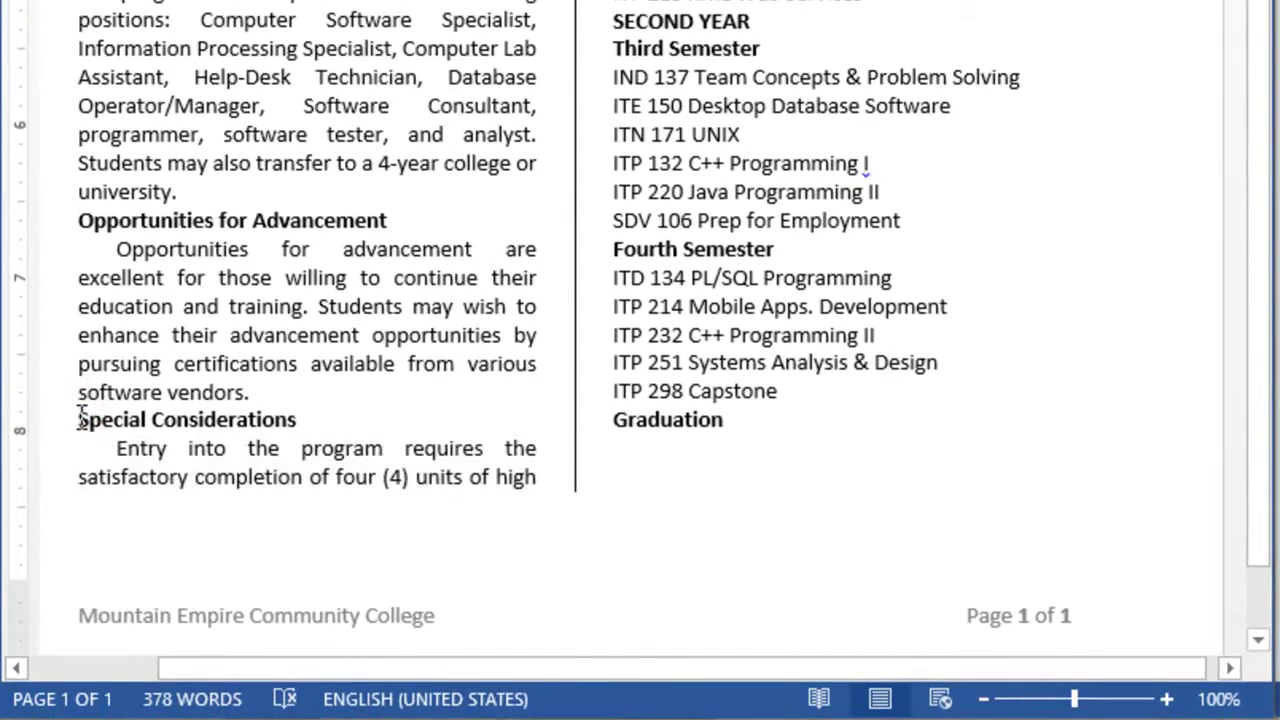
pyautogui.scroll(4, 80, 419)
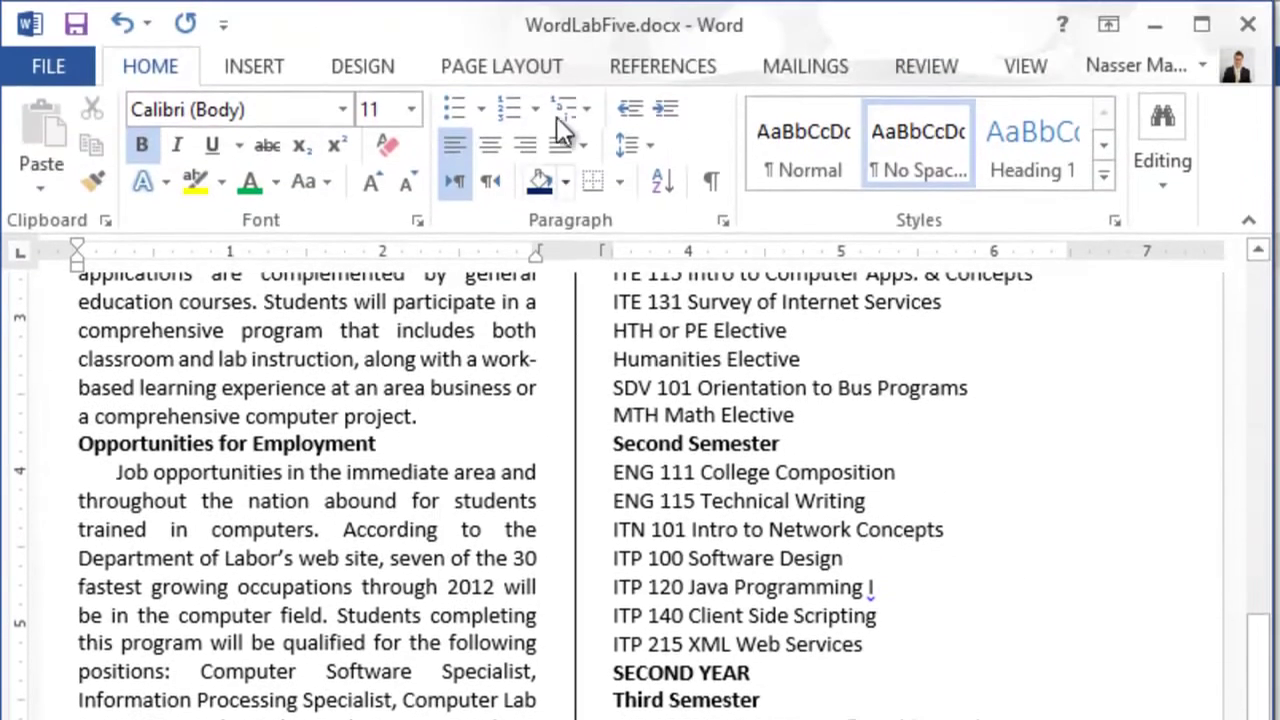
pyautogui.click(541, 68)
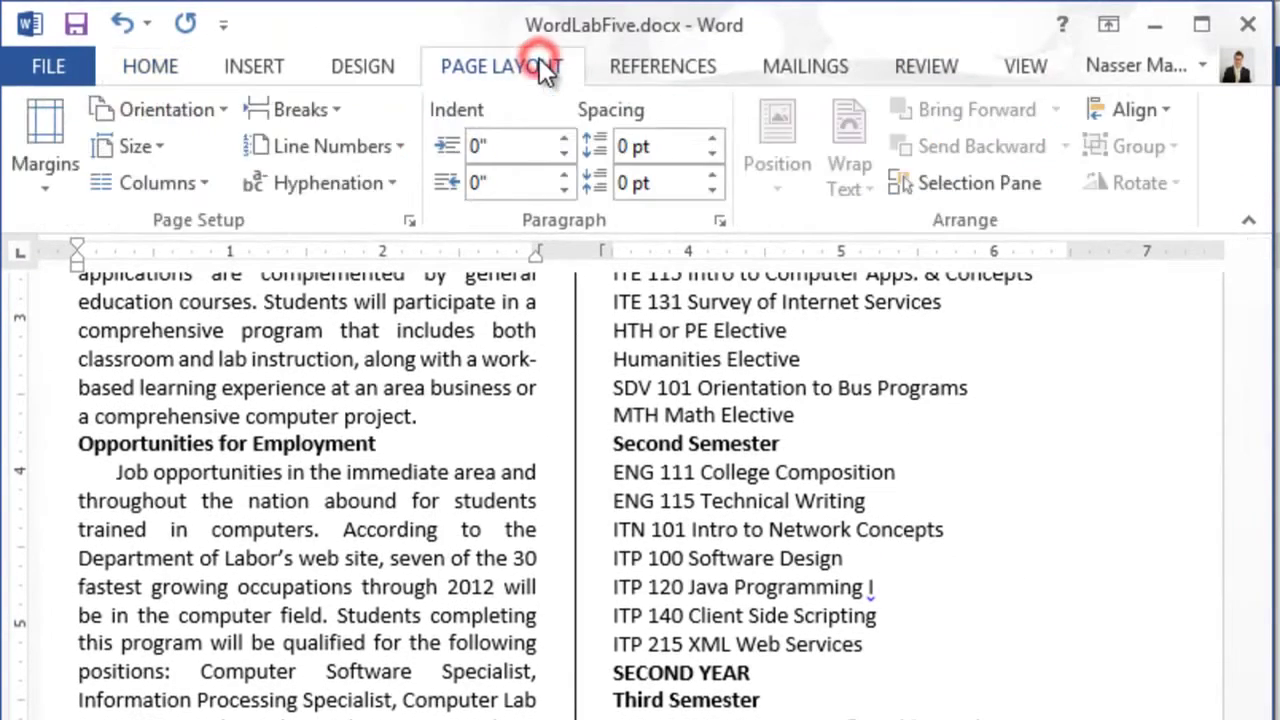
pyautogui.click(319, 115)
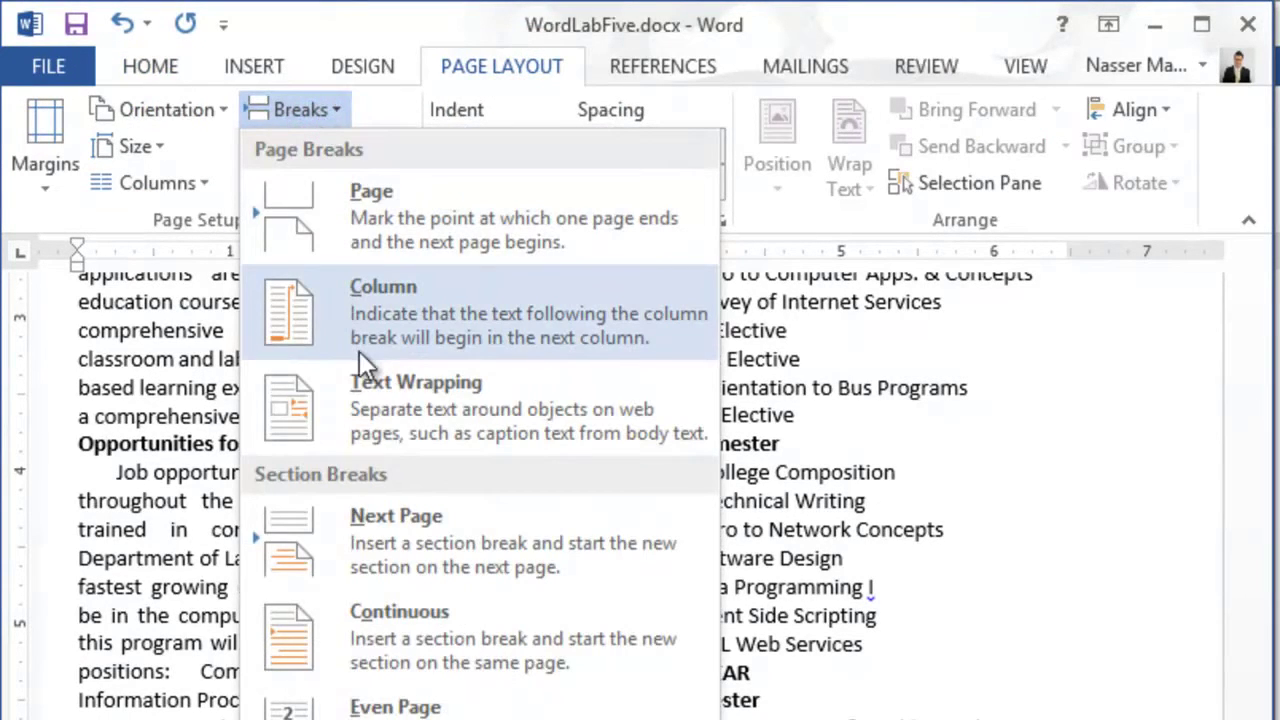
pyautogui.click(391, 313)
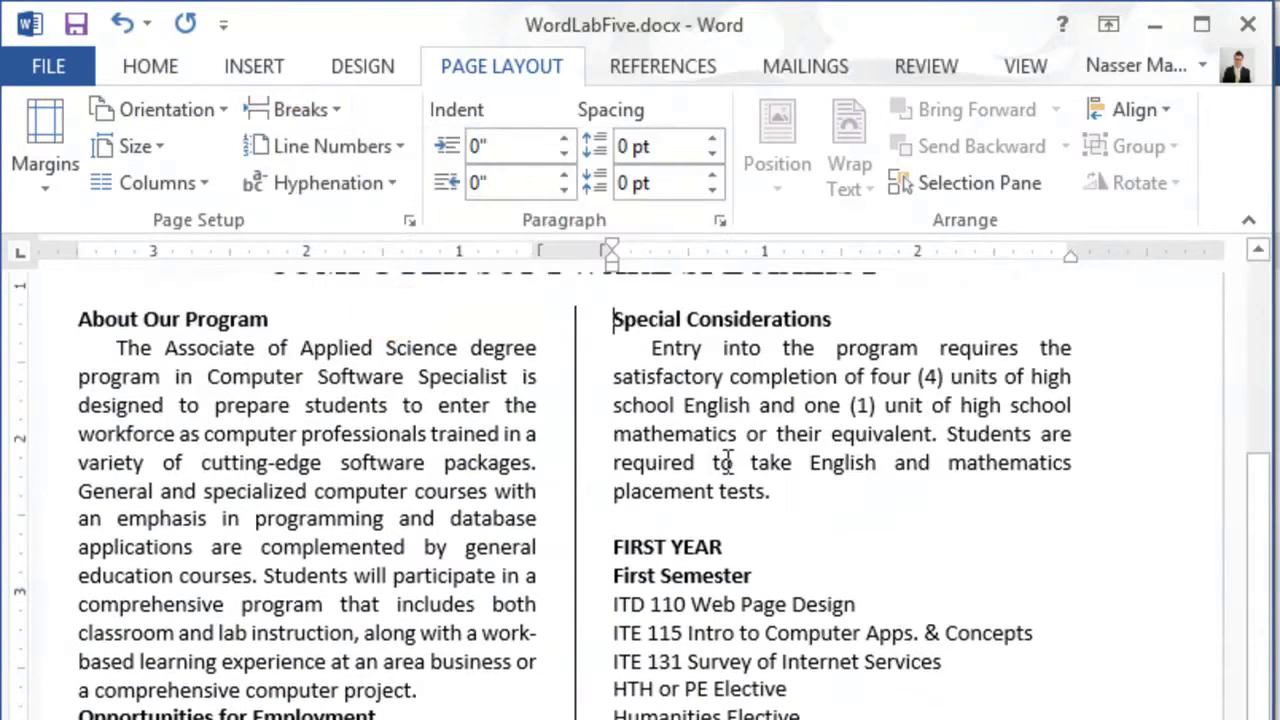
pyautogui.moveTo(1258, 468); pyautogui.dragTo(1249, 634)
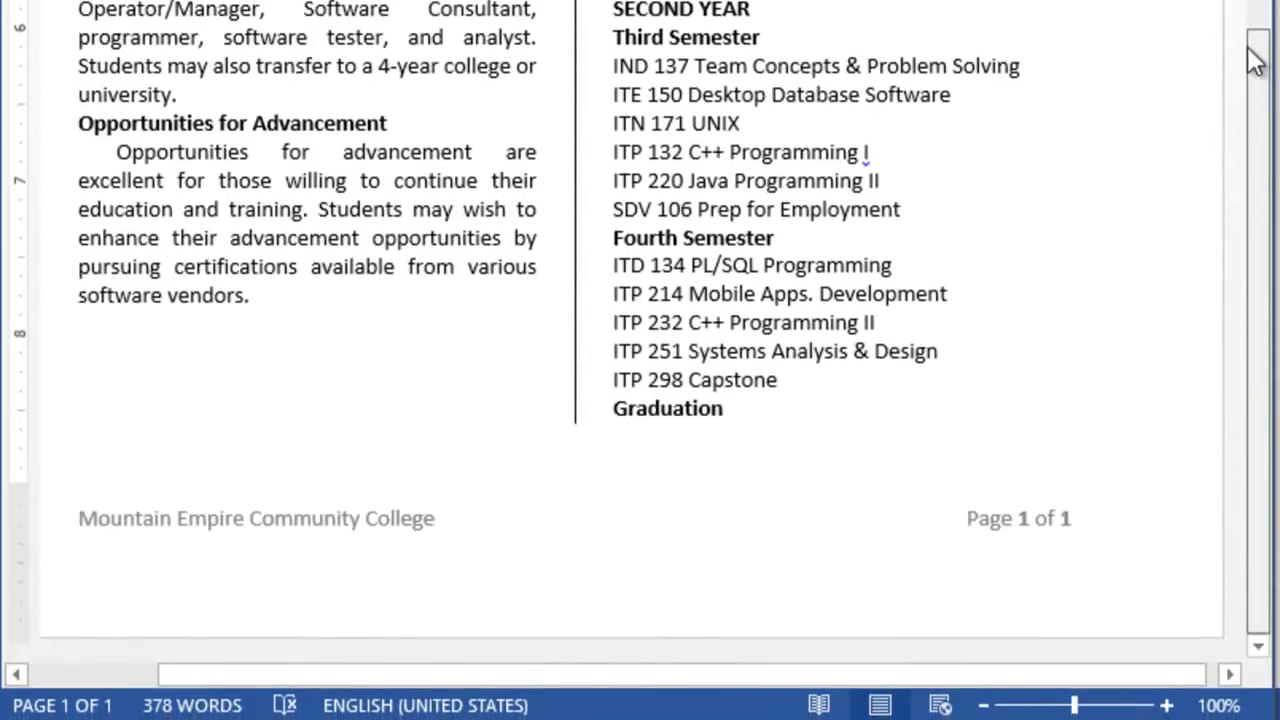
pyautogui.moveTo(1255, 60); pyautogui.dragTo(1252, 0)
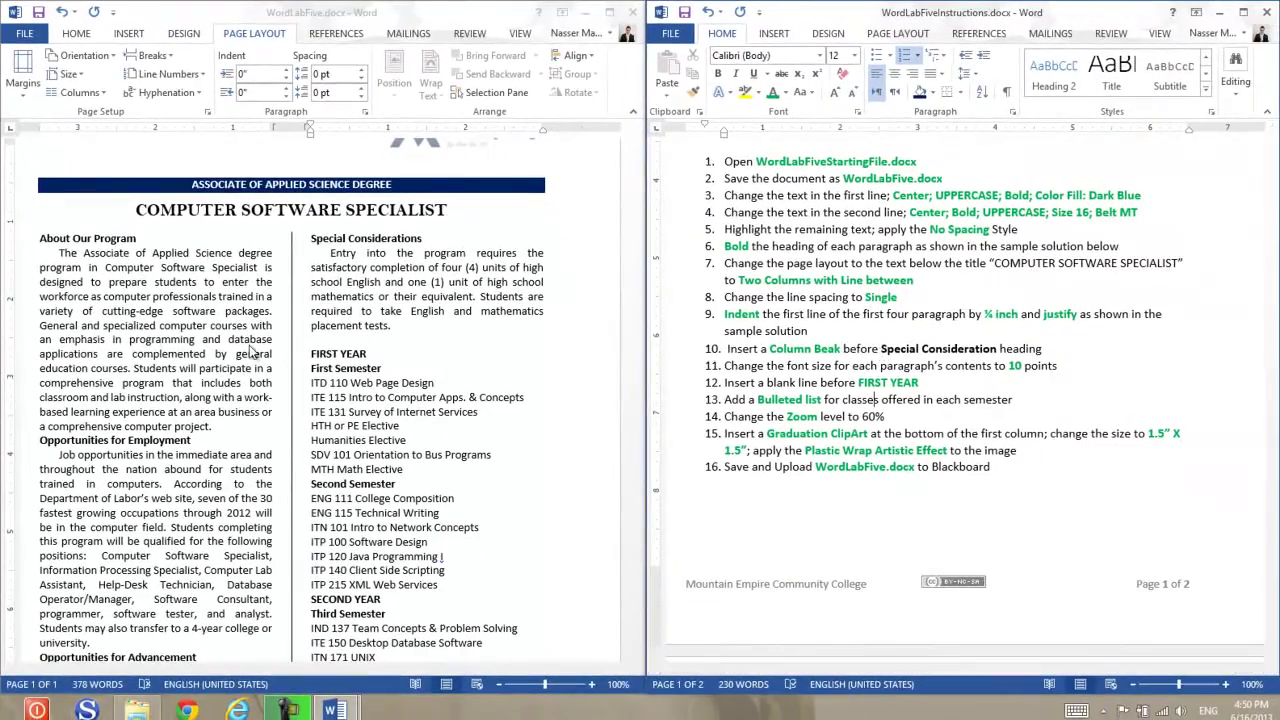
pyautogui.hotkey('alt', 'Tab')
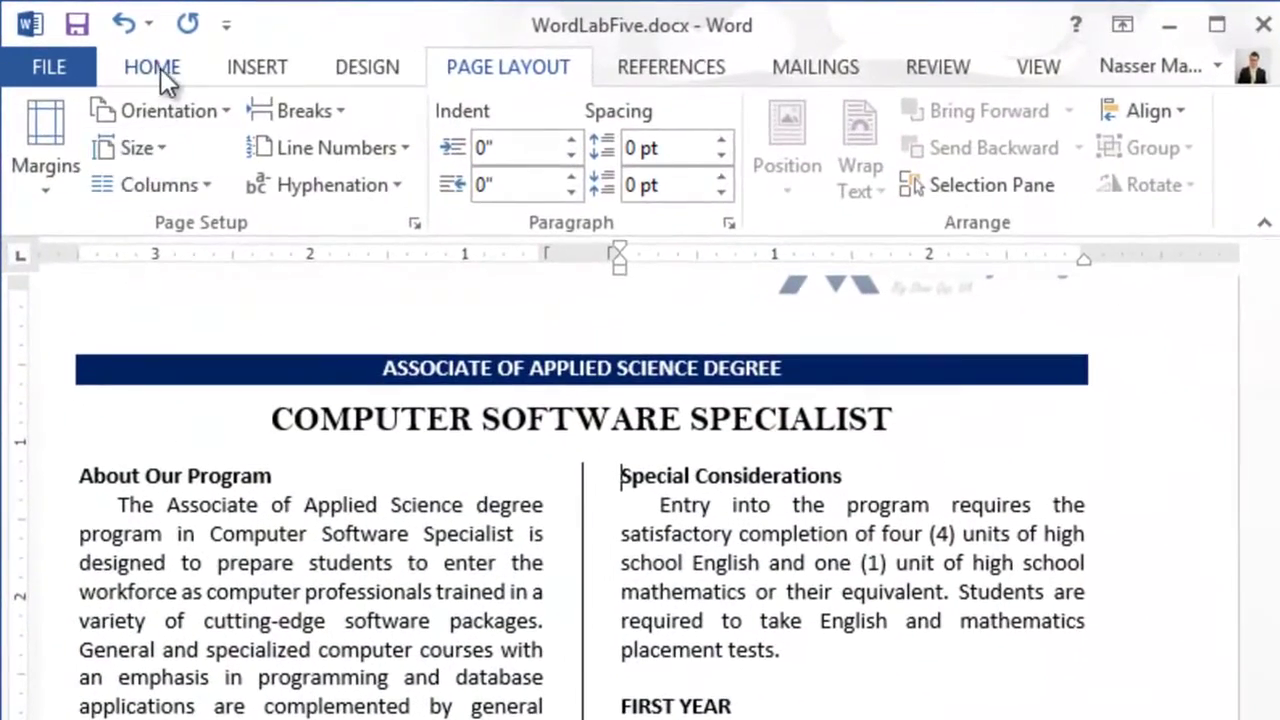
pyautogui.click(88, 37)
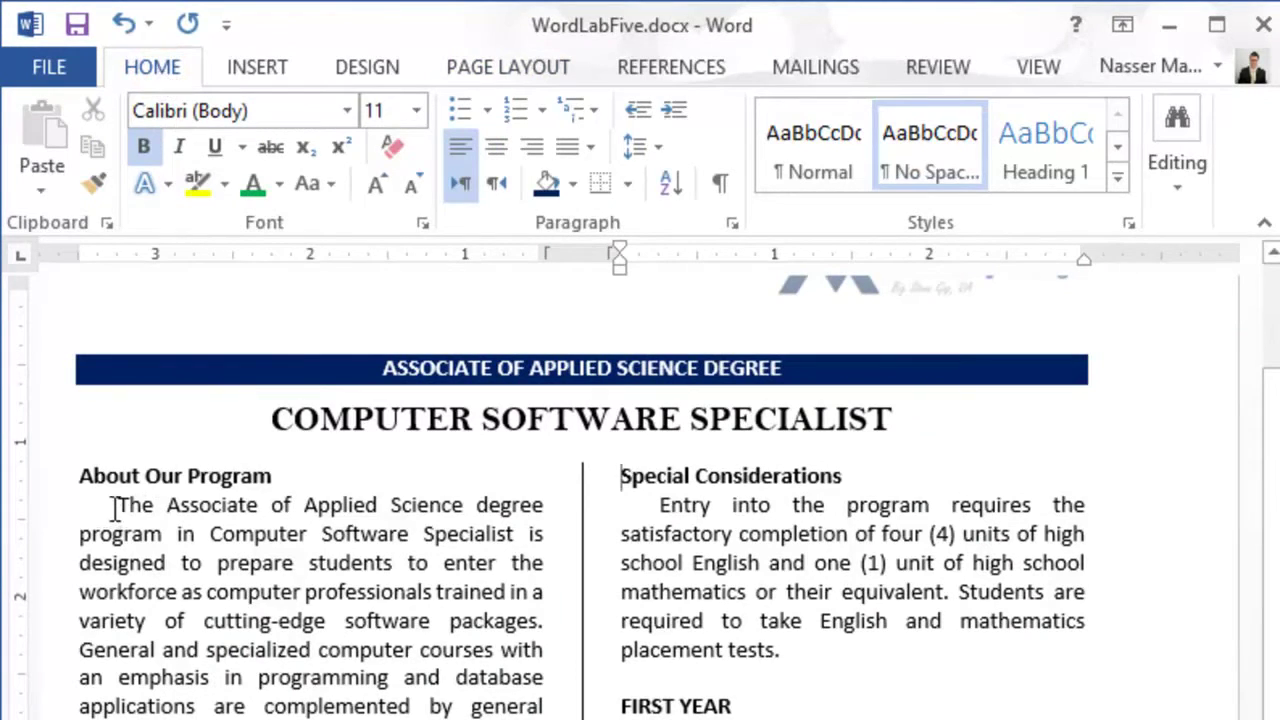
pyautogui.moveTo(105, 505); pyautogui.dragTo(545, 706)
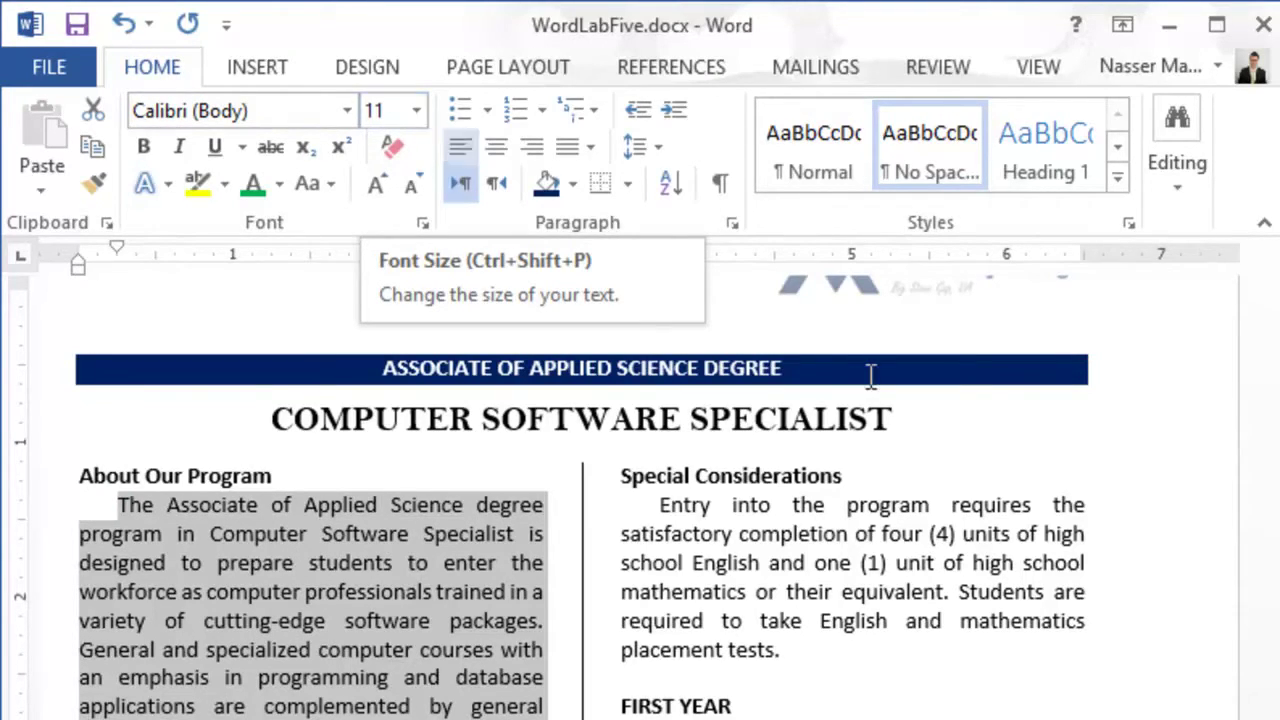
pyautogui.moveTo(1265, 385); pyautogui.dragTo(1265, 496)
pyautogui.scroll(1, 640, 480)
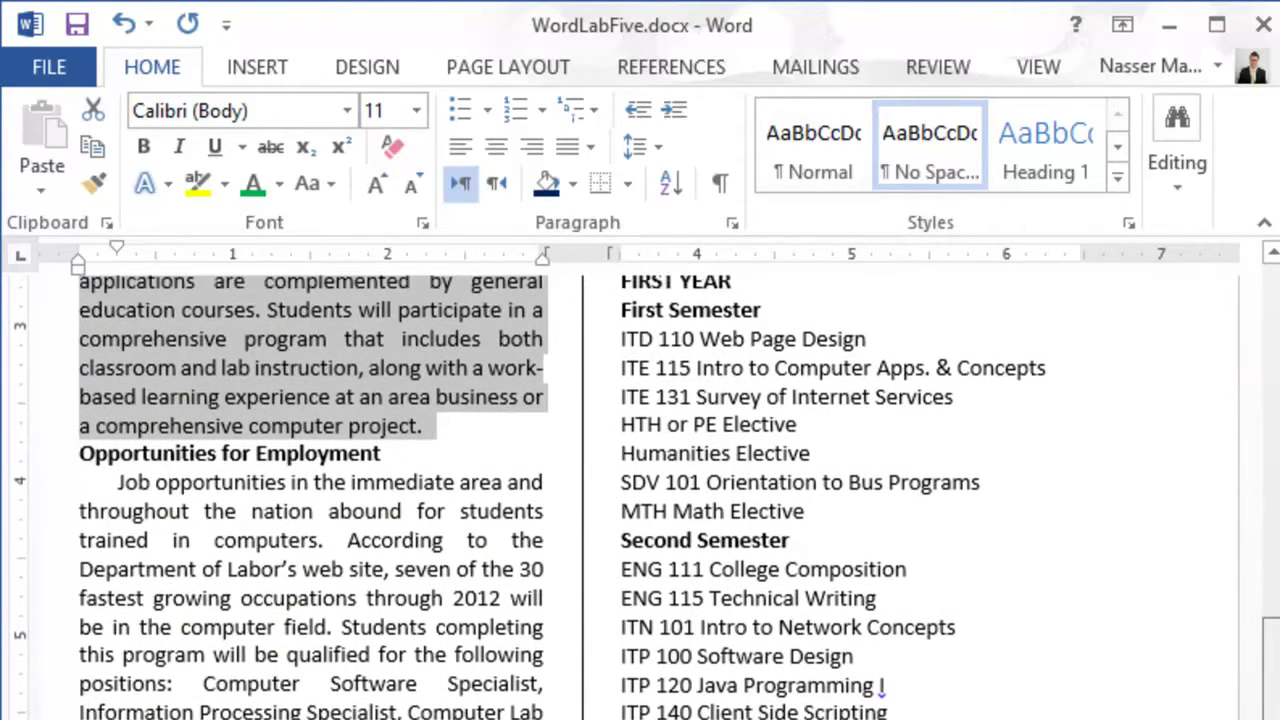
pyautogui.scroll(-3, 647, 496)
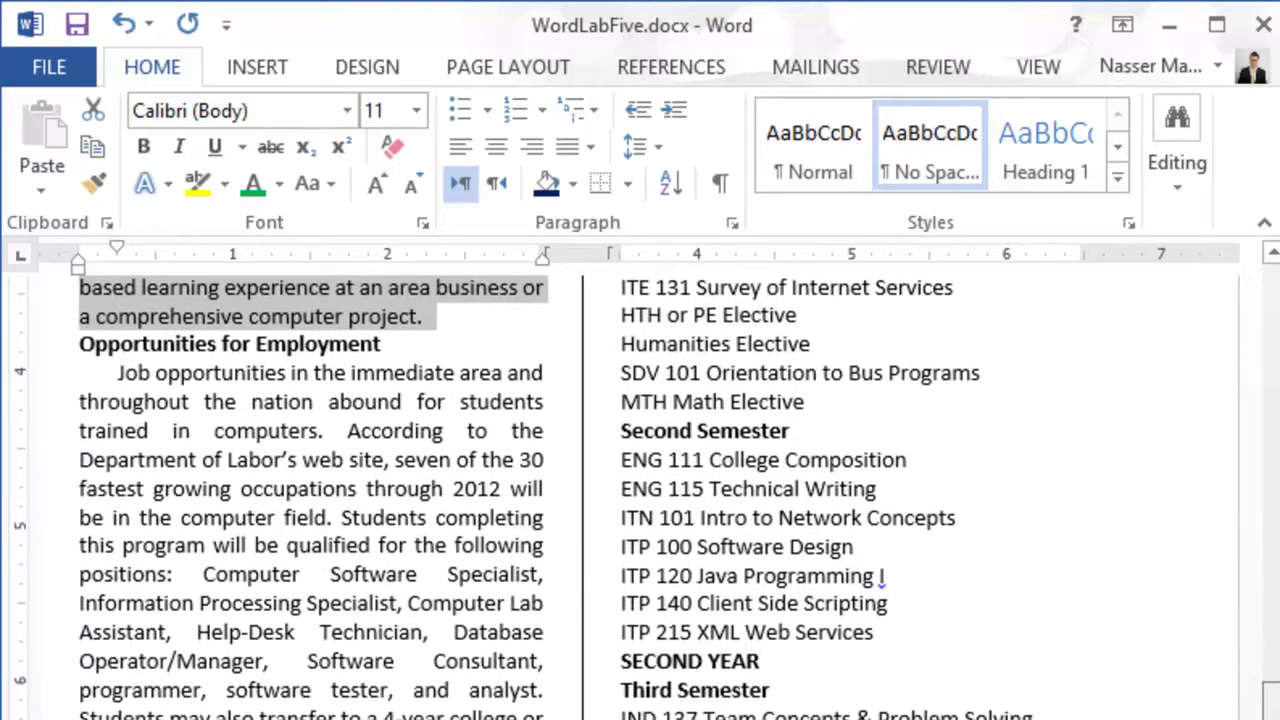
pyautogui.scroll(8, 647, 496)
pyautogui.scroll(3, 640, 500)
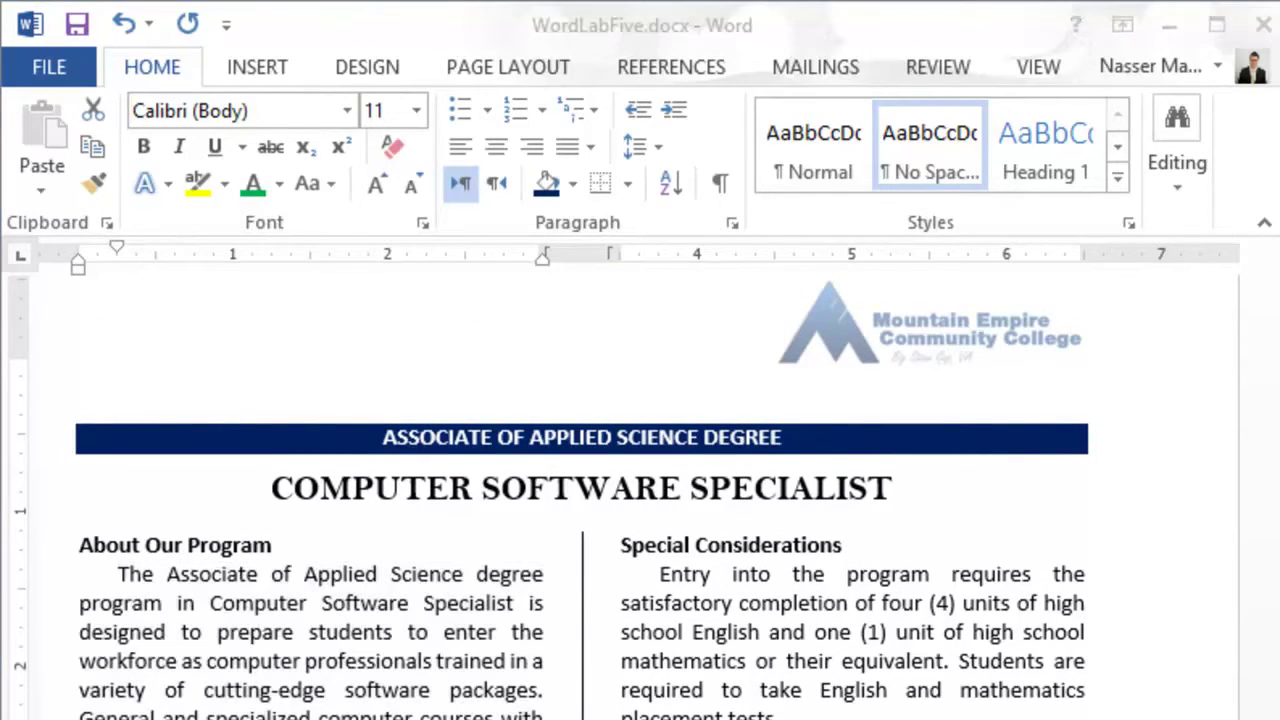
pyautogui.tripleClick(423, 680)
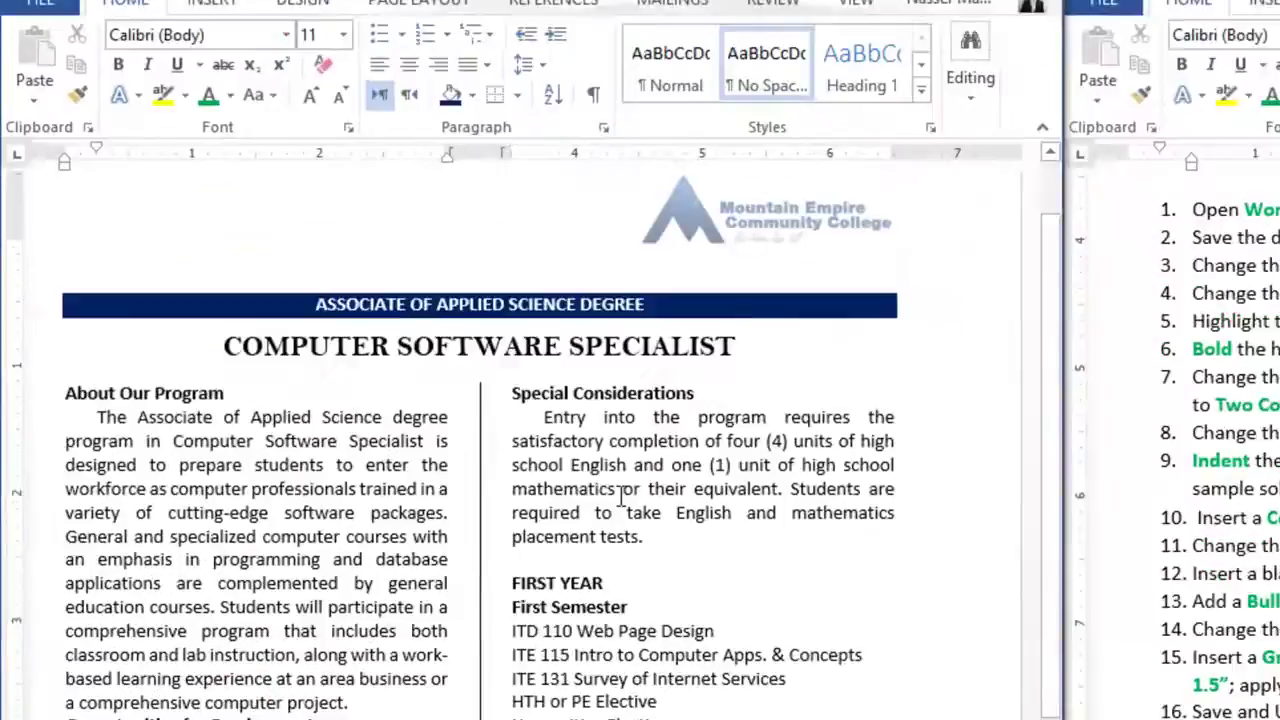
pyautogui.click(778, 614)
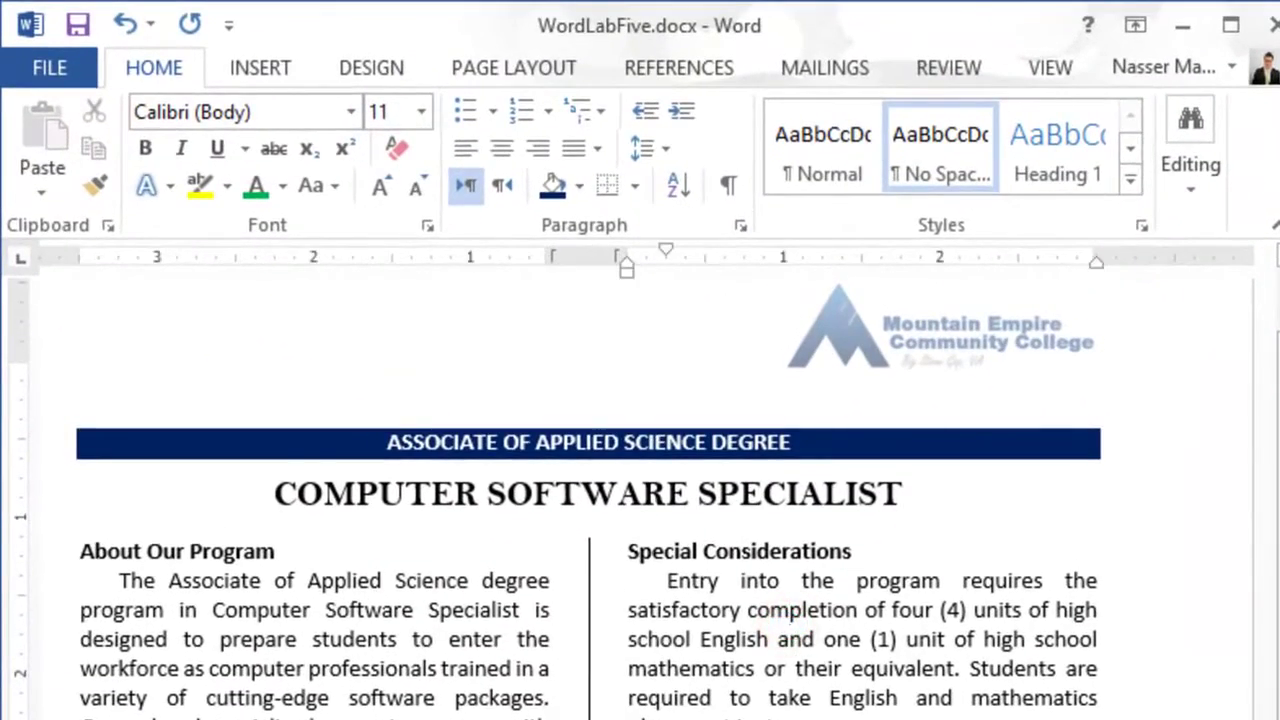
# Step: Remove the blank line above the FIRST YEAR heading and insert it again
pyautogui.scroll(-7, 891, 582)
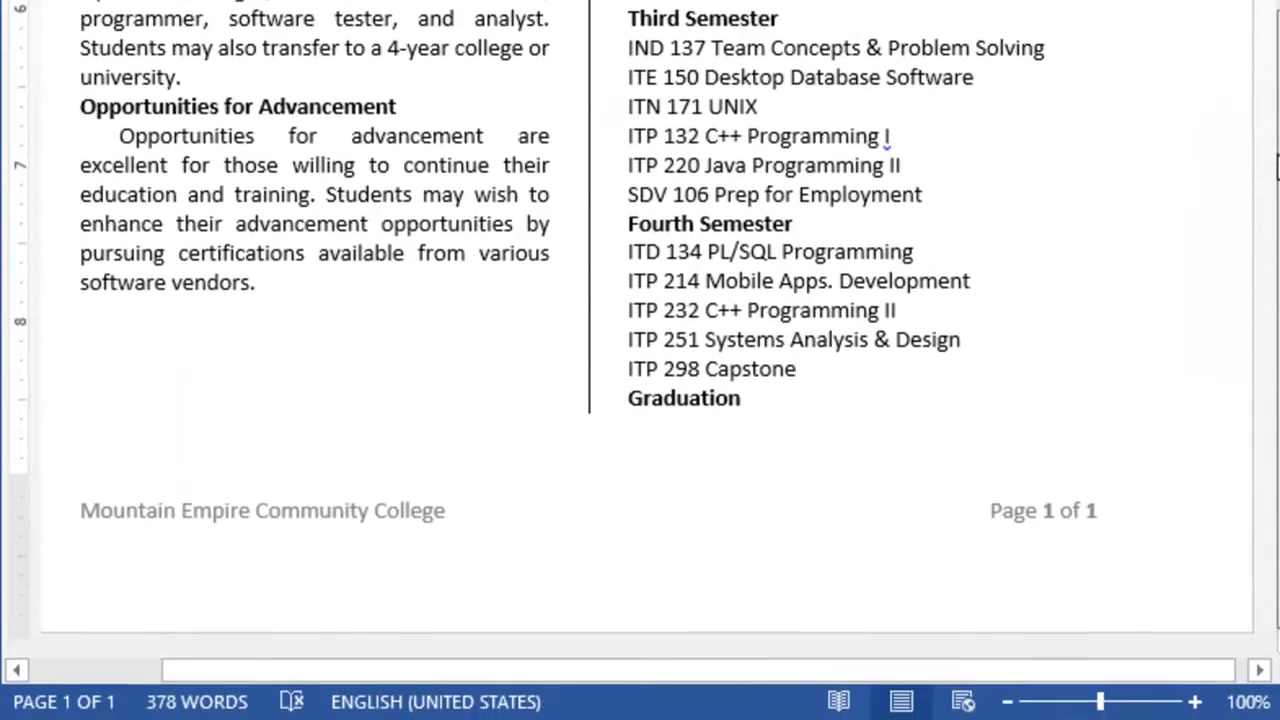
pyautogui.scroll(4, 640, 330)
pyautogui.scroll(5, 640, 330)
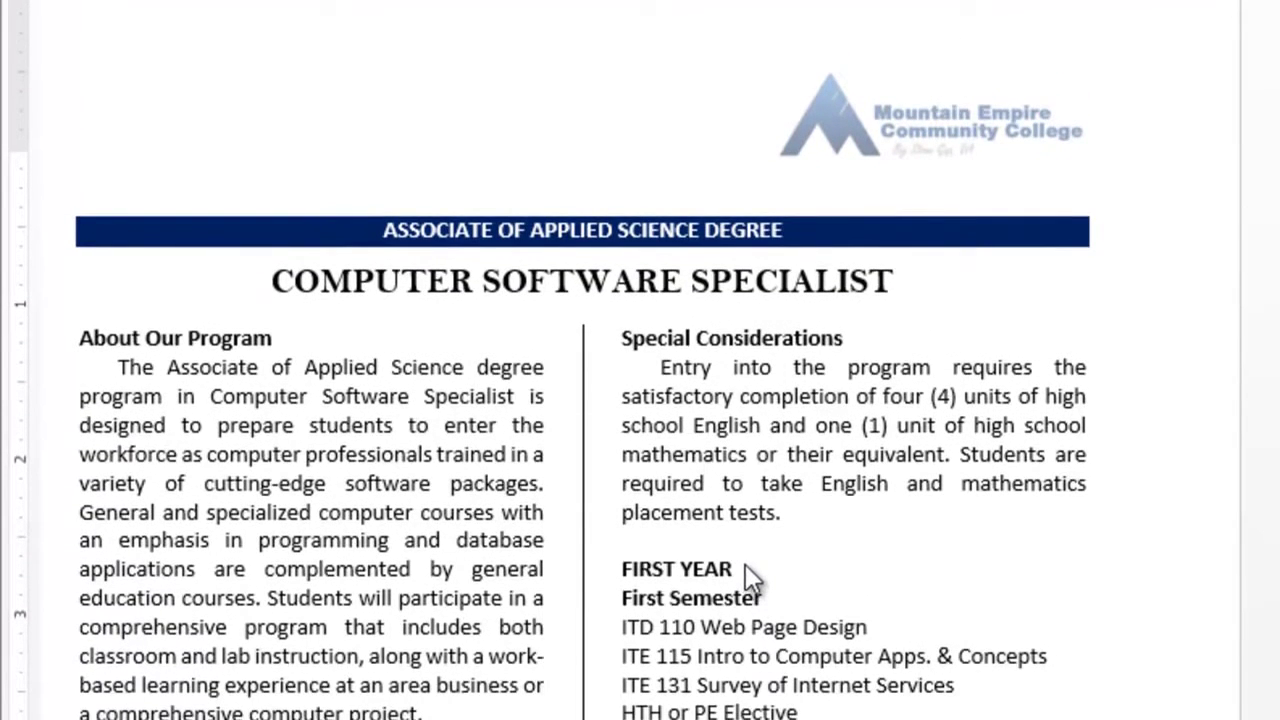
pyautogui.click(729, 534)
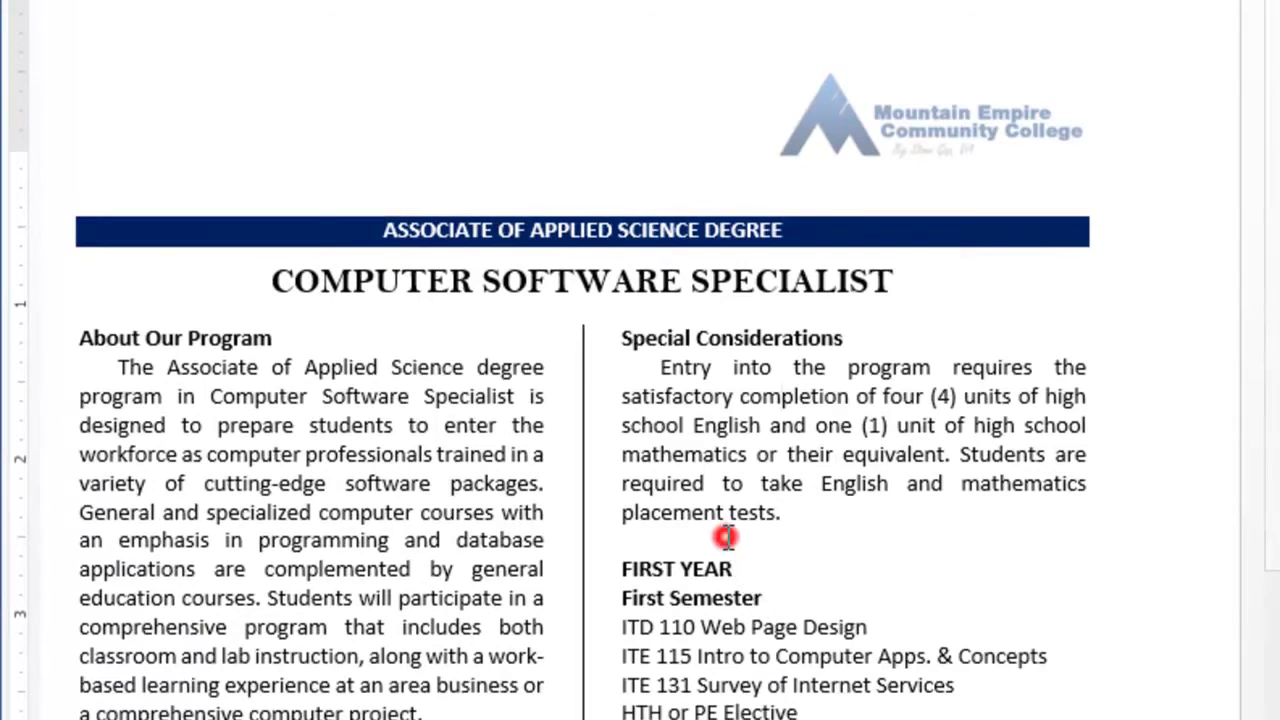
pyautogui.click(663, 538)
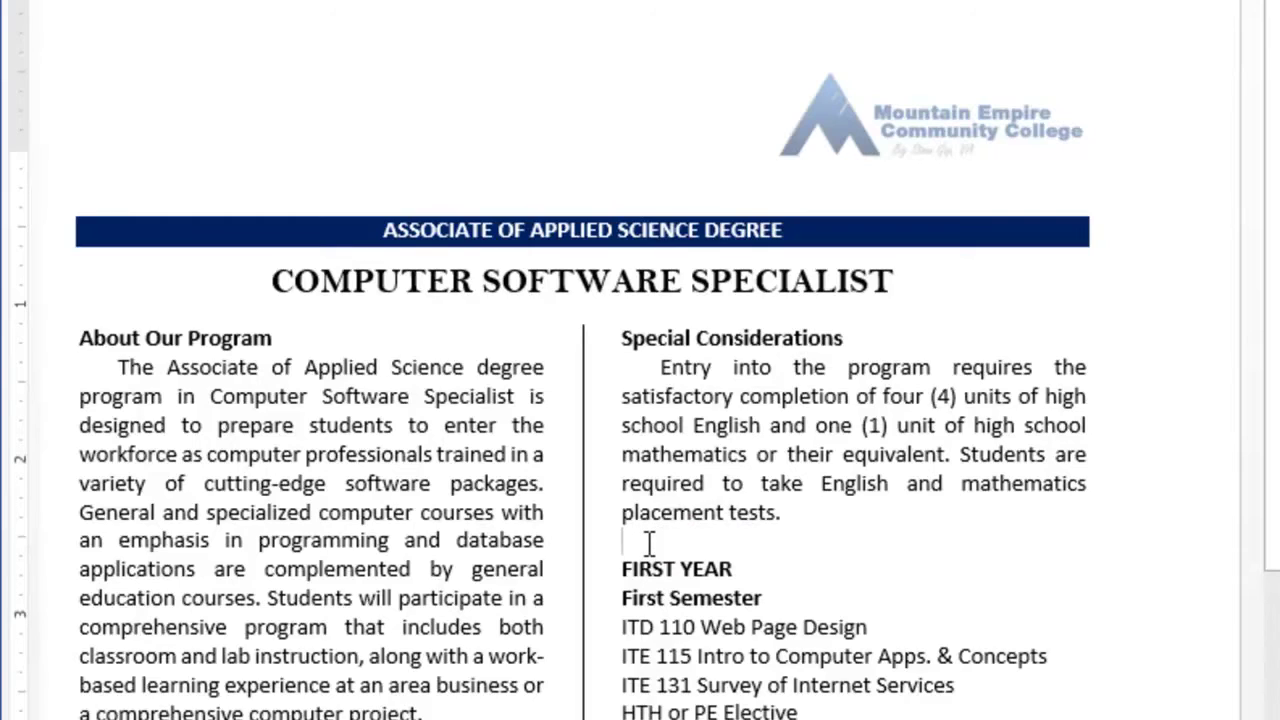
pyautogui.click(649, 541)
pyautogui.press('BackSpace')
pyautogui.press('Return')
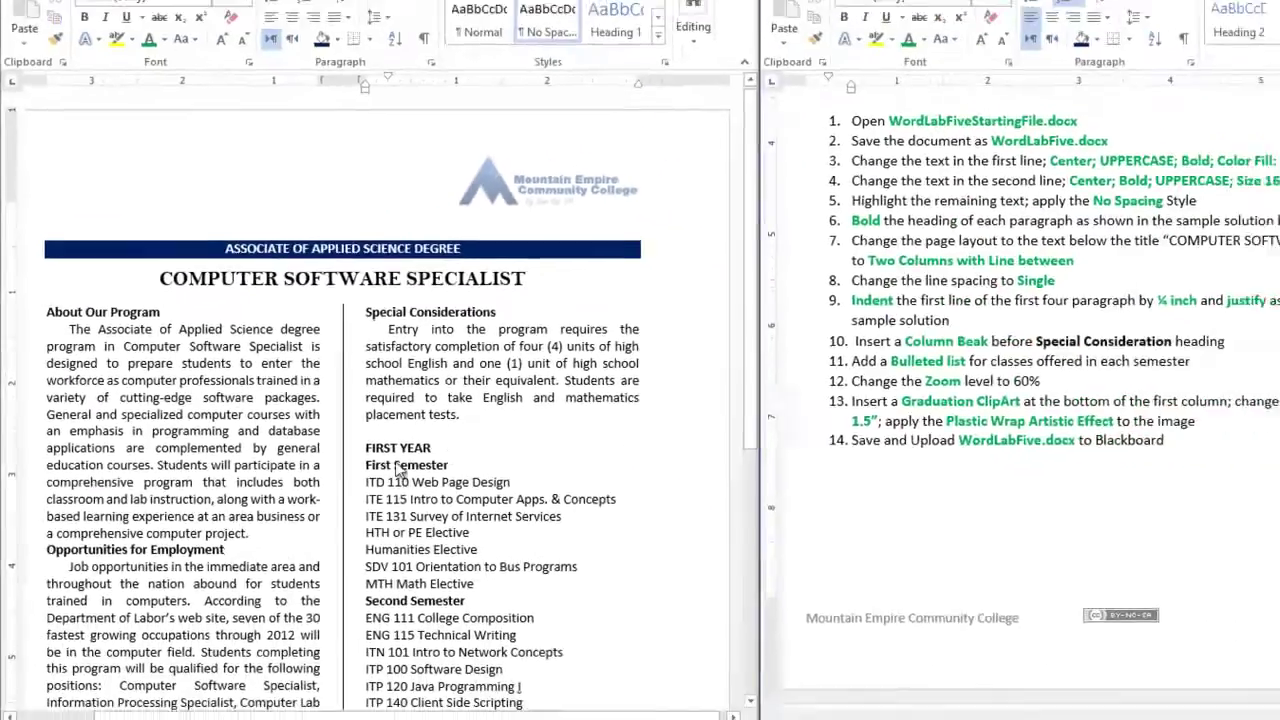
# Step: Make the First Semester classes a bulleted list and copy its formatting to the Second Semester classes with Format Painter
pyautogui.moveTo(366, 482); pyautogui.dragTo(409, 559)
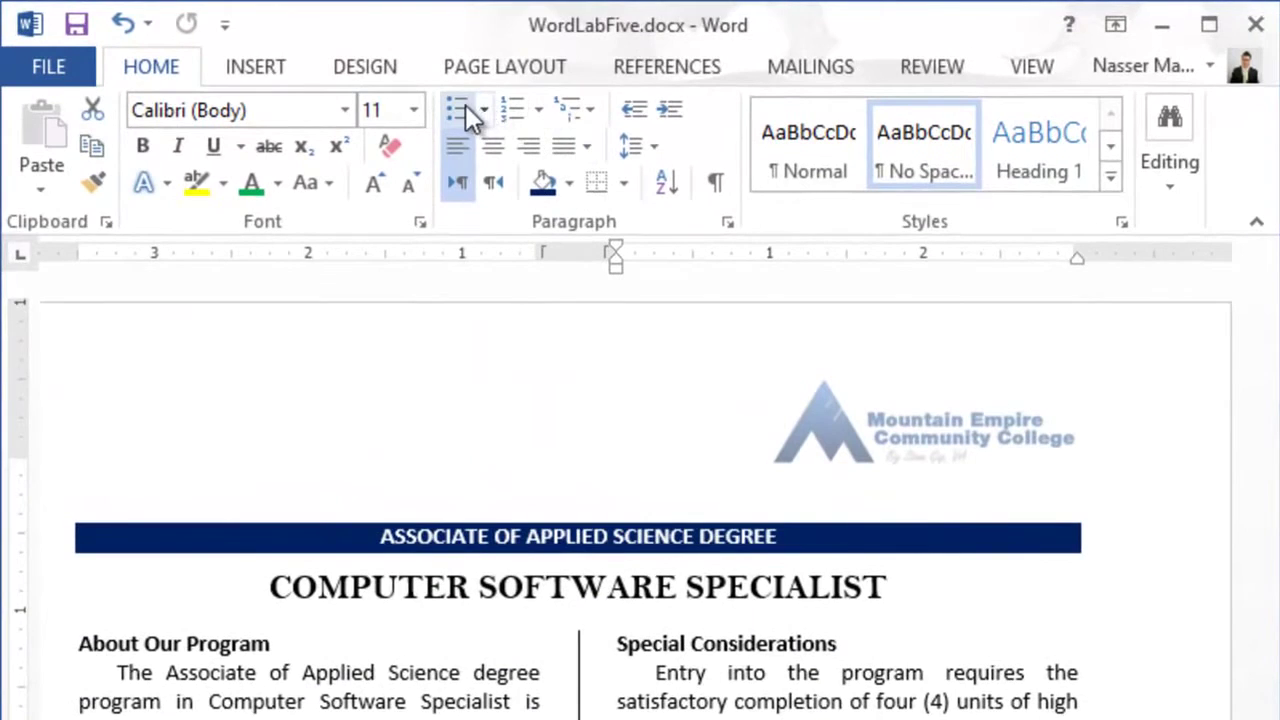
pyautogui.click(464, 106)
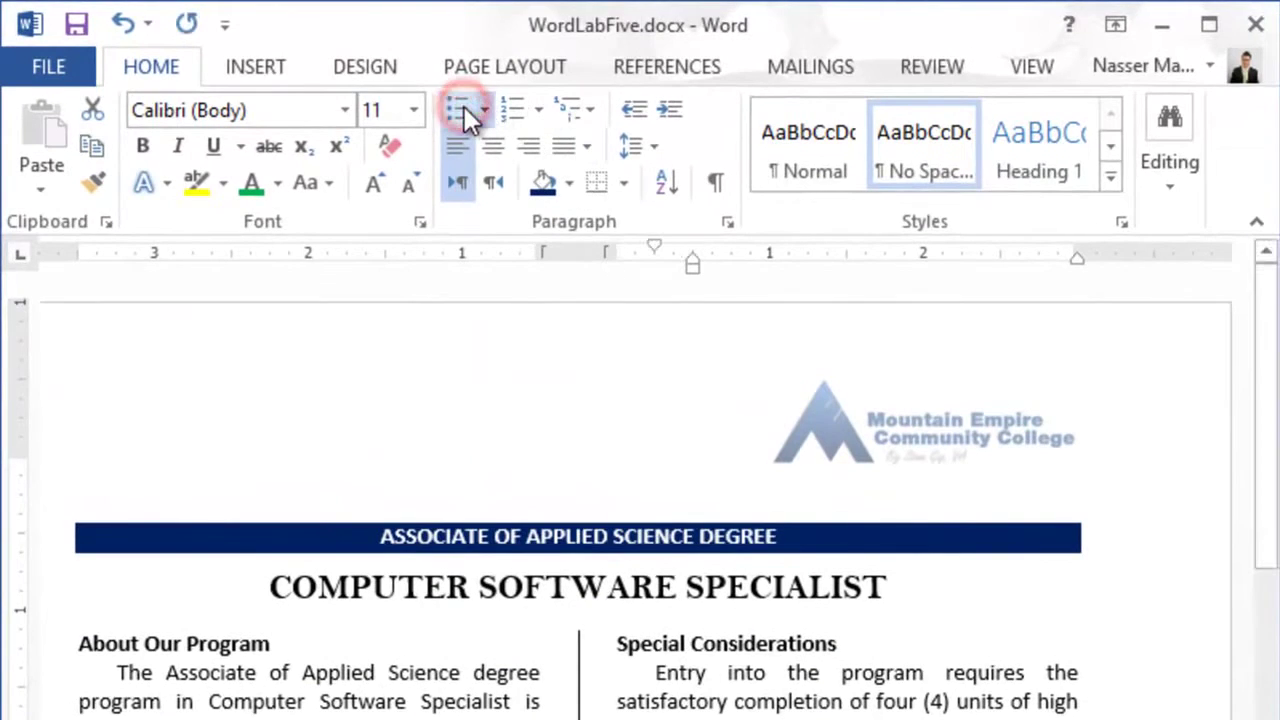
pyautogui.click(92, 182)
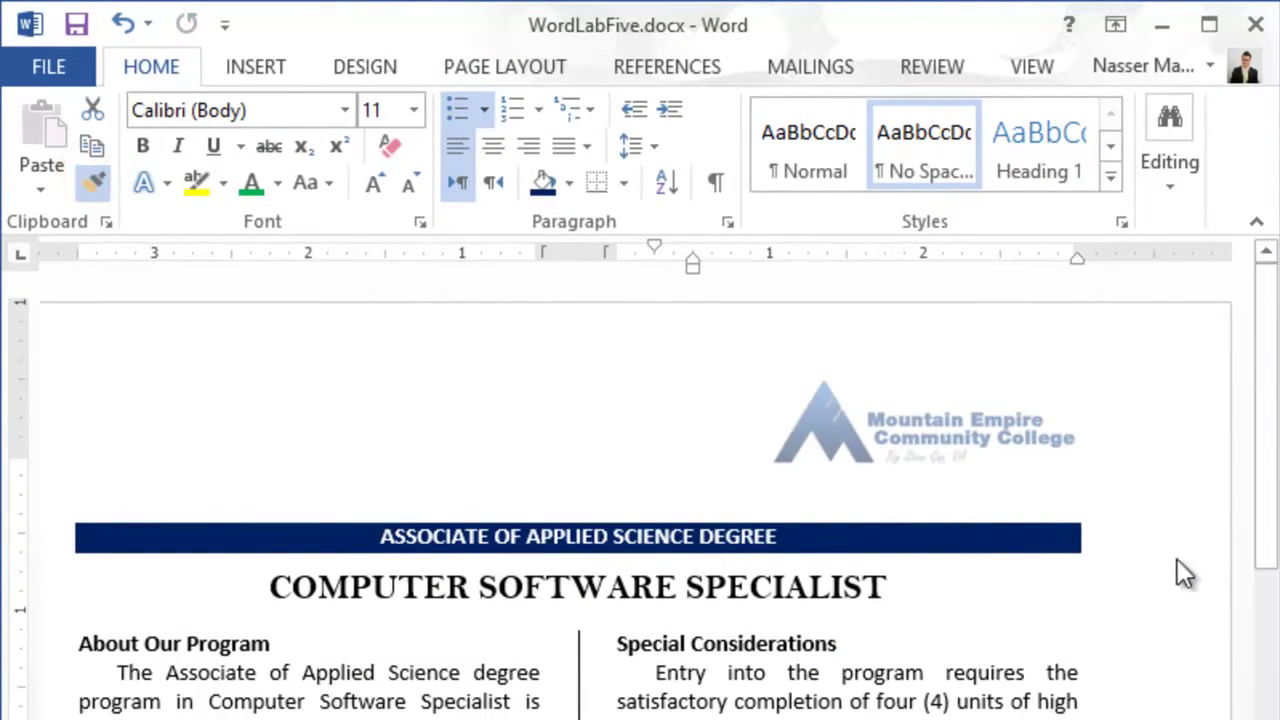
pyautogui.moveTo(1264, 500); pyautogui.dragTo(1266, 609)
pyautogui.scroll(-5, 640, 500)
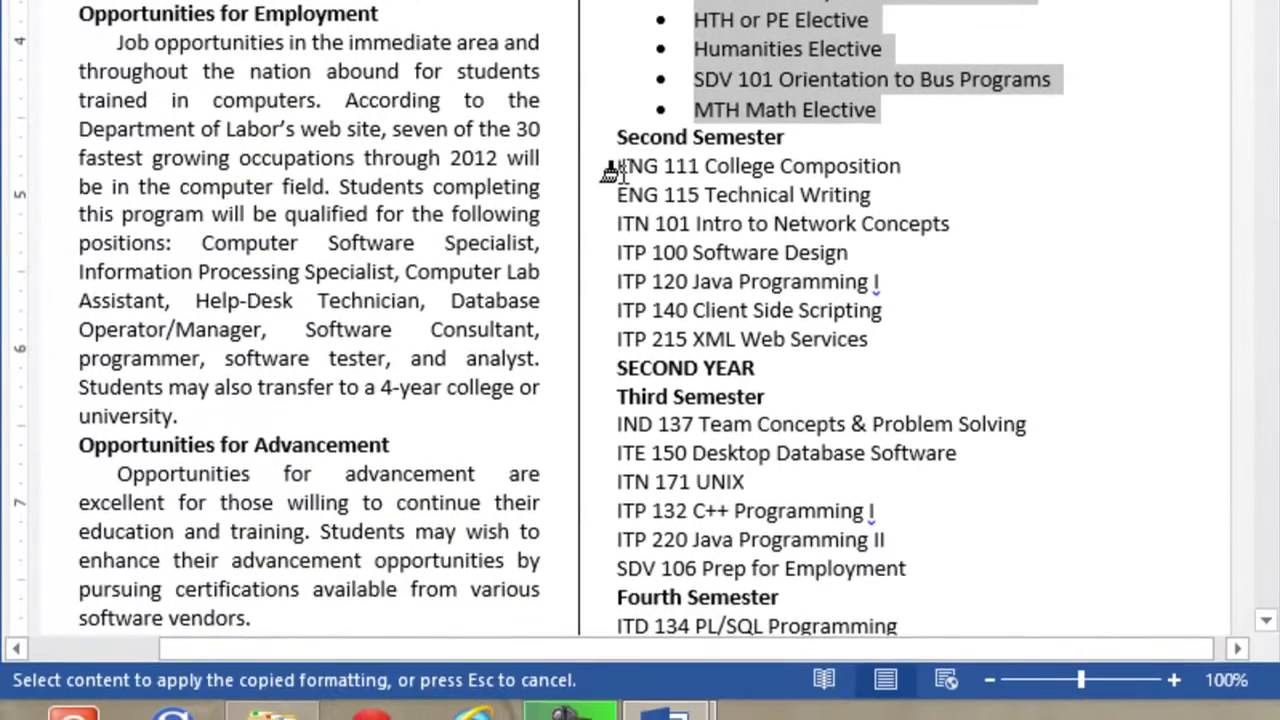
pyautogui.moveTo(618, 168)
pyautogui.mouseDown()
pyautogui.moveTo(785, 280)
pyautogui.moveTo(869, 366)
pyautogui.moveTo(869, 352)
pyautogui.mouseUp()
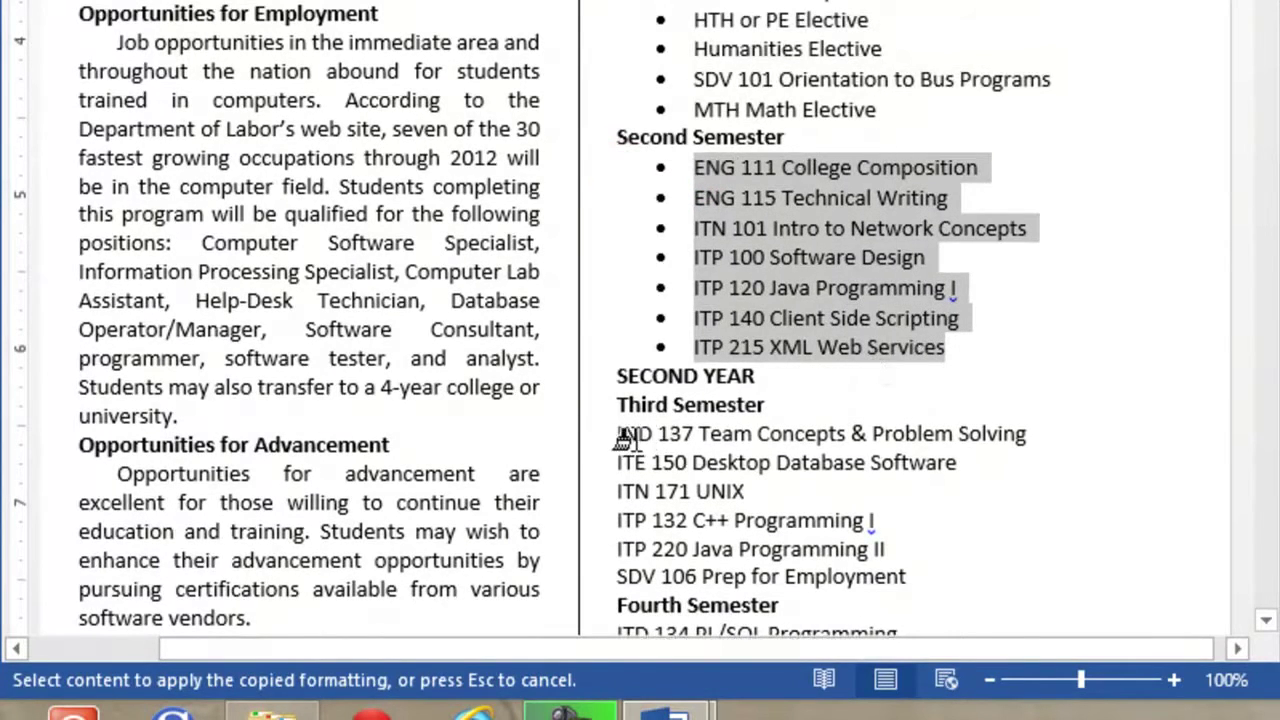
# Step: Apply the copied bulleted list formatting to the Third Semester and Fourth Semester classes
pyautogui.moveTo(612, 436)
pyautogui.mouseDown()
pyautogui.moveTo(843, 480)
pyautogui.moveTo(882, 574)
pyautogui.moveTo(903, 580)
pyautogui.mouseUp()
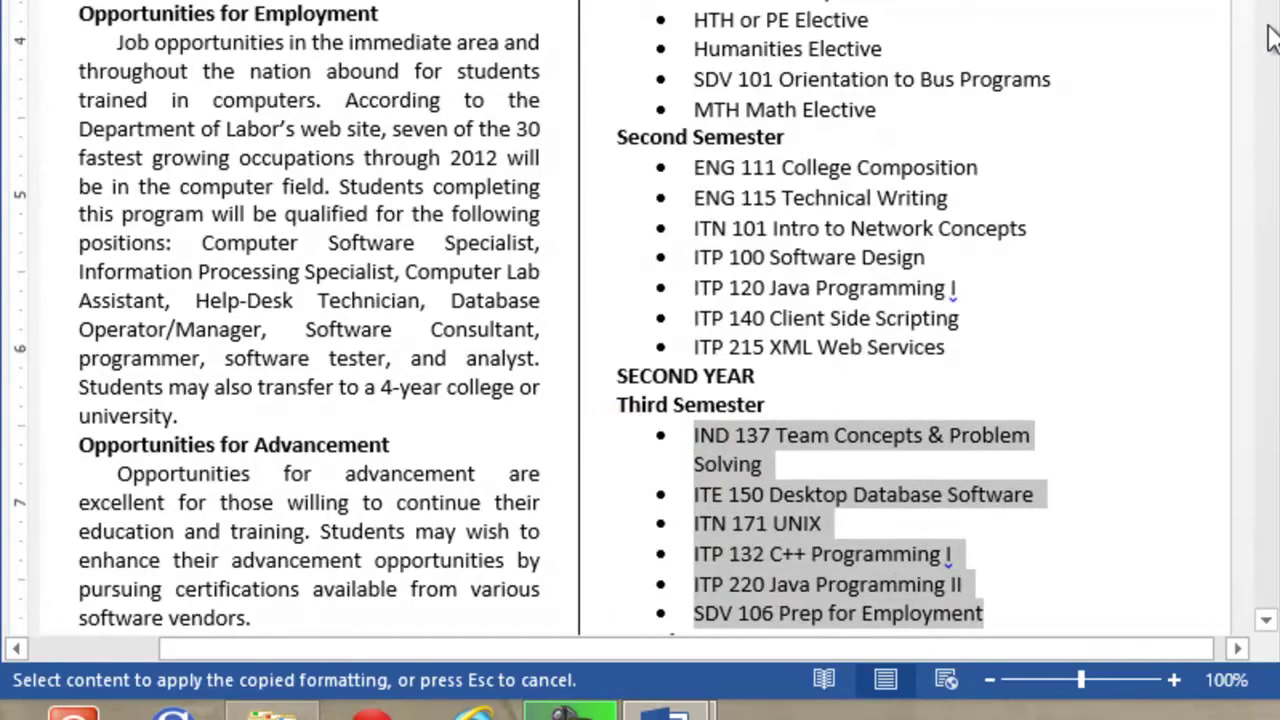
pyautogui.scroll(-10, 680, 112)
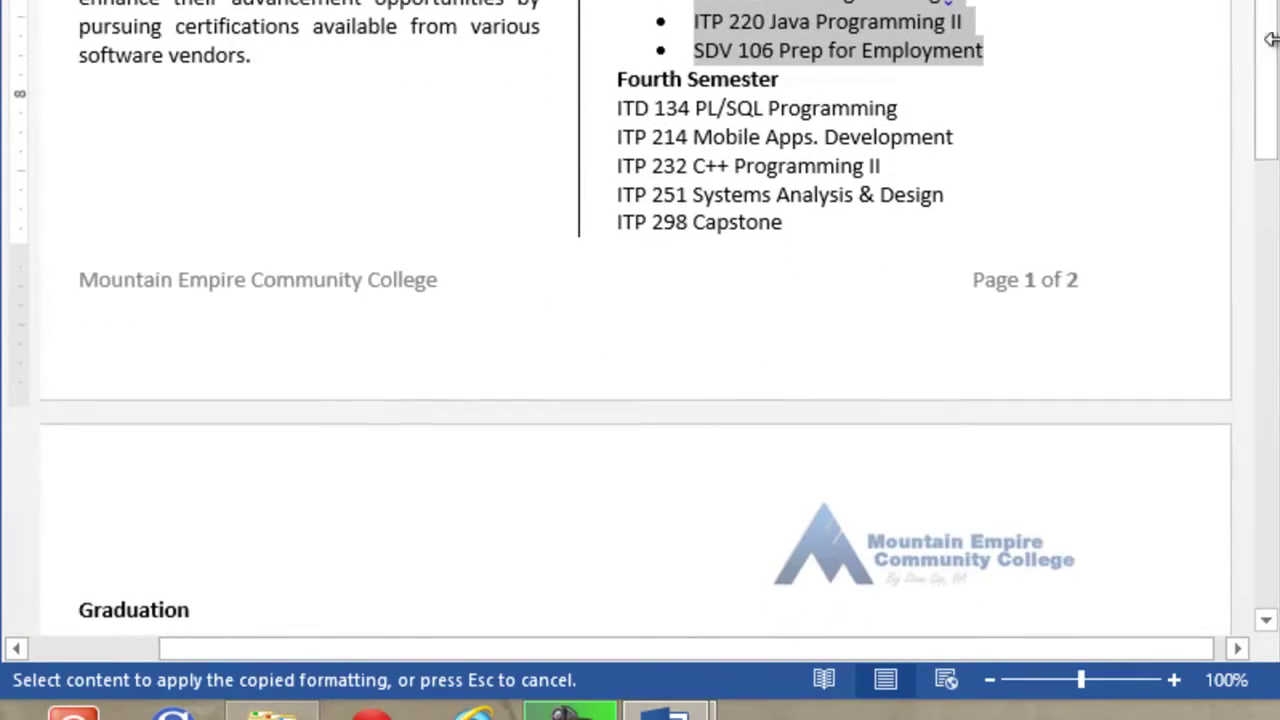
pyautogui.moveTo(608, 106)
pyautogui.mouseDown()
pyautogui.moveTo(795, 266)
pyautogui.moveTo(829, 400)
pyautogui.moveTo(794, 646)
pyautogui.moveTo(790, 478)
pyautogui.moveTo(746, 326)
pyautogui.moveTo(814, 166)
pyautogui.moveTo(837, 6)
pyautogui.moveTo(848, 4)
pyautogui.mouseUp()
pyautogui.moveTo(1266, 100)
pyautogui.mouseDown()
pyautogui.moveTo(1270, 82)
pyautogui.moveTo(1251, 91)
pyautogui.moveTo(1253, 140)
pyautogui.mouseUp()
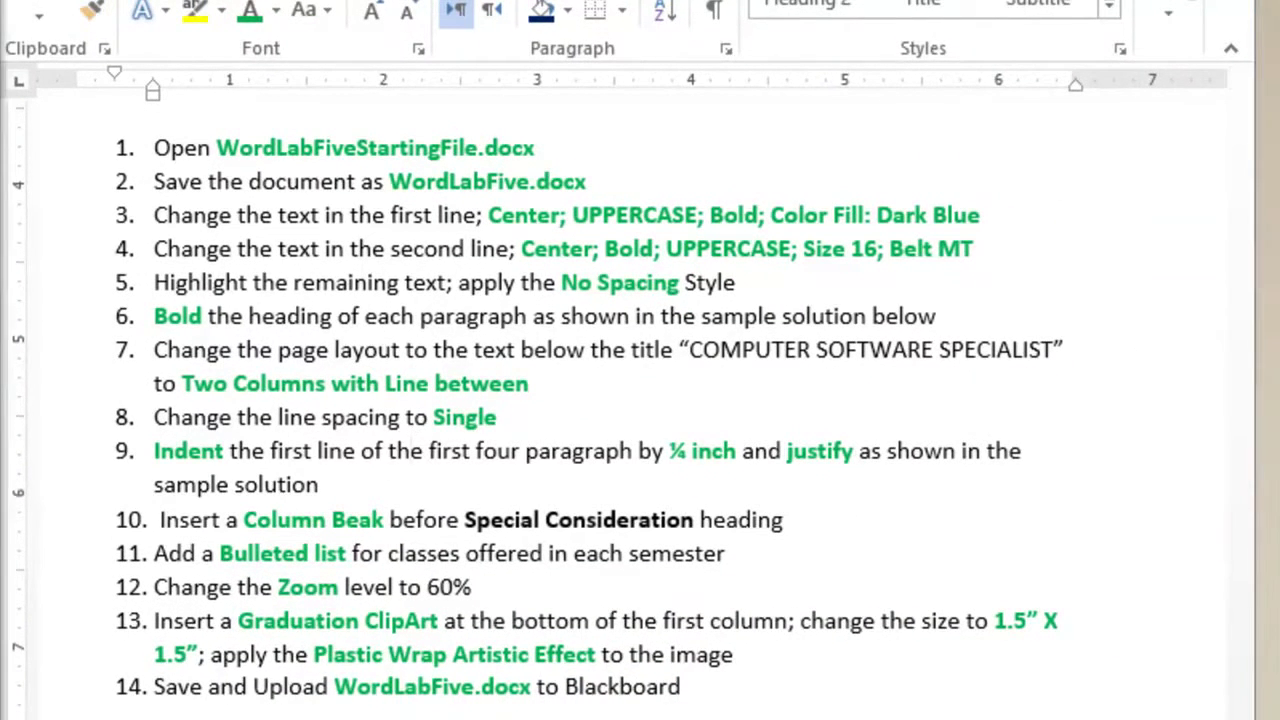
# Step: In the instructions document, undo the removal of the two items about the FIRST YEAR blank line and the 10-point font size
pyautogui.doubleClick(535, 518)
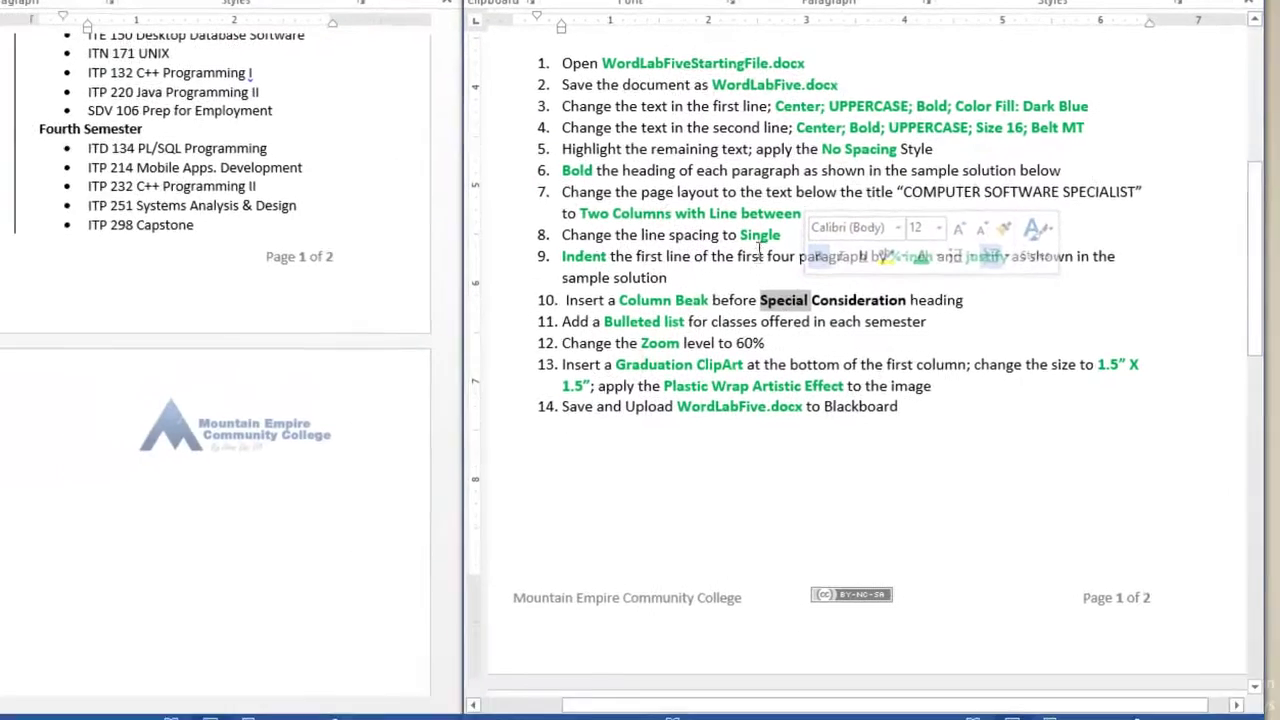
pyautogui.click(762, 255)
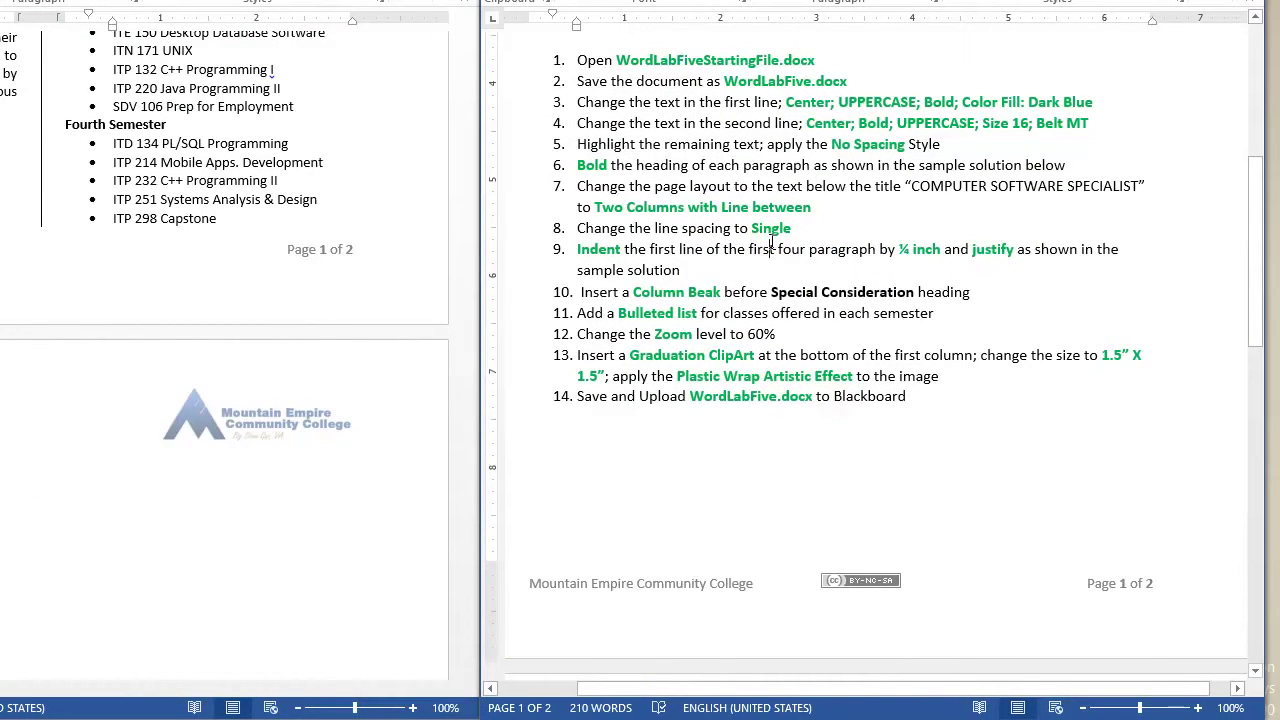
pyautogui.hotkey('ctrl', 'z')
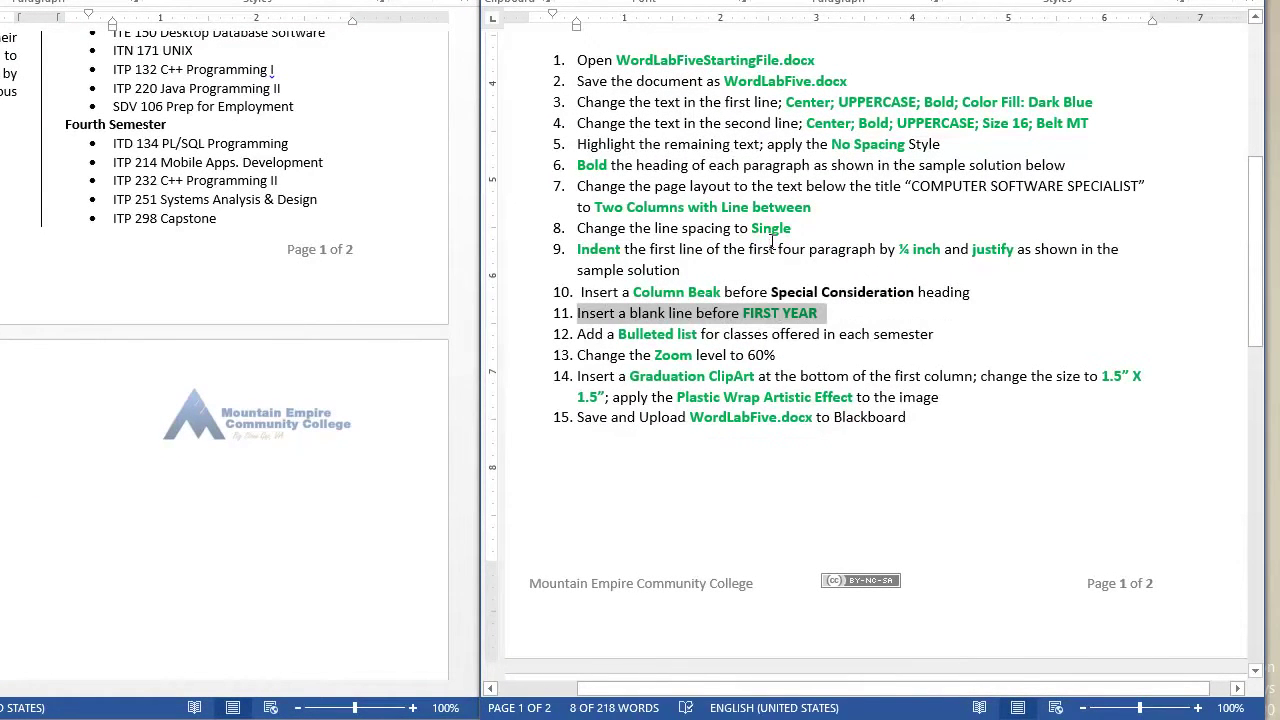
pyautogui.hotkey('ctrl', 'z')
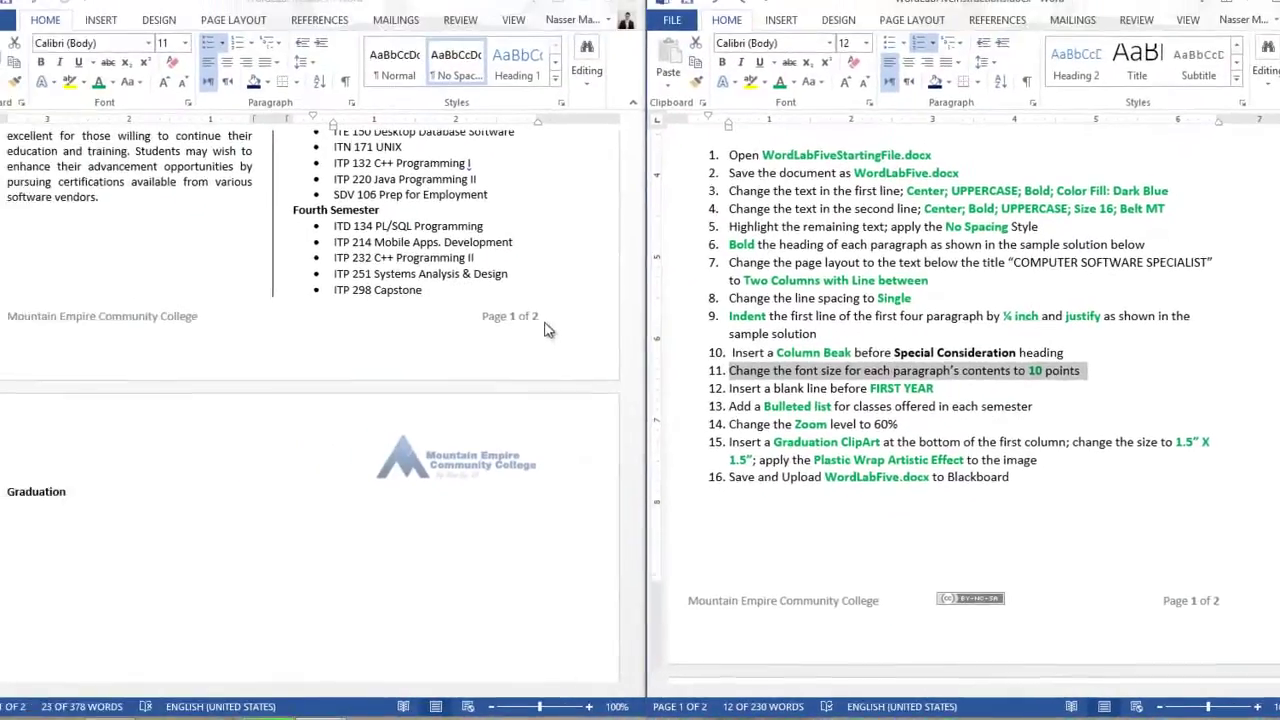
# Step: Set the font size of the About Our Program paragraph in WordLabFive.docx to 10 points
pyautogui.moveTo(334, 226); pyautogui.dragTo(424, 290)
pyautogui.moveTo(636, 332); pyautogui.dragTo(640, 207)
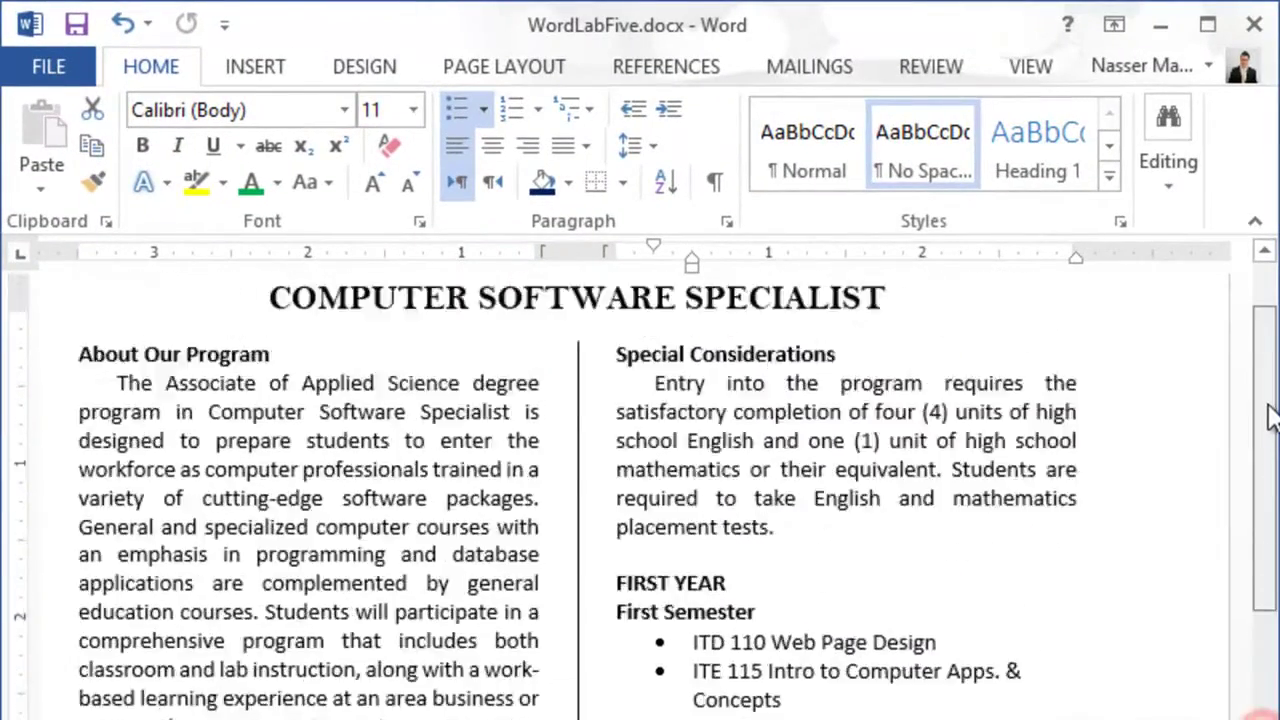
pyautogui.scroll(3, 1268, 415)
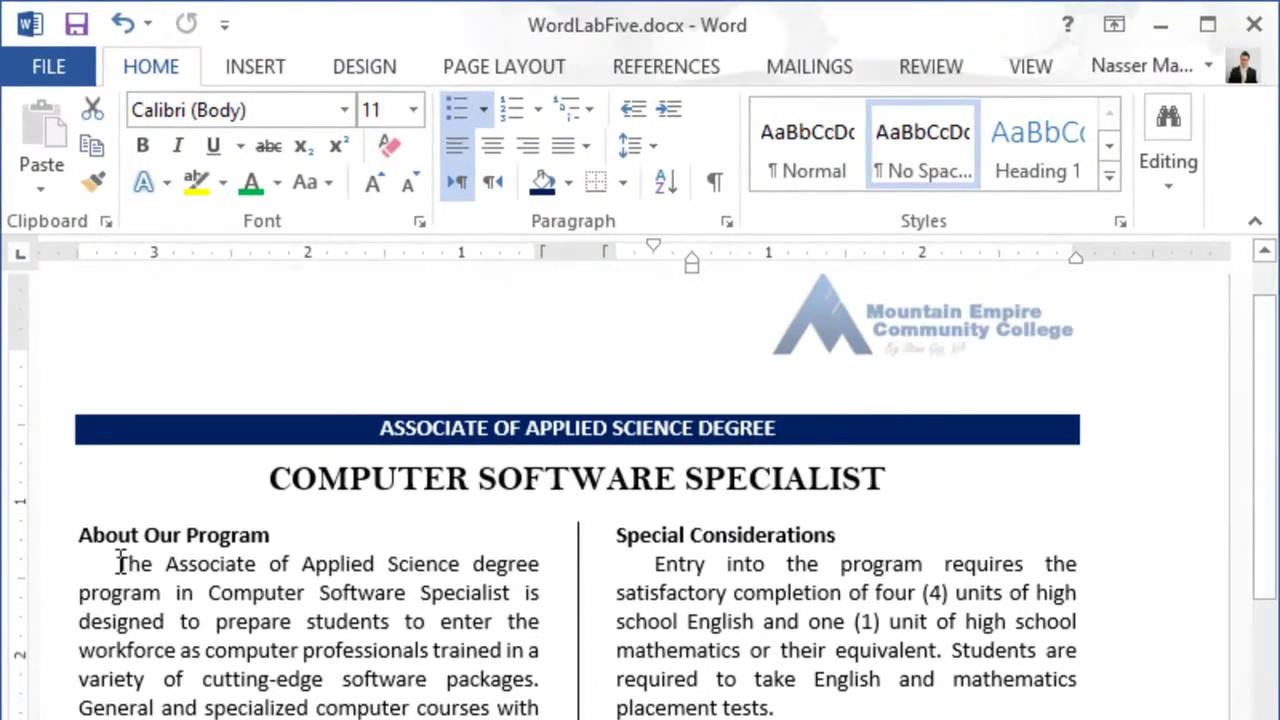
pyautogui.moveTo(119, 563); pyautogui.dragTo(300, 719)
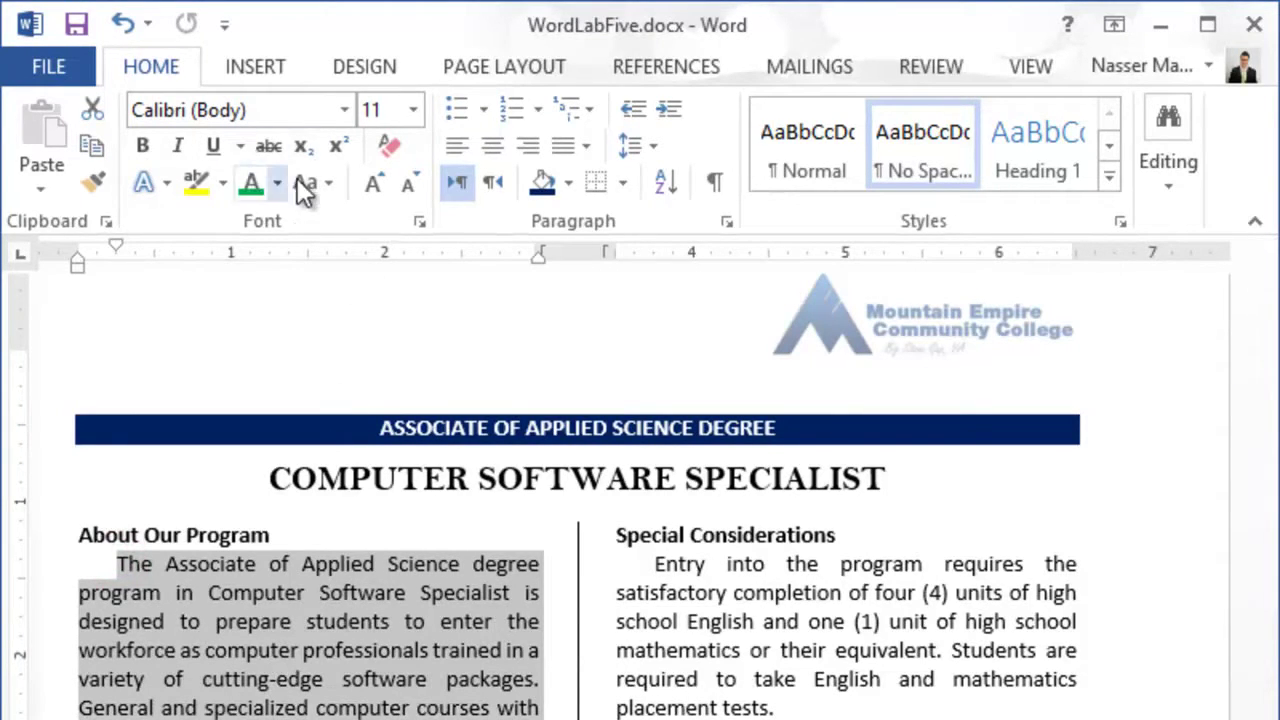
pyautogui.click(413, 110)
pyautogui.click(380, 207)
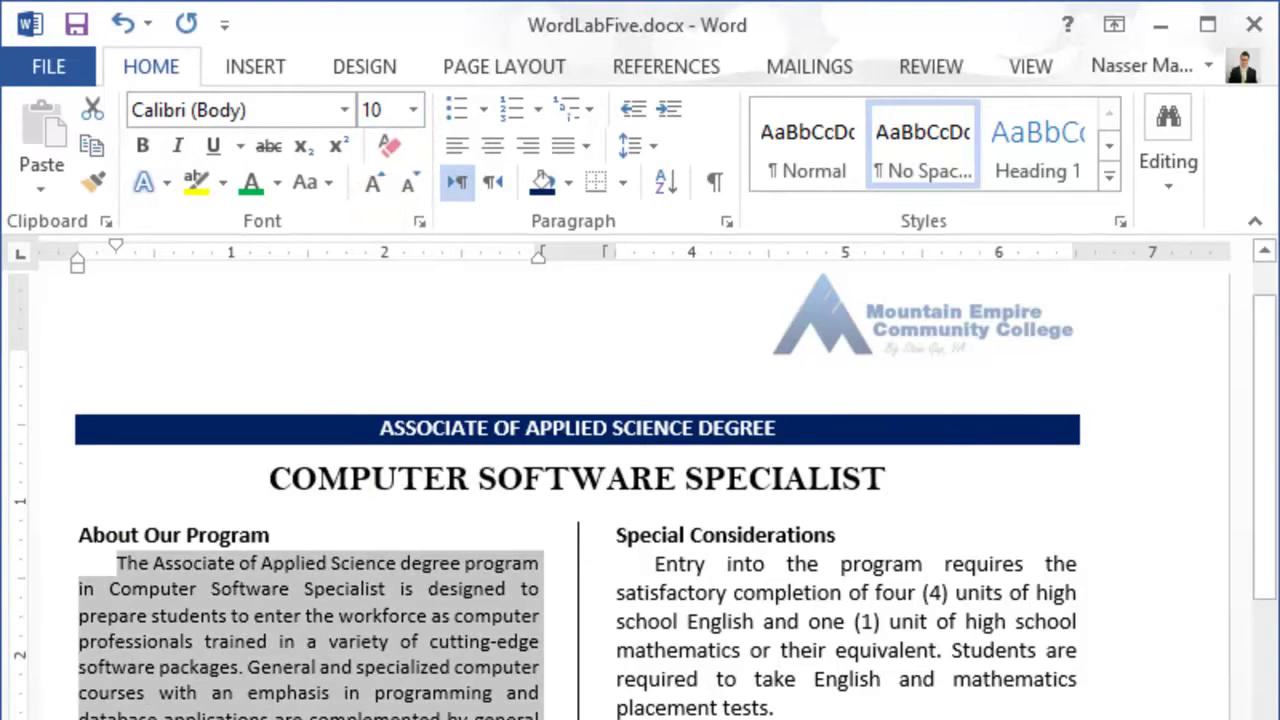
# Step: Set the font size of the Opportunities for Employment paragraph to 10 points
pyautogui.moveTo(114, 600); pyautogui.dragTo(430, 716)
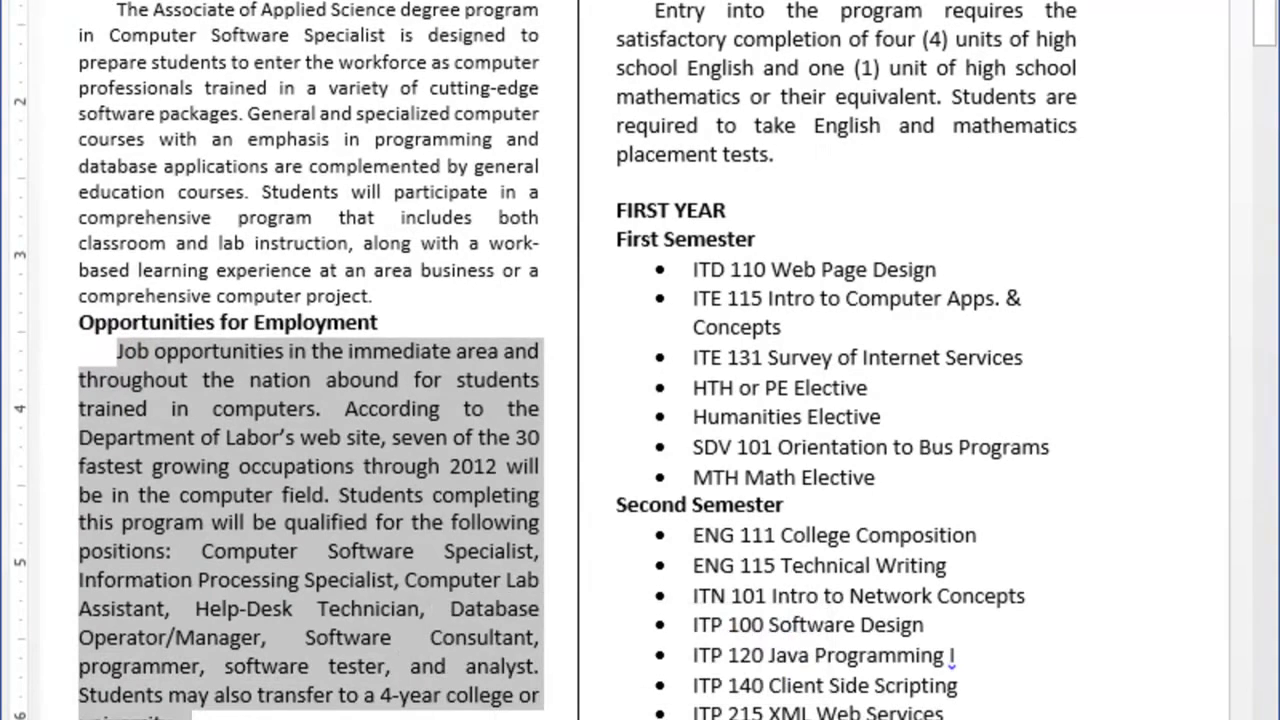
pyautogui.click(395, 0)
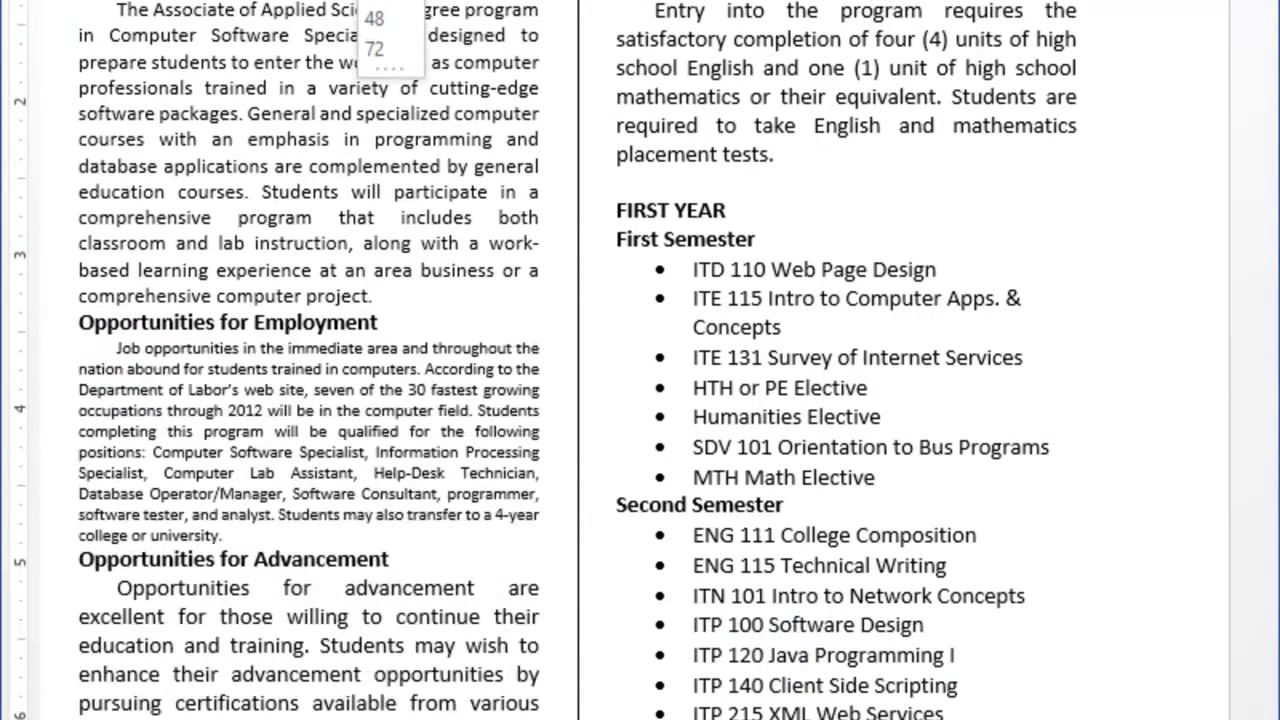
pyautogui.press('Return')
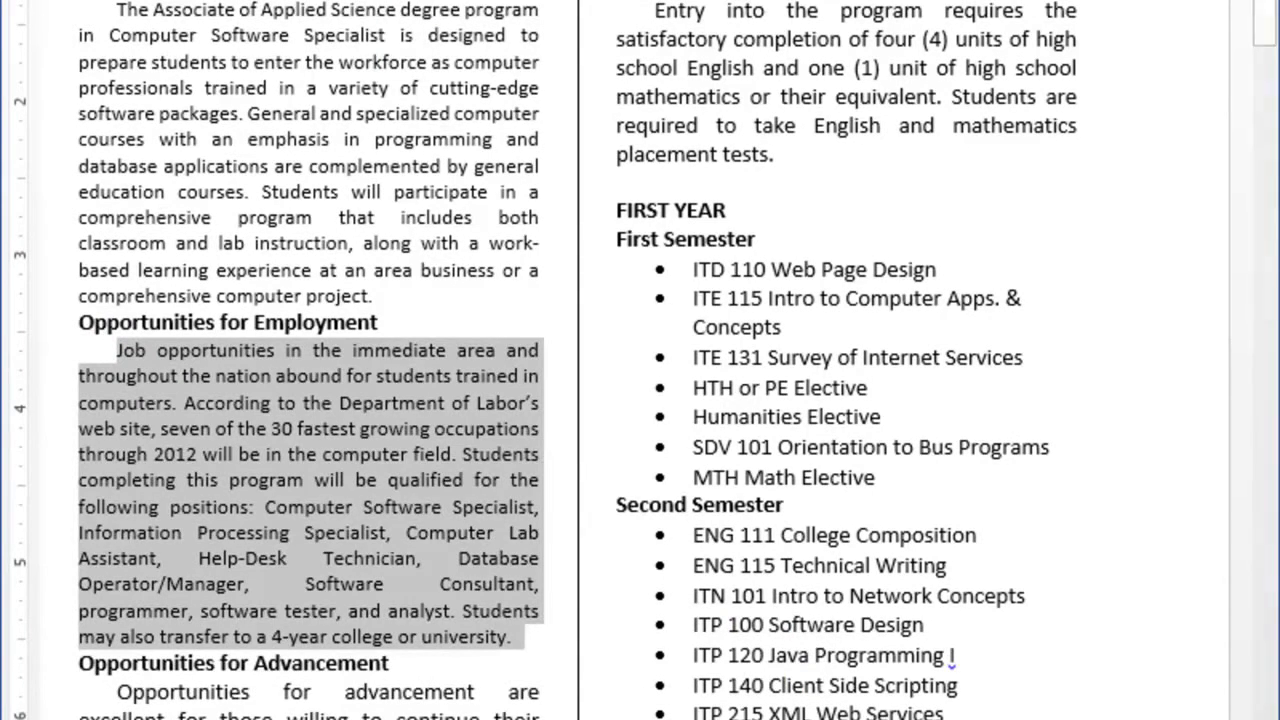
# Step: Set the font size of the Opportunities for Advancement paragraph to 10 points
pyautogui.scroll(-5, 903, 72)
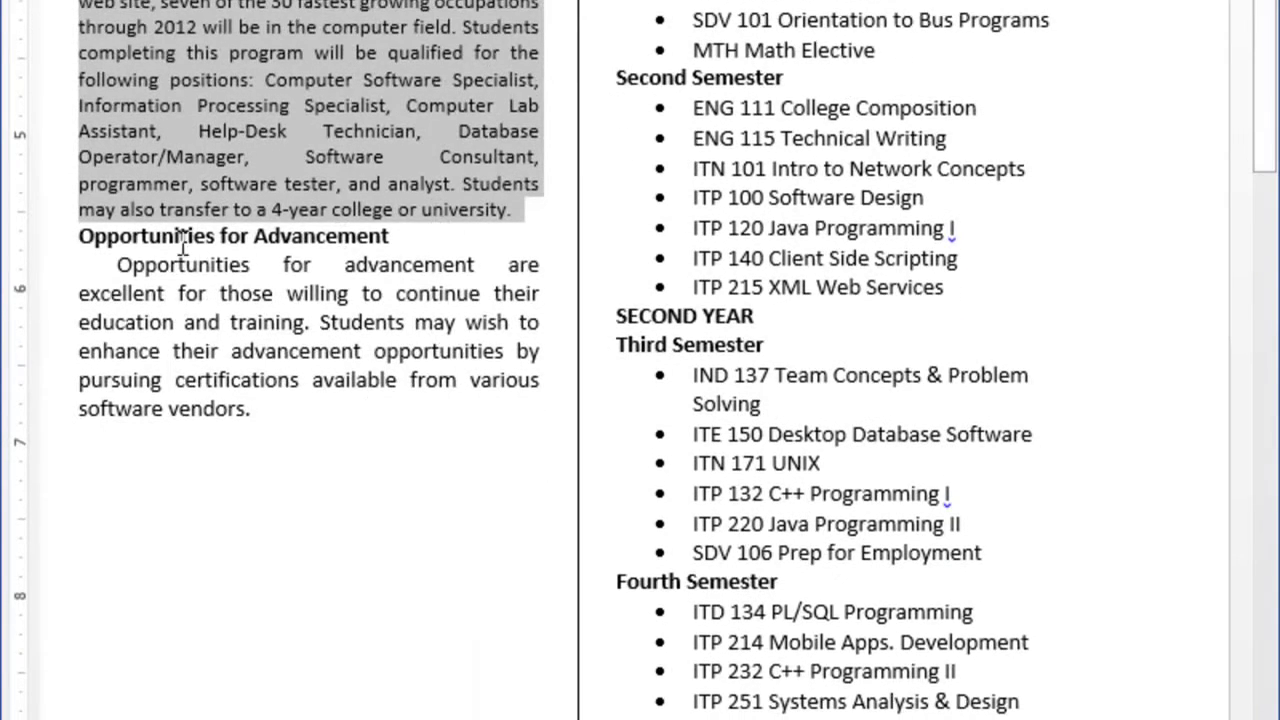
pyautogui.moveTo(117, 266); pyautogui.dragTo(289, 420)
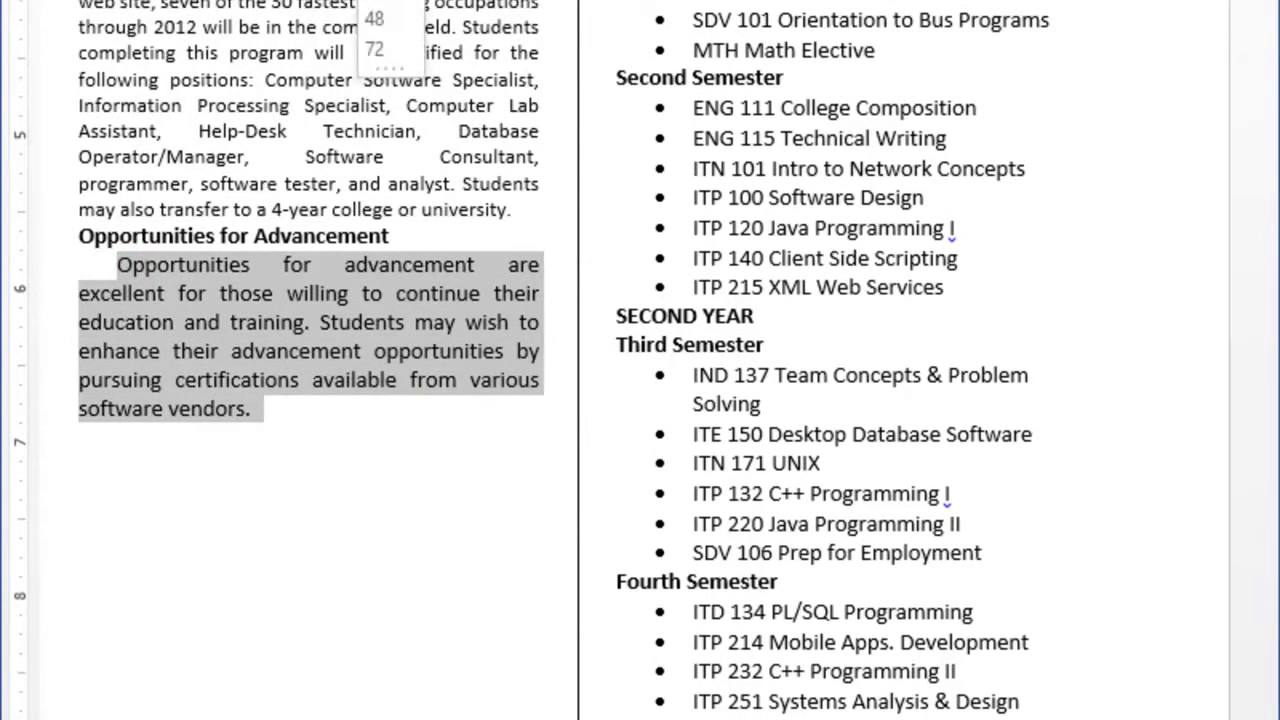
pyautogui.click(374, 0)
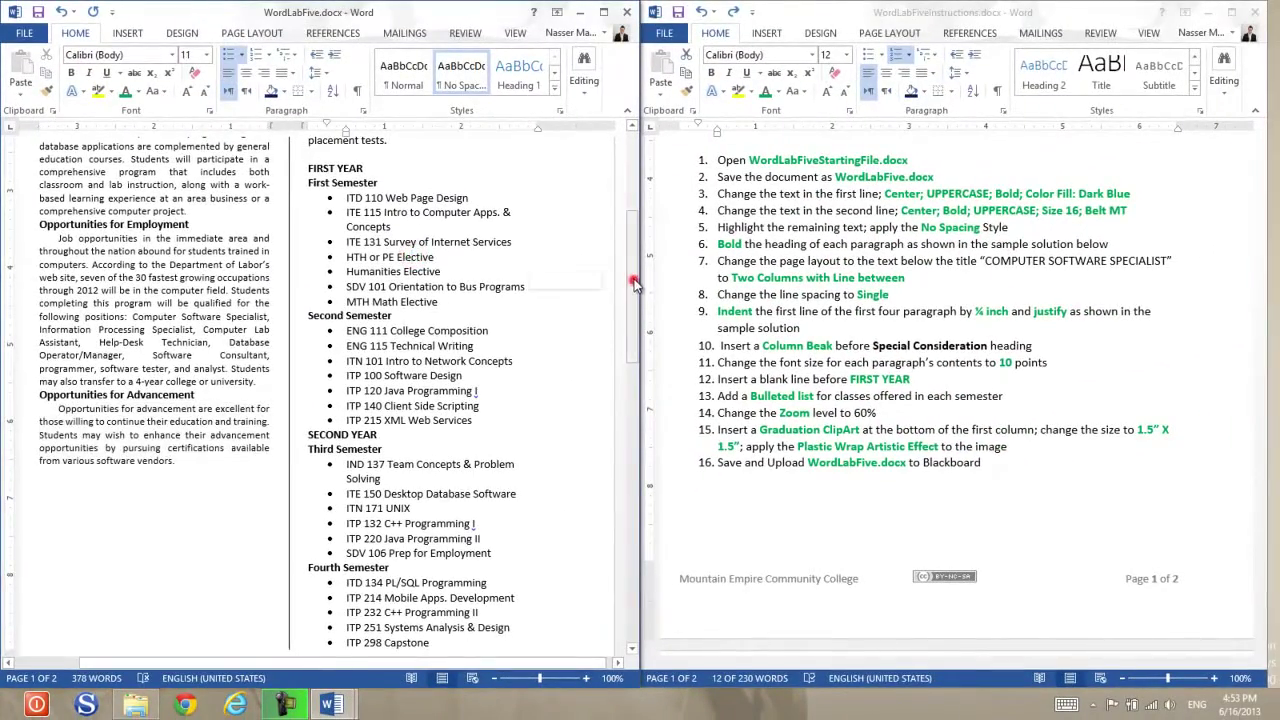
# Step: Set the font size of the Special Considerations paragraph to 10 points
pyautogui.moveTo(683, 264); pyautogui.dragTo(625, 219)
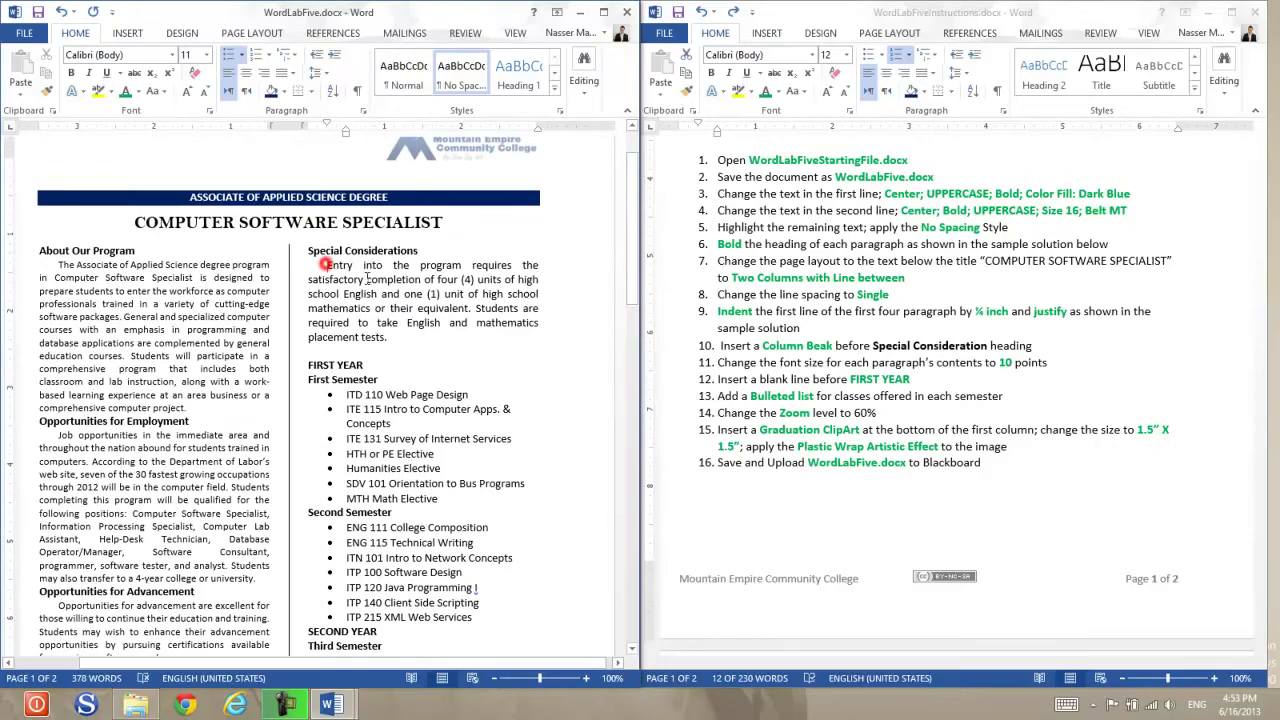
pyautogui.moveTo(327, 265); pyautogui.dragTo(388, 338)
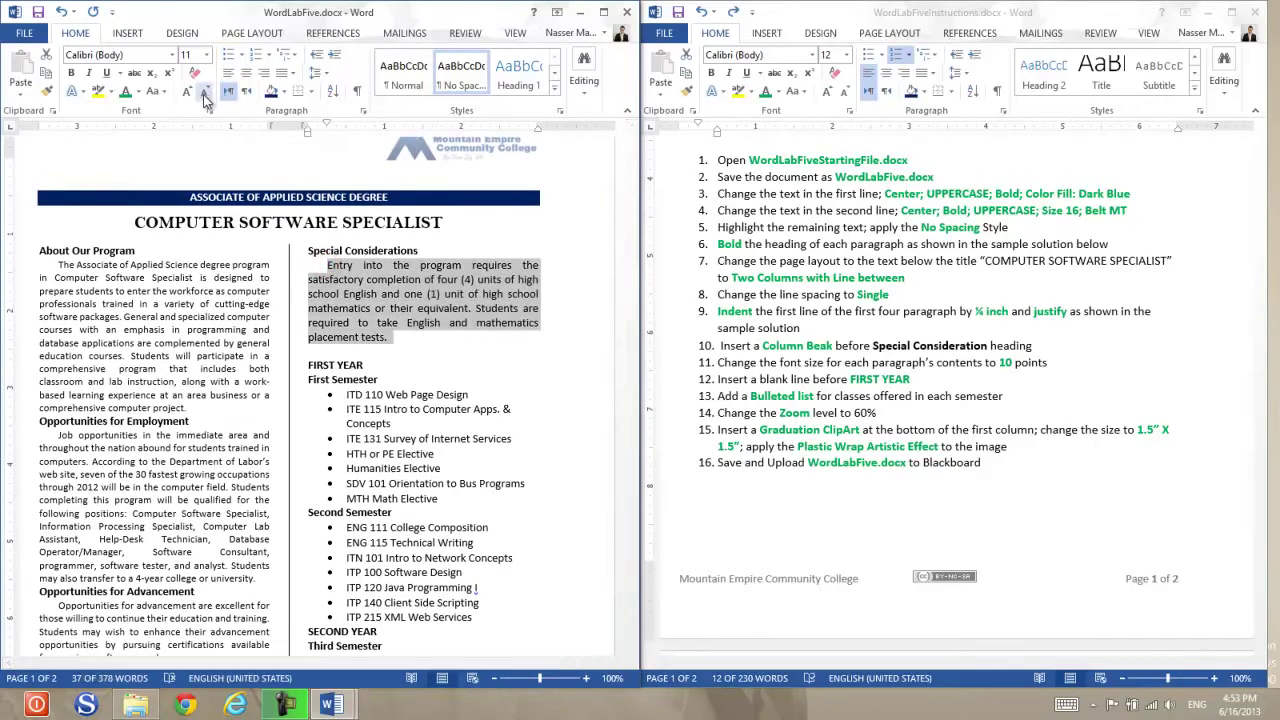
pyautogui.click(205, 91)
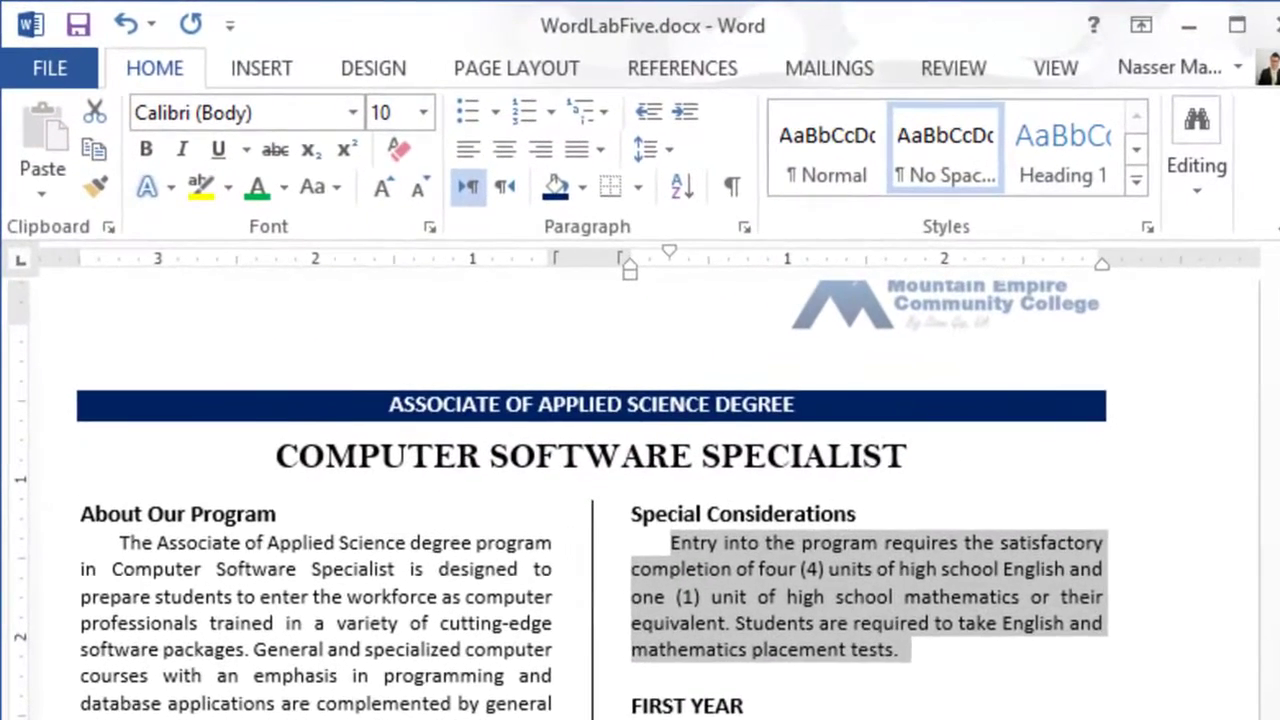
pyautogui.click(327, 372)
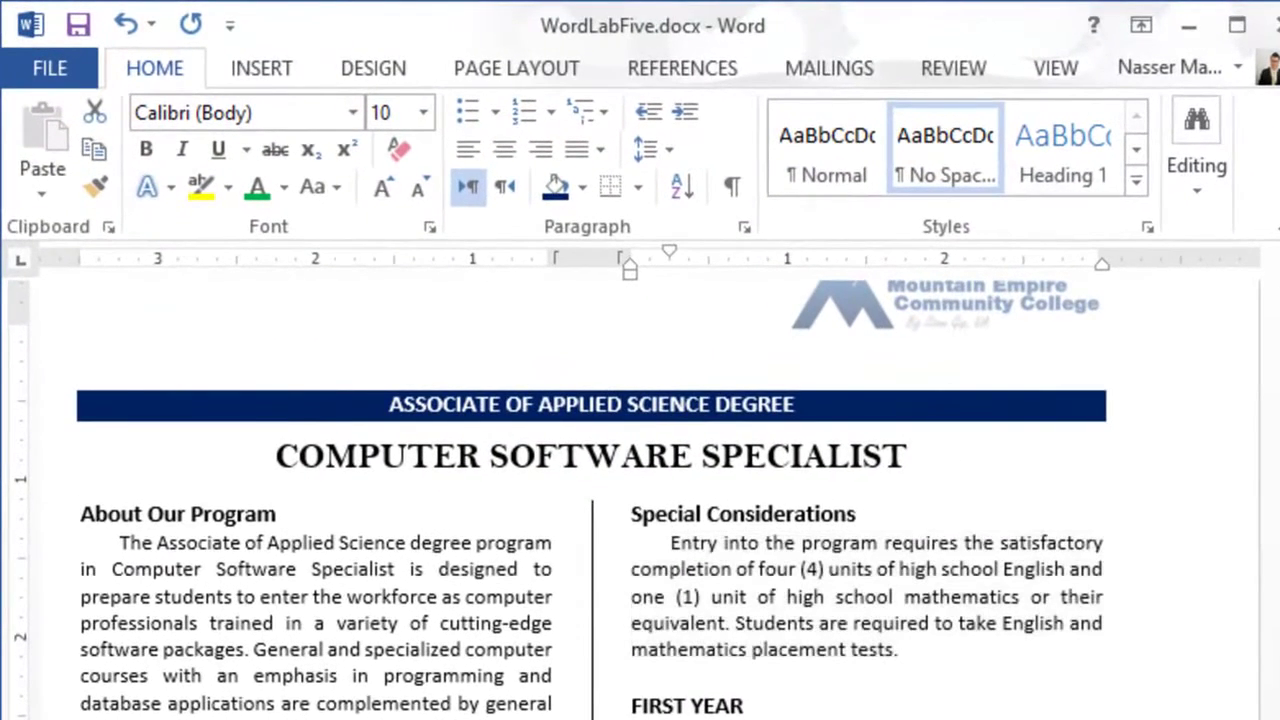
# Step: Set the font size of the First Semester and Second Semester class lists to 10 points
pyautogui.click(695, 553)
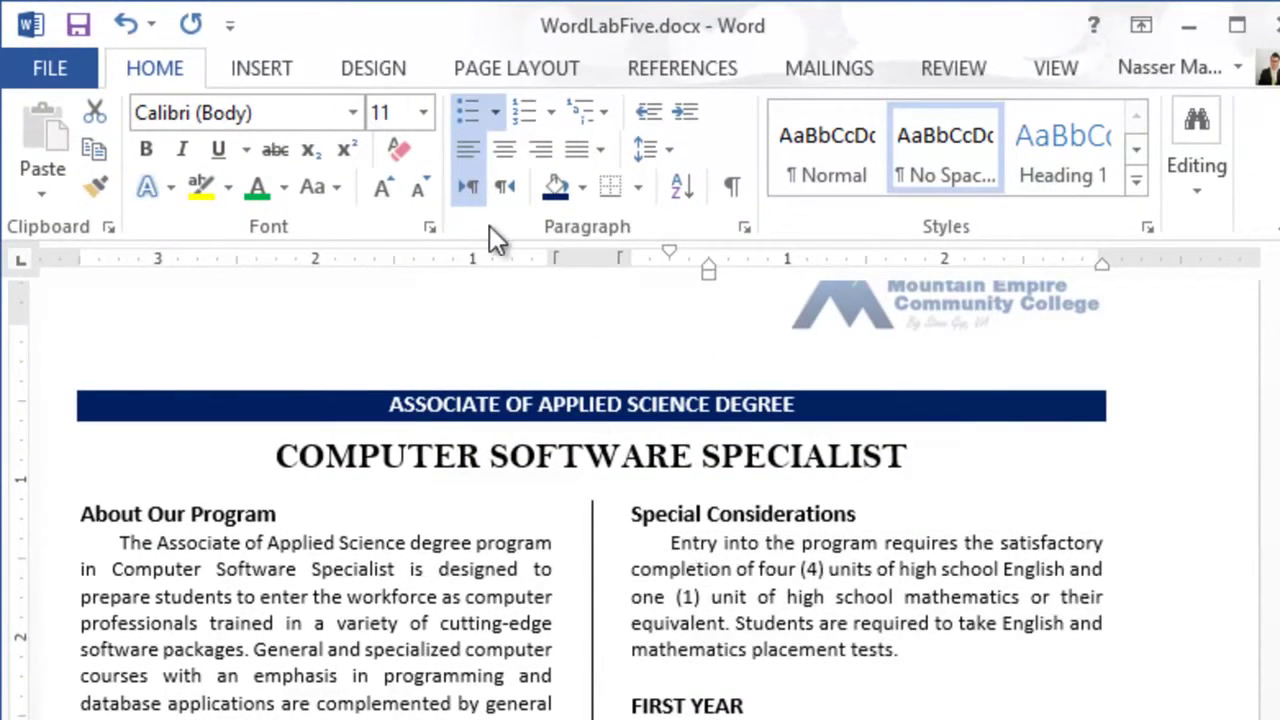
pyautogui.click(417, 190)
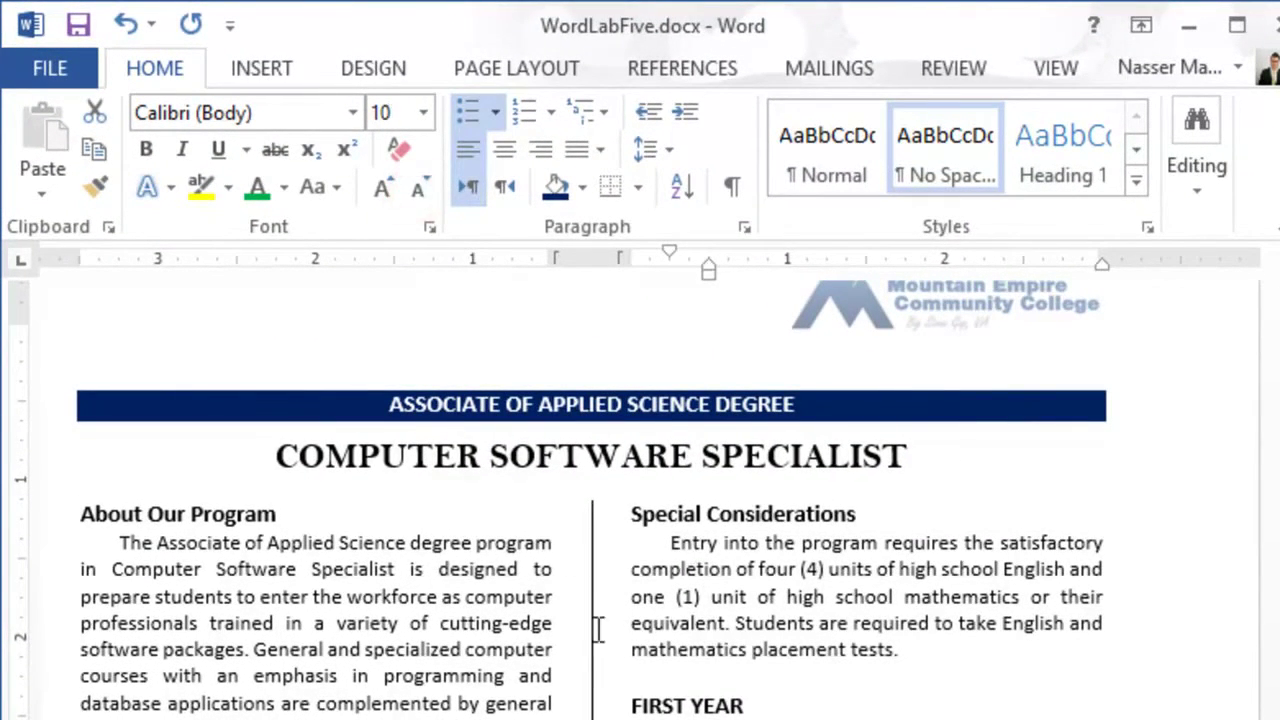
pyautogui.moveTo(705, 689); pyautogui.dragTo(991, 486)
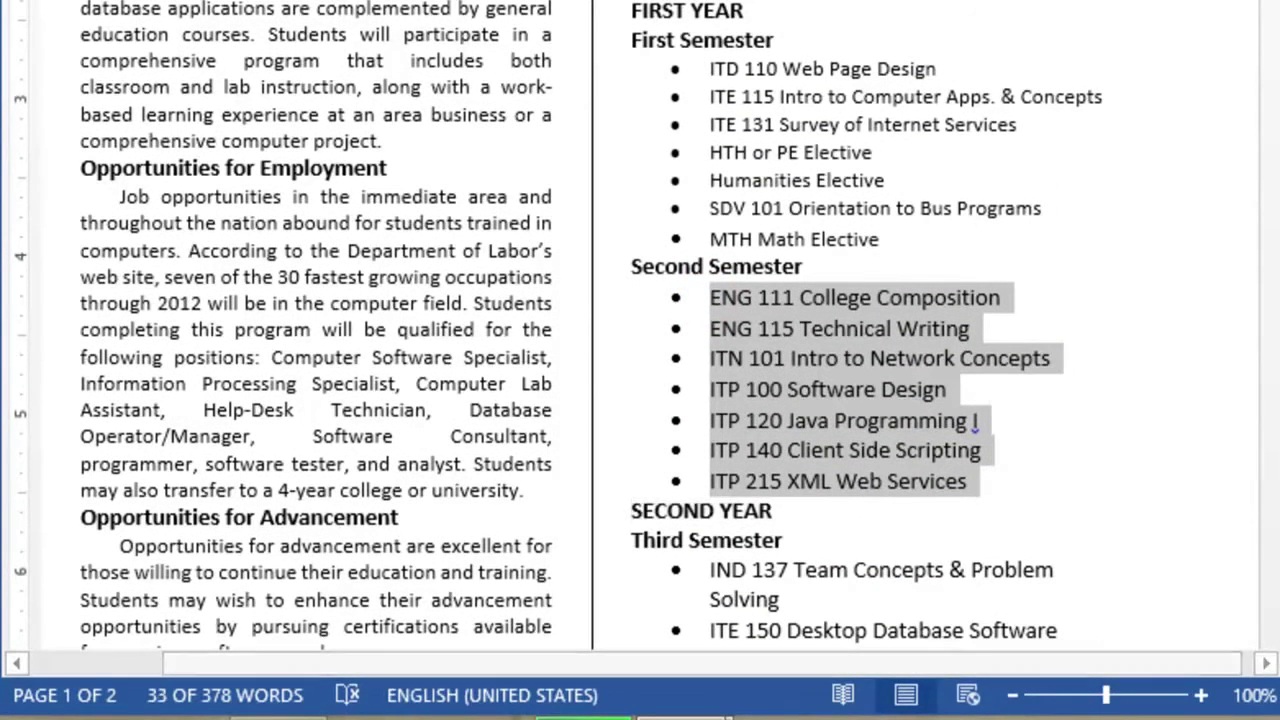
pyautogui.hotkey('ctrl', 'shift', ',')
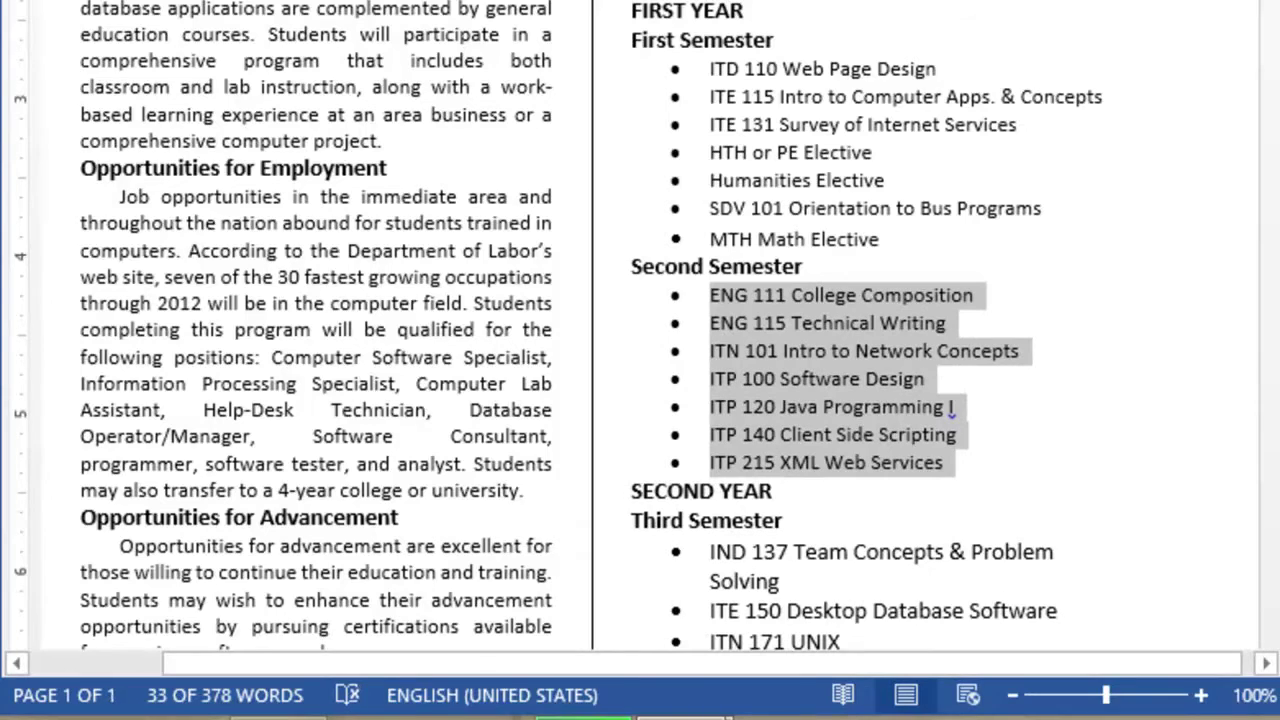
# Step: Set the font size of the Third Semester and Fourth Semester class lists to 10 points
pyautogui.scroll(-5, 820, 170)
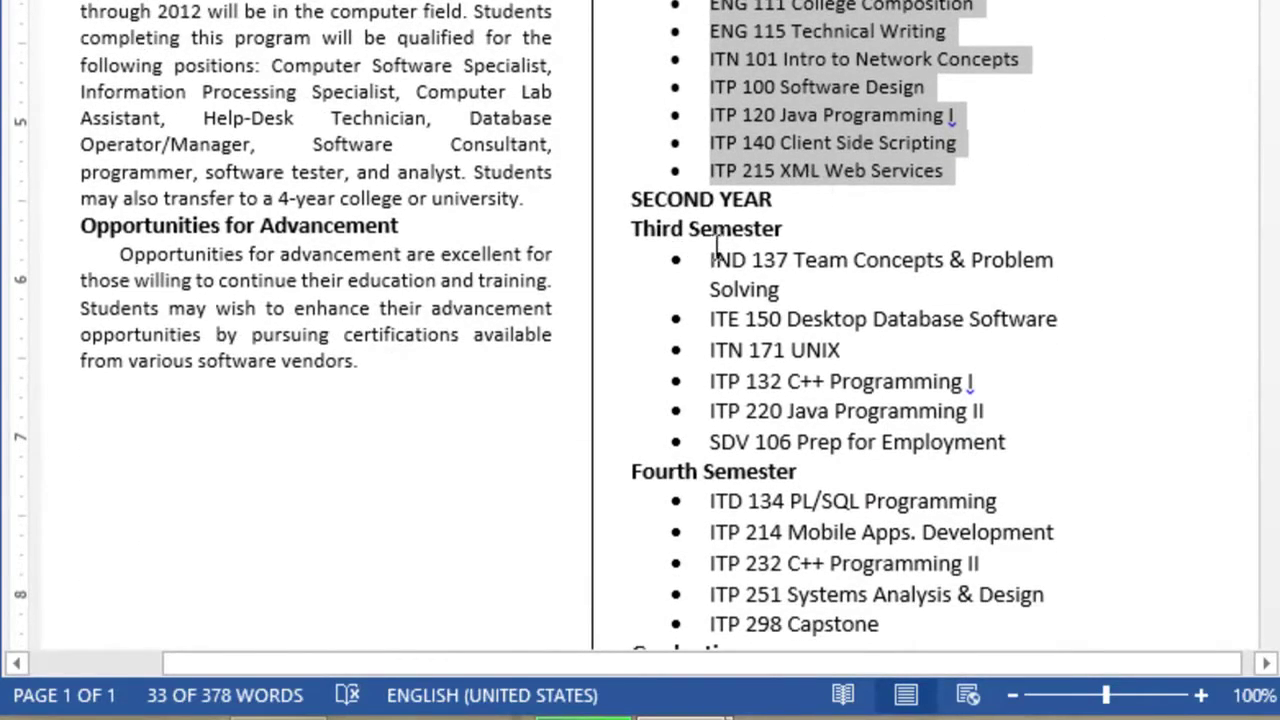
pyautogui.moveTo(711, 258); pyautogui.dragTo(1005, 436)
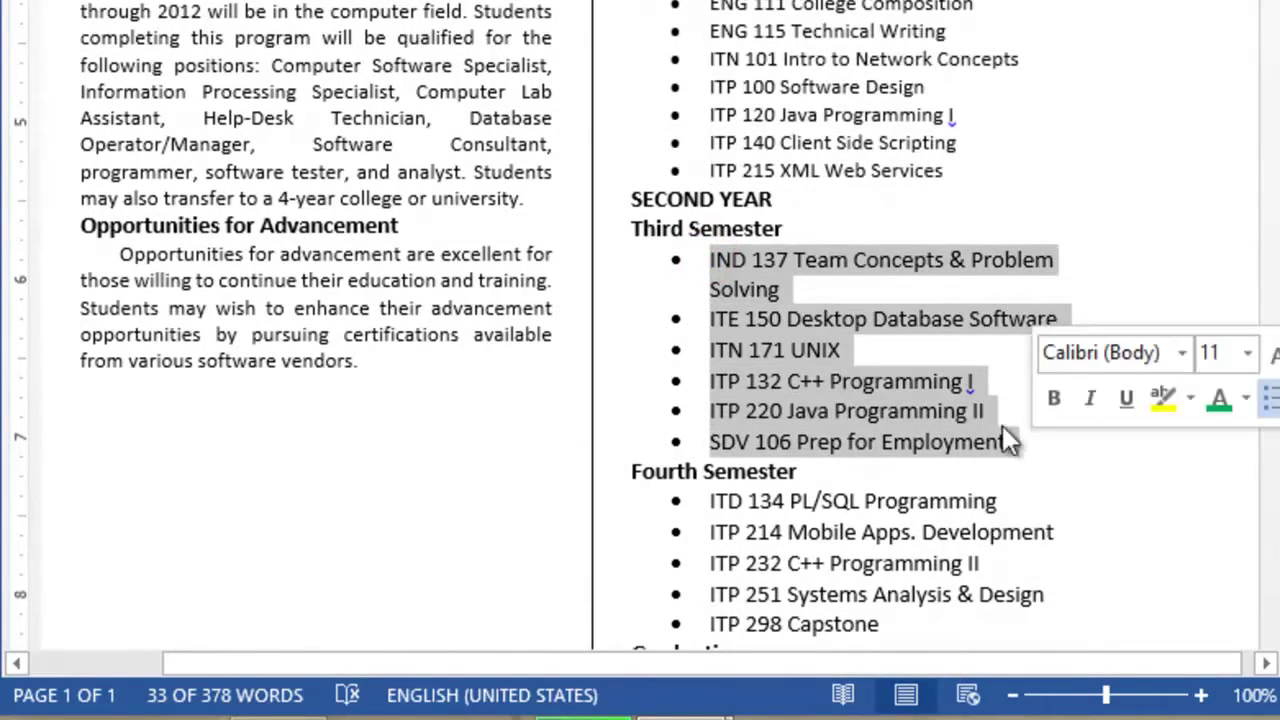
pyautogui.hotkey('ctrl', 'shift', ',')
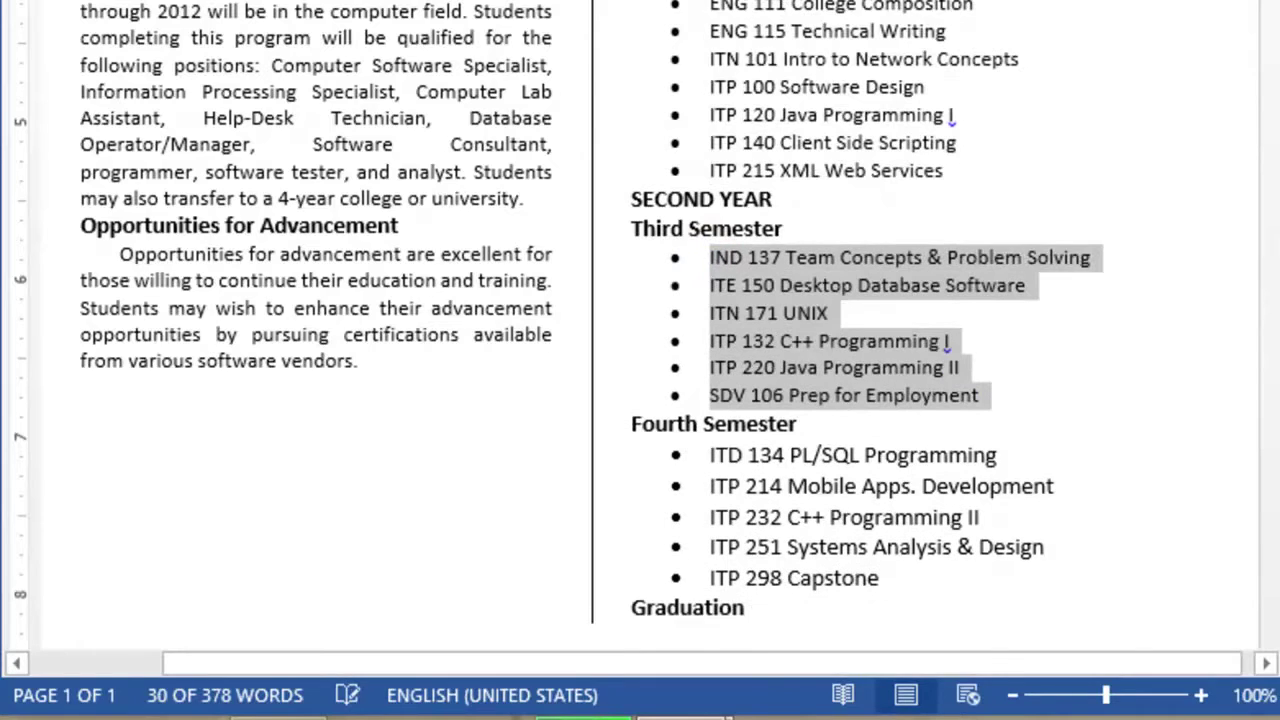
pyautogui.scroll(-3, 1127, 10)
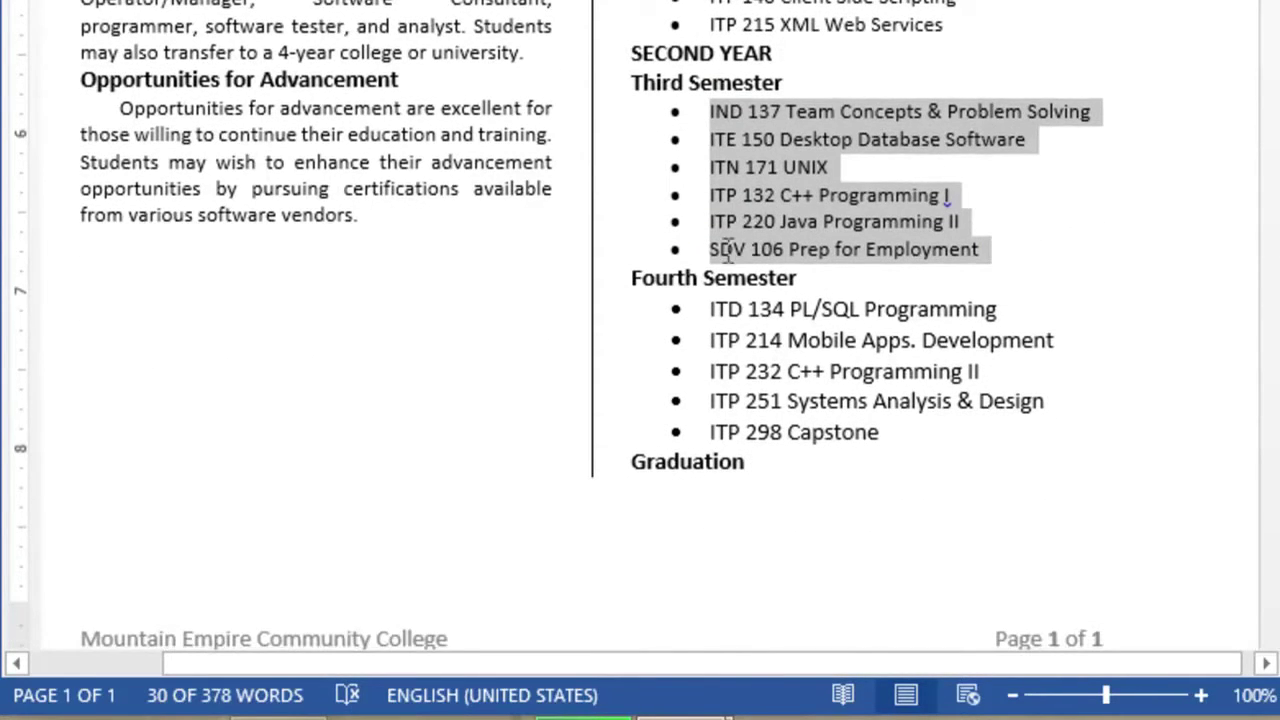
pyautogui.moveTo(705, 310); pyautogui.dragTo(906, 434)
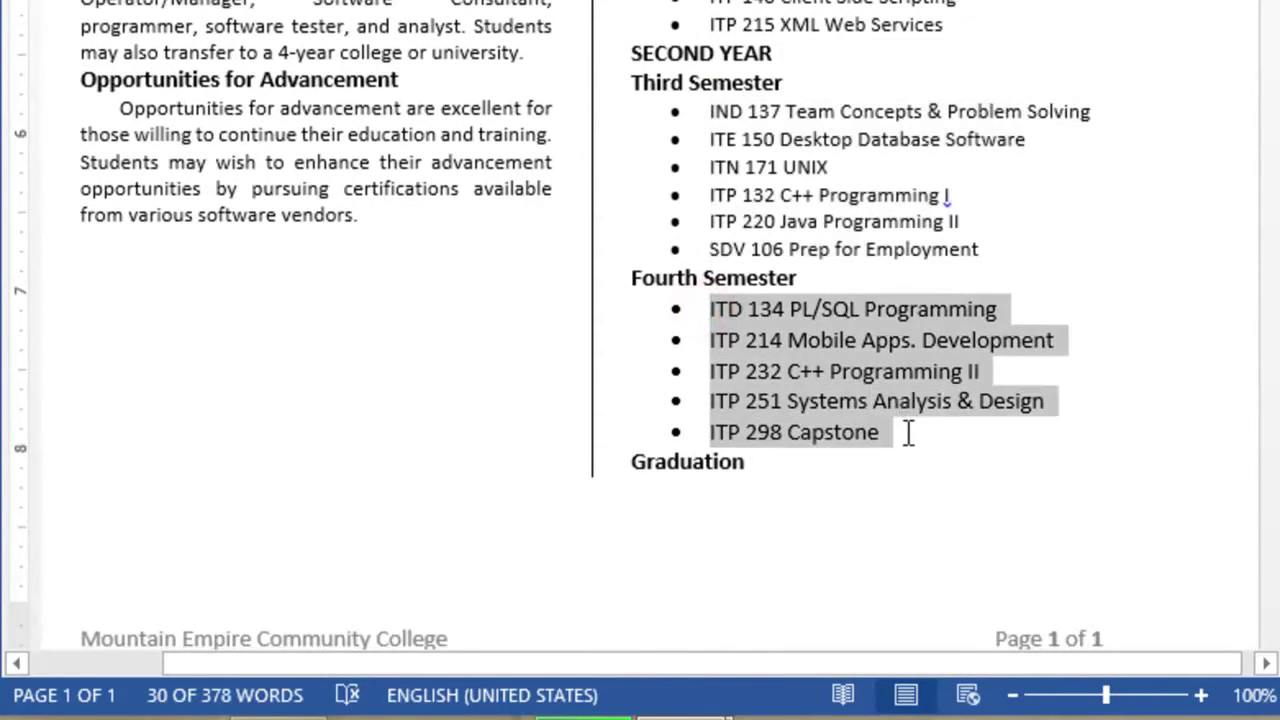
pyautogui.hotkey('ctrl', 'shift', ',')
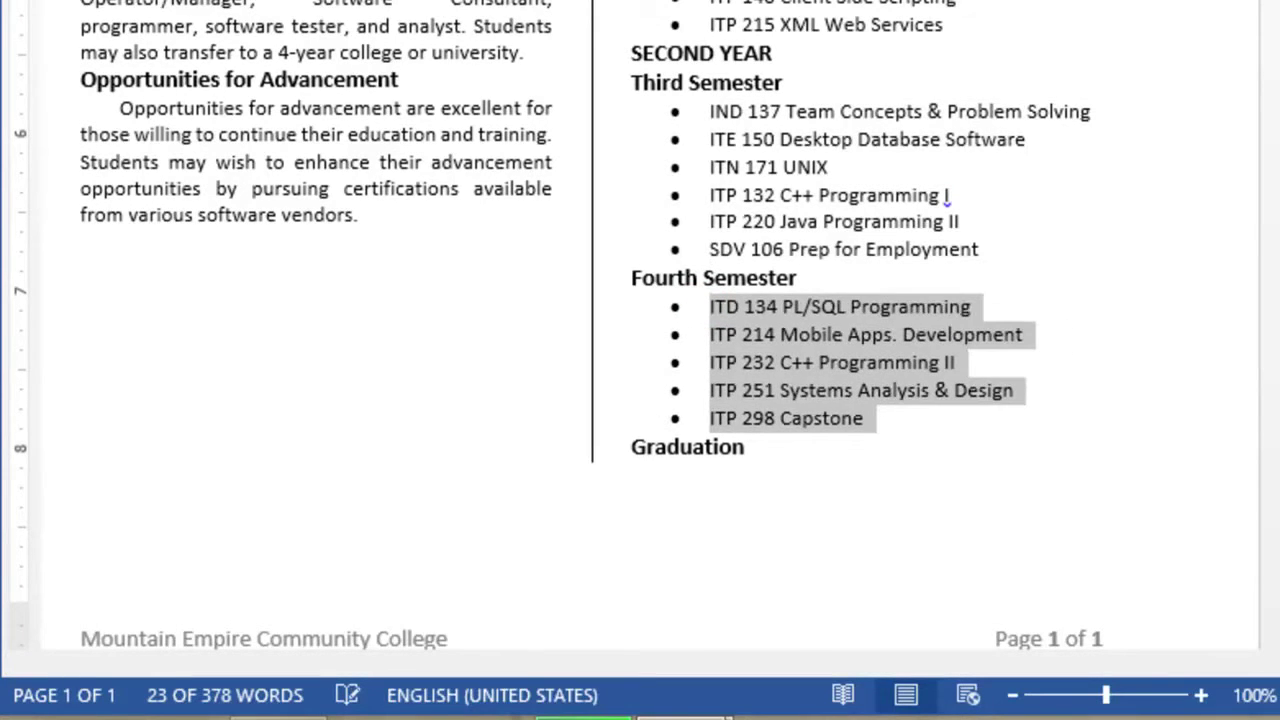
pyautogui.click(1003, 28)
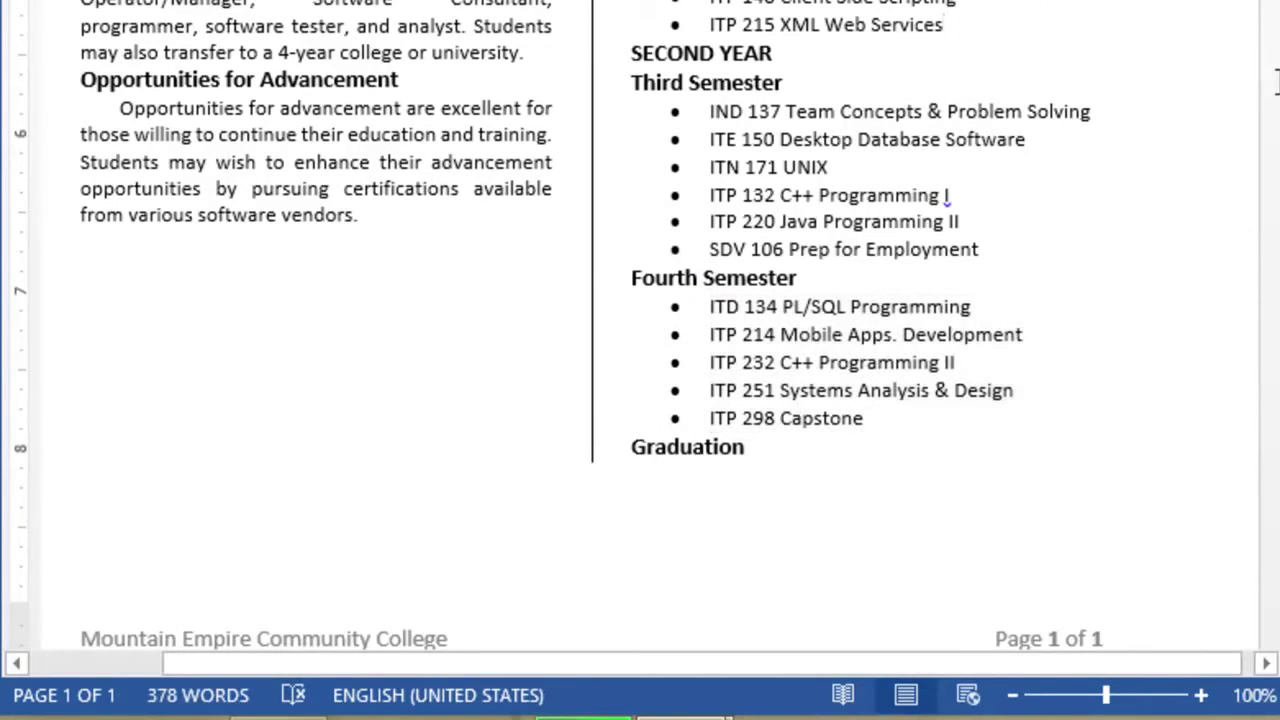
# Step: Place the cursor on the blank line before FIRST YEAR and set the document's zoom level to 60%
pyautogui.scroll(5, 1270, 95)
pyautogui.scroll(3, 1272, 95)
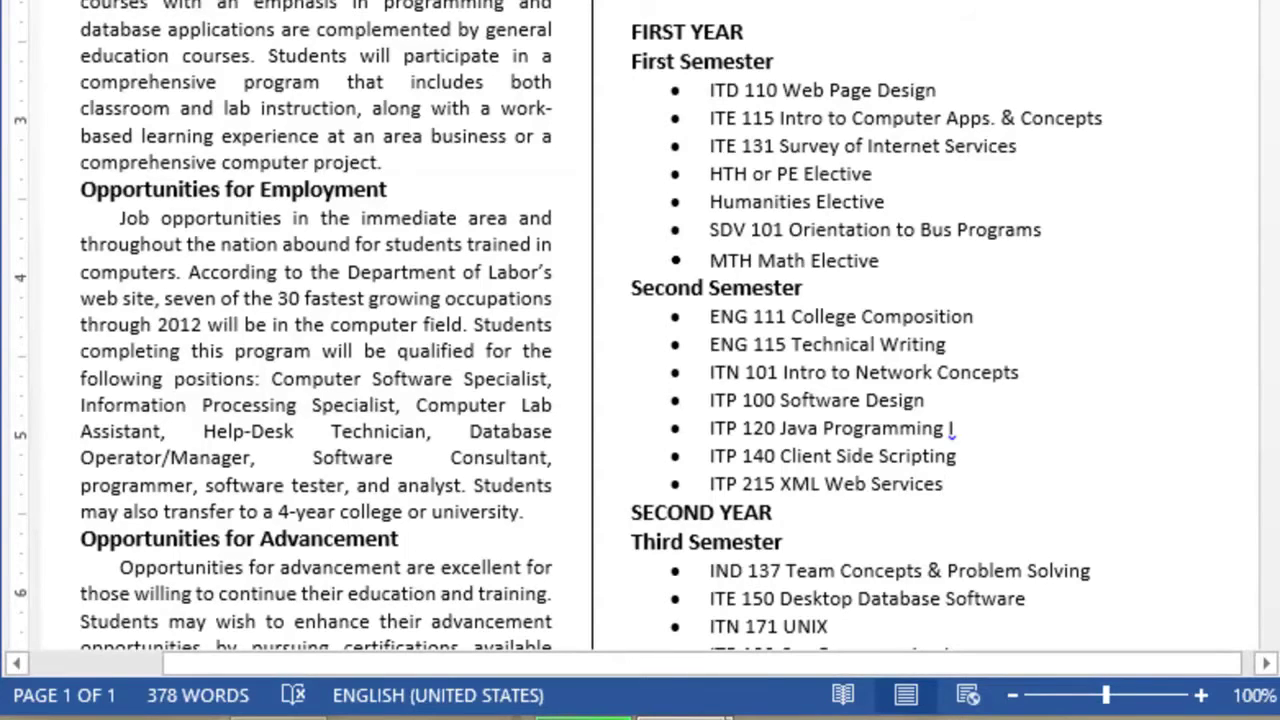
pyautogui.scroll(5, 640, 400)
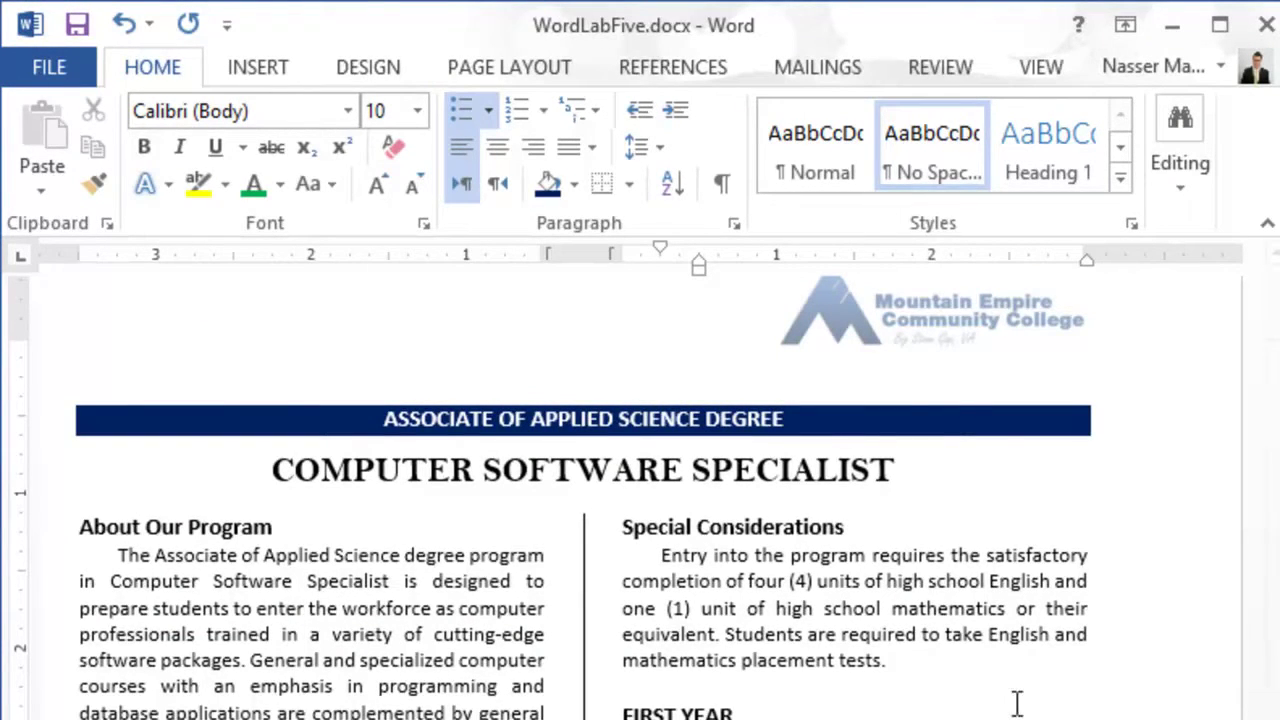
pyautogui.click(648, 686)
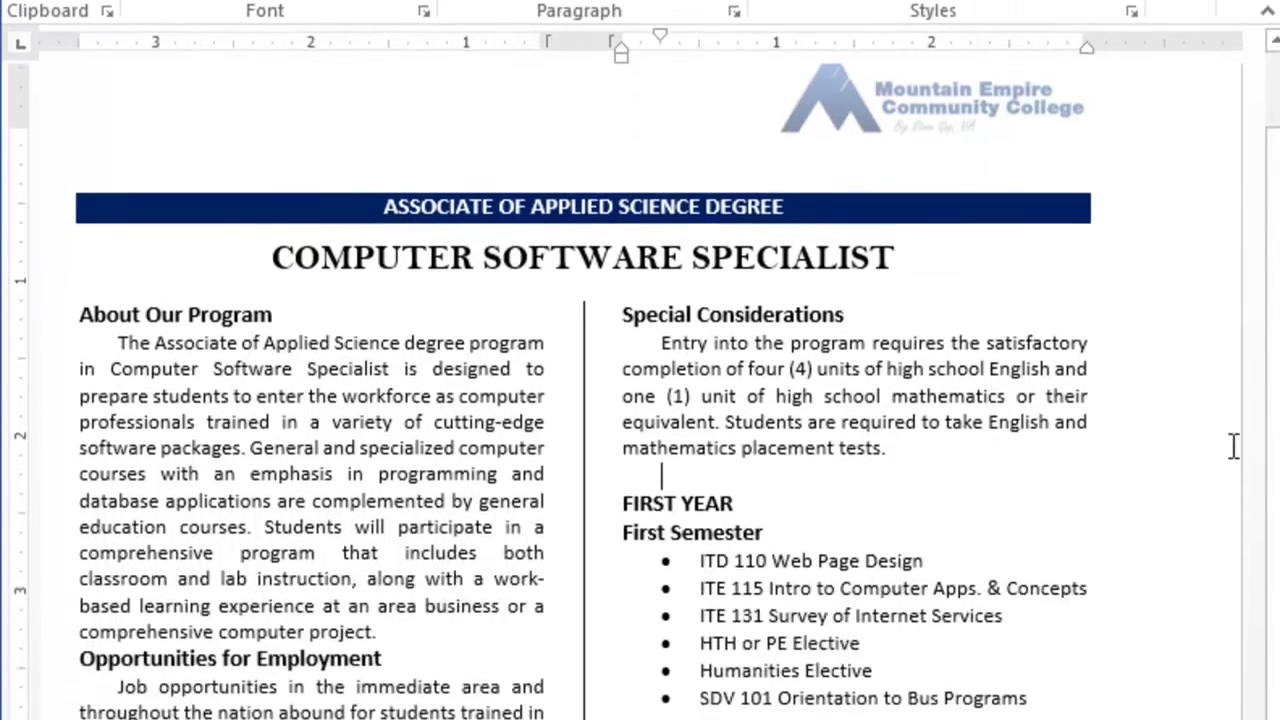
pyautogui.scroll(-7, 1234, 660)
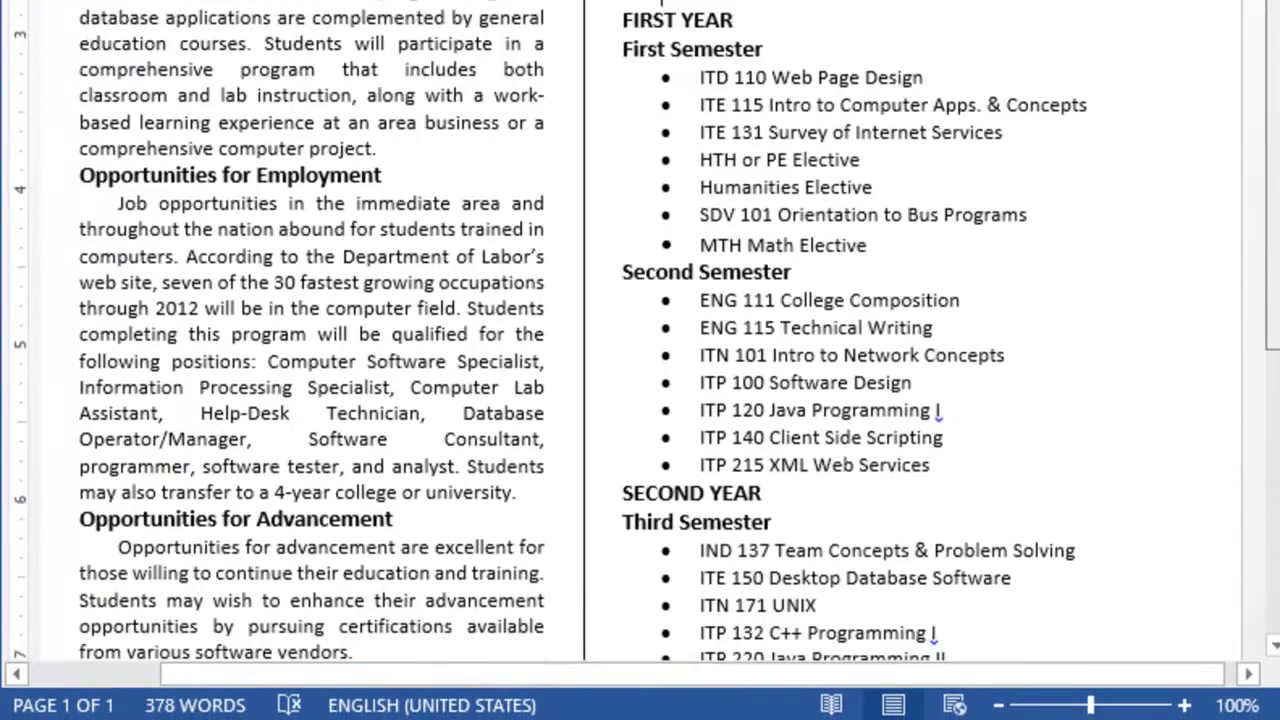
pyautogui.scroll(-3, 1100, 600)
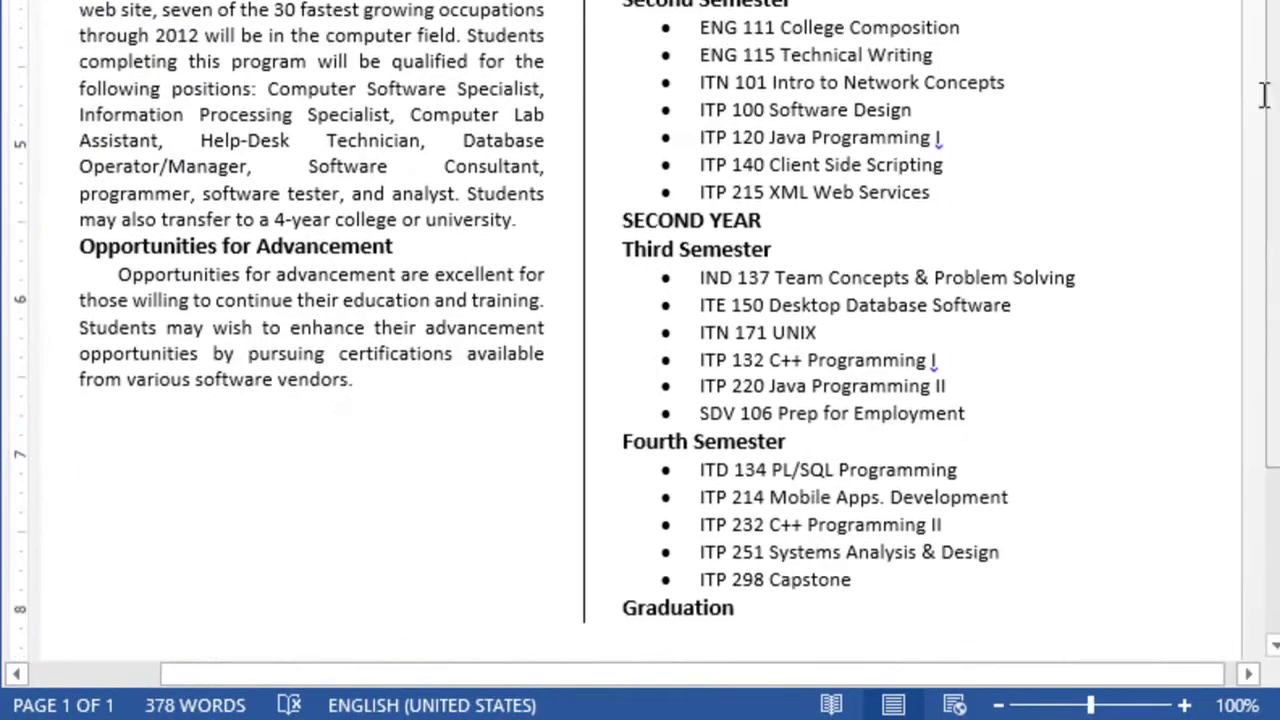
pyautogui.click(998, 705)
pyautogui.click(998, 705)
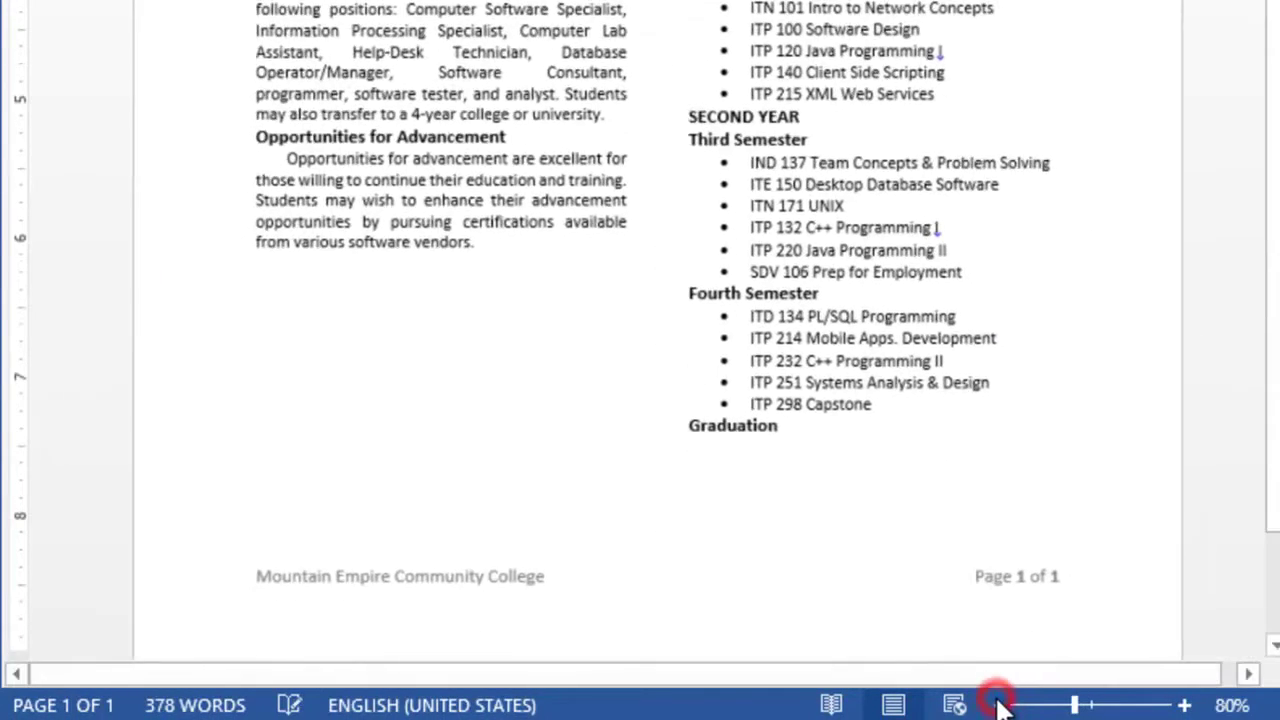
pyautogui.click(998, 705)
pyautogui.click(998, 705)
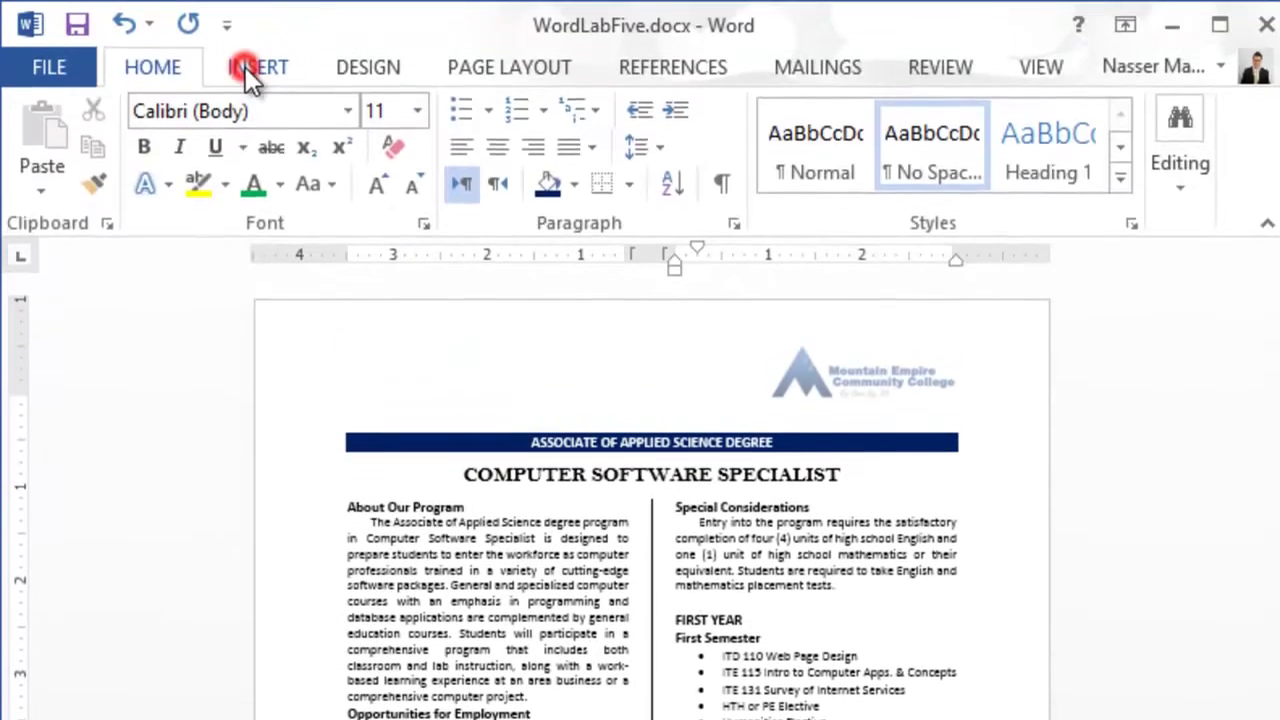
# Step: Search Office.com Clip Art for "Graduation" and insert the picture of the black cap with red tassel and rolled diploma
pyautogui.click(245, 67)
pyautogui.click(268, 160)
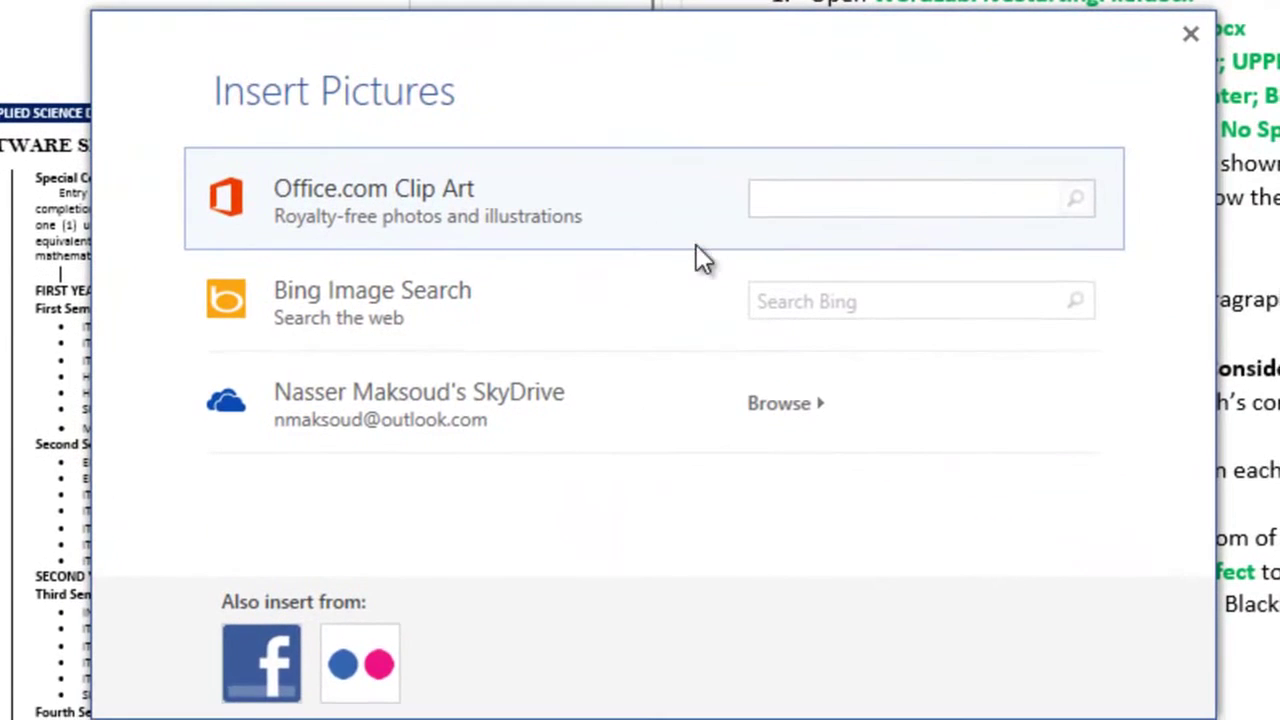
pyautogui.write('Graduat')
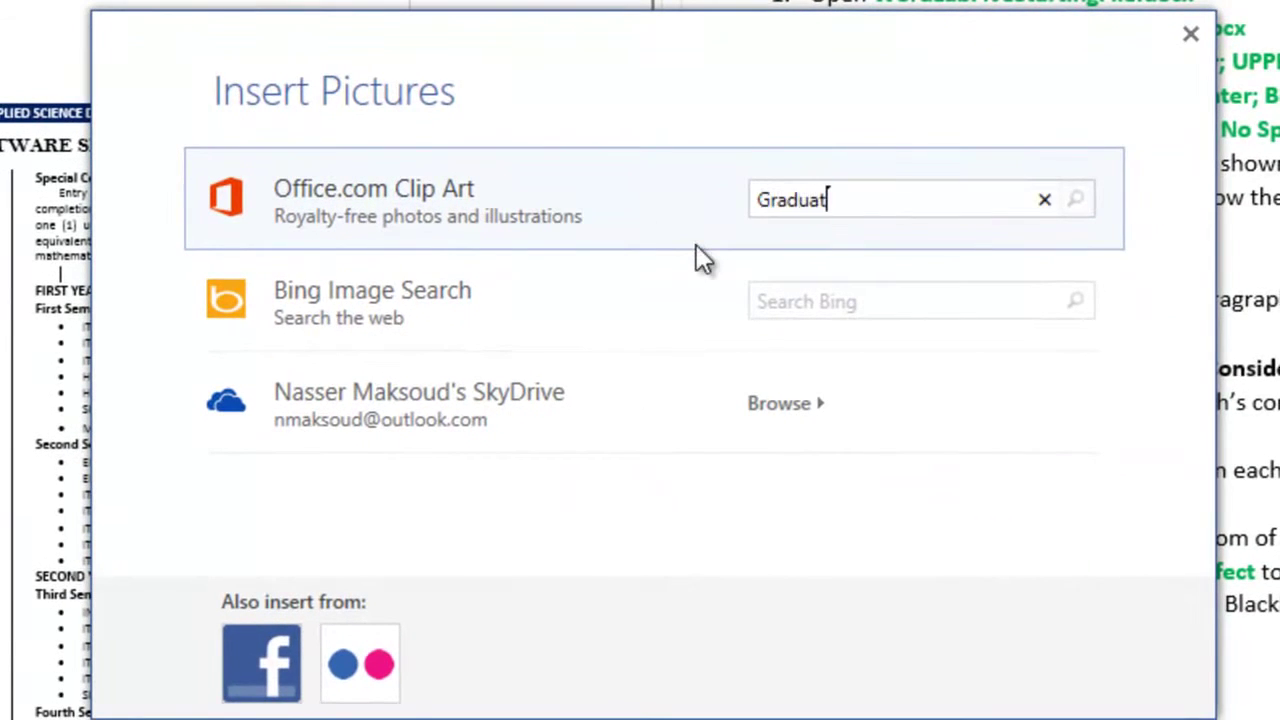
pyautogui.write('ion')
pyautogui.press('Return')
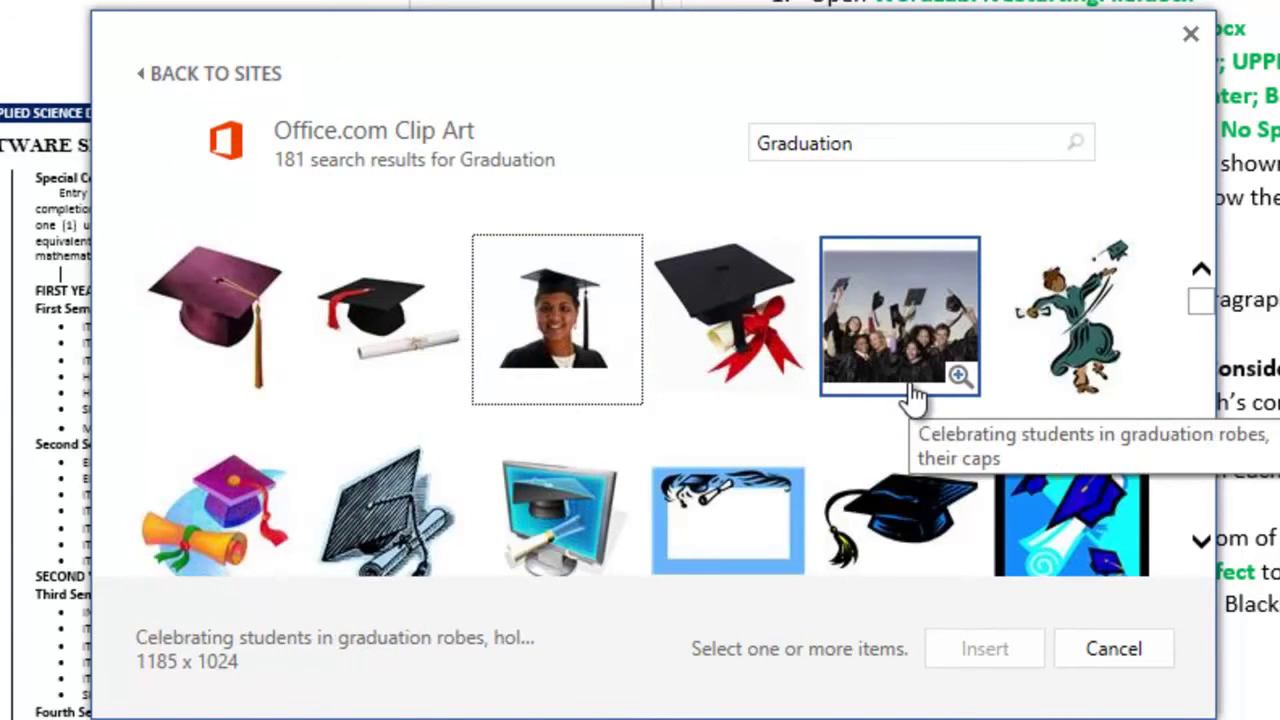
pyautogui.doubleClick(424, 318)
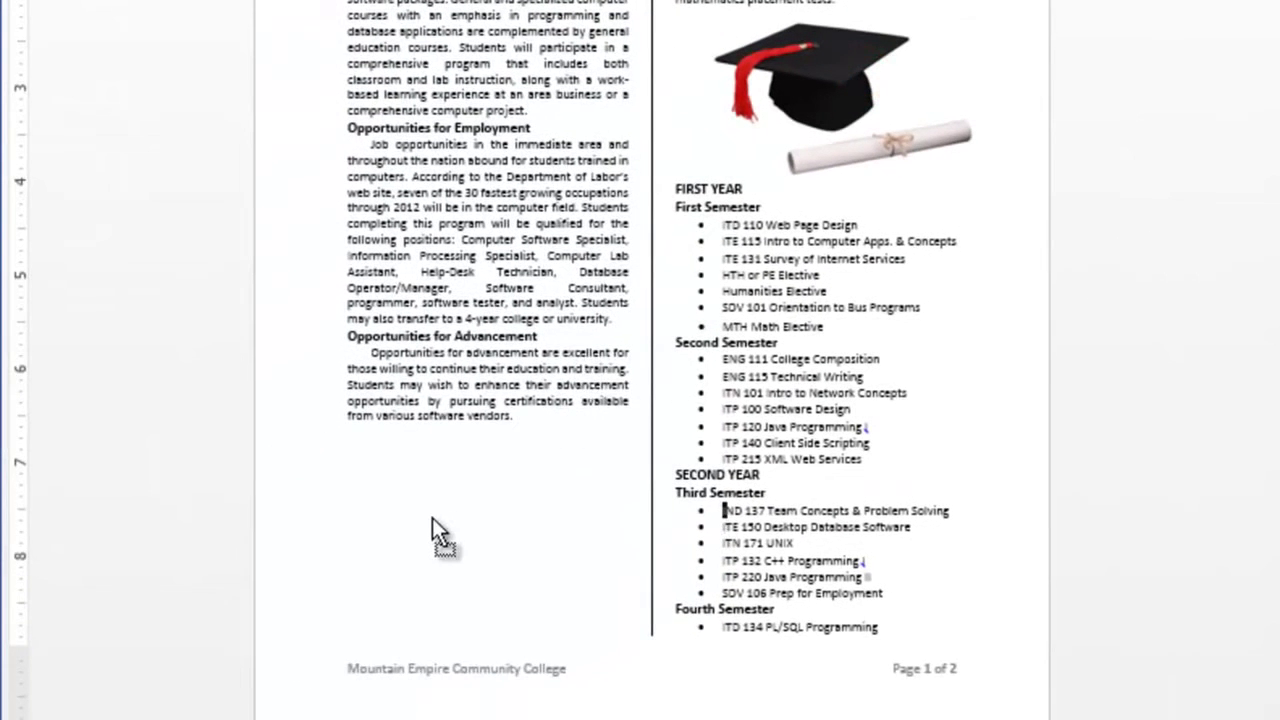
# Step: Move the graduation picture to the end of the Opportunities for Advancement paragraph in the first column
pyautogui.moveTo(432, 530); pyautogui.dragTo(366, 523)
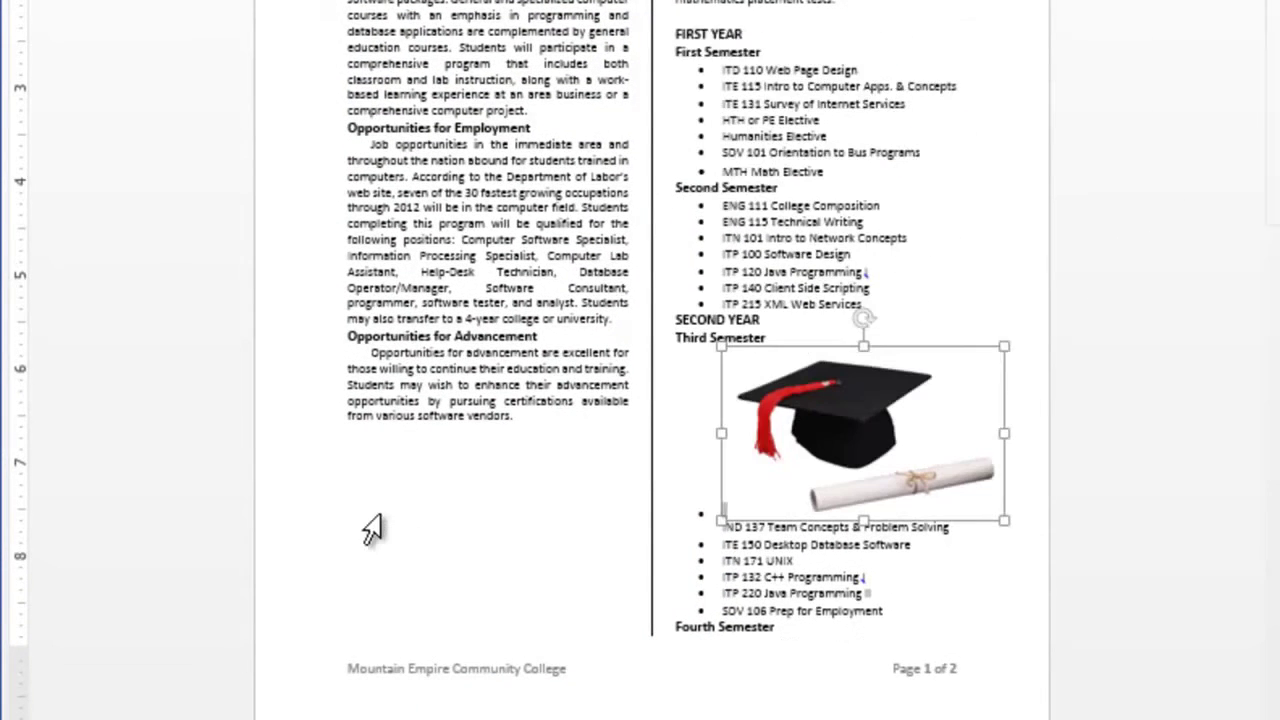
pyautogui.click(555, 460)
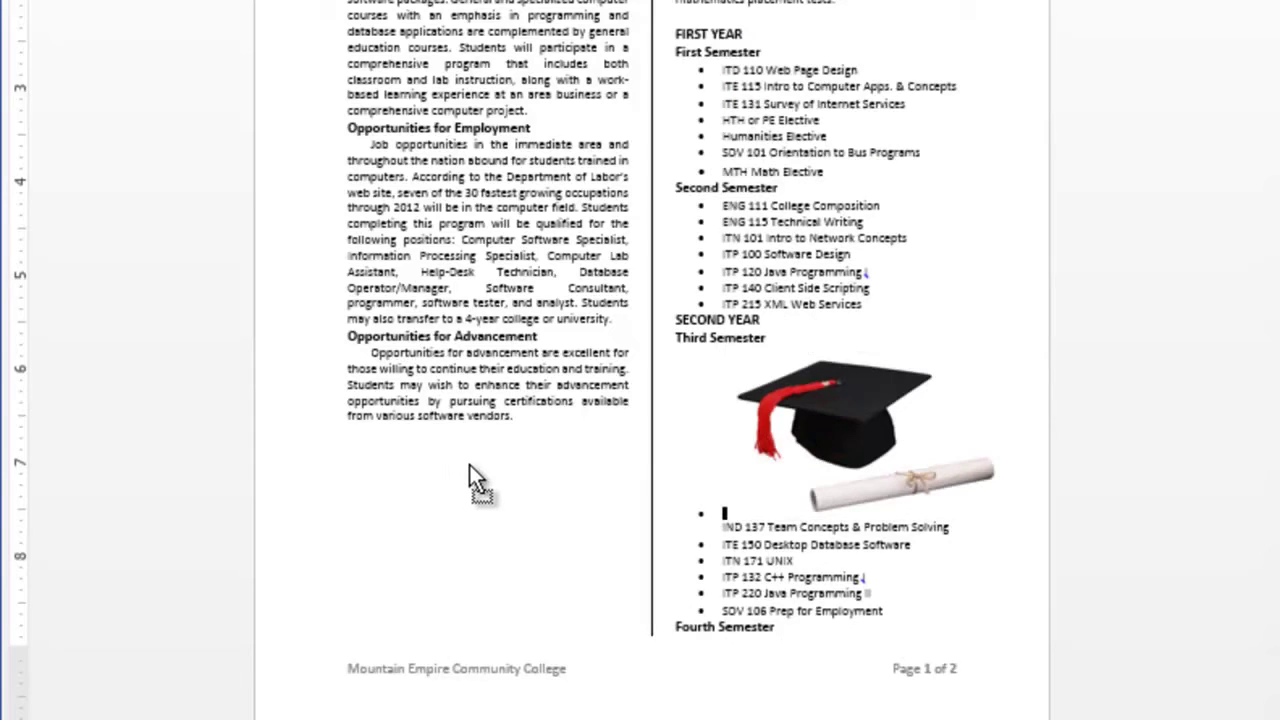
pyautogui.click(513, 417)
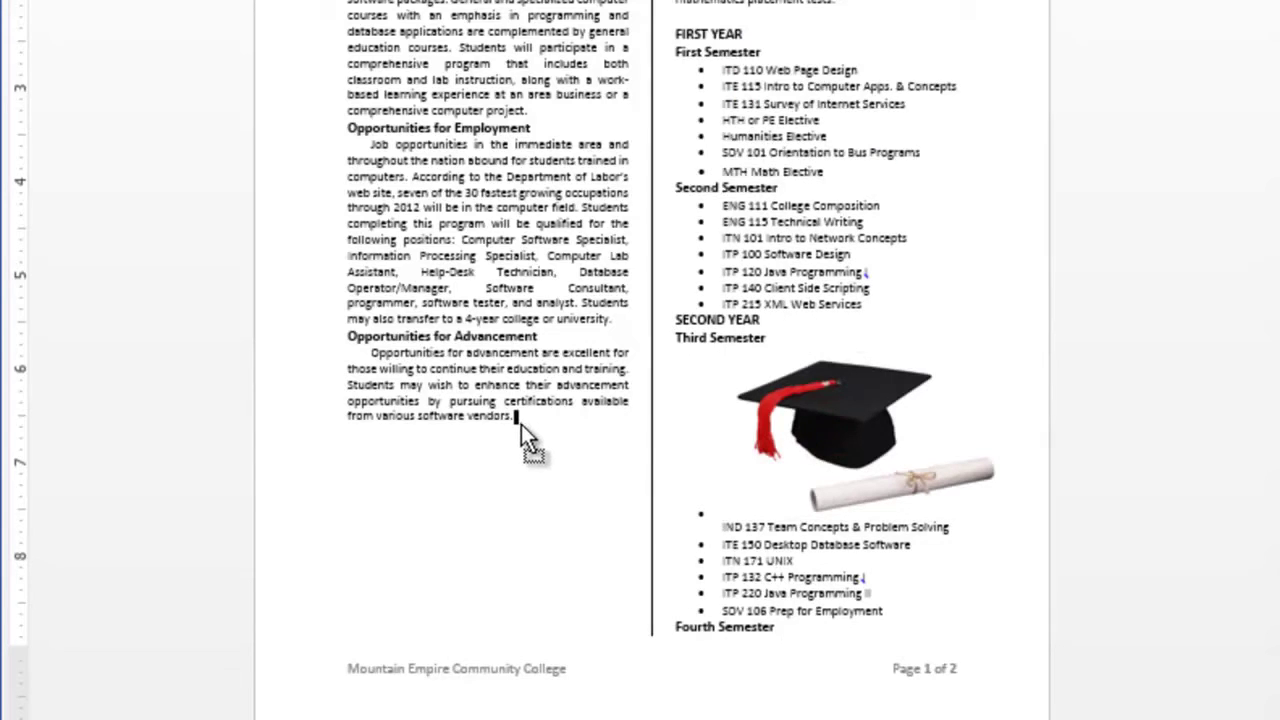
pyautogui.hotkey('ctrl', 'z')
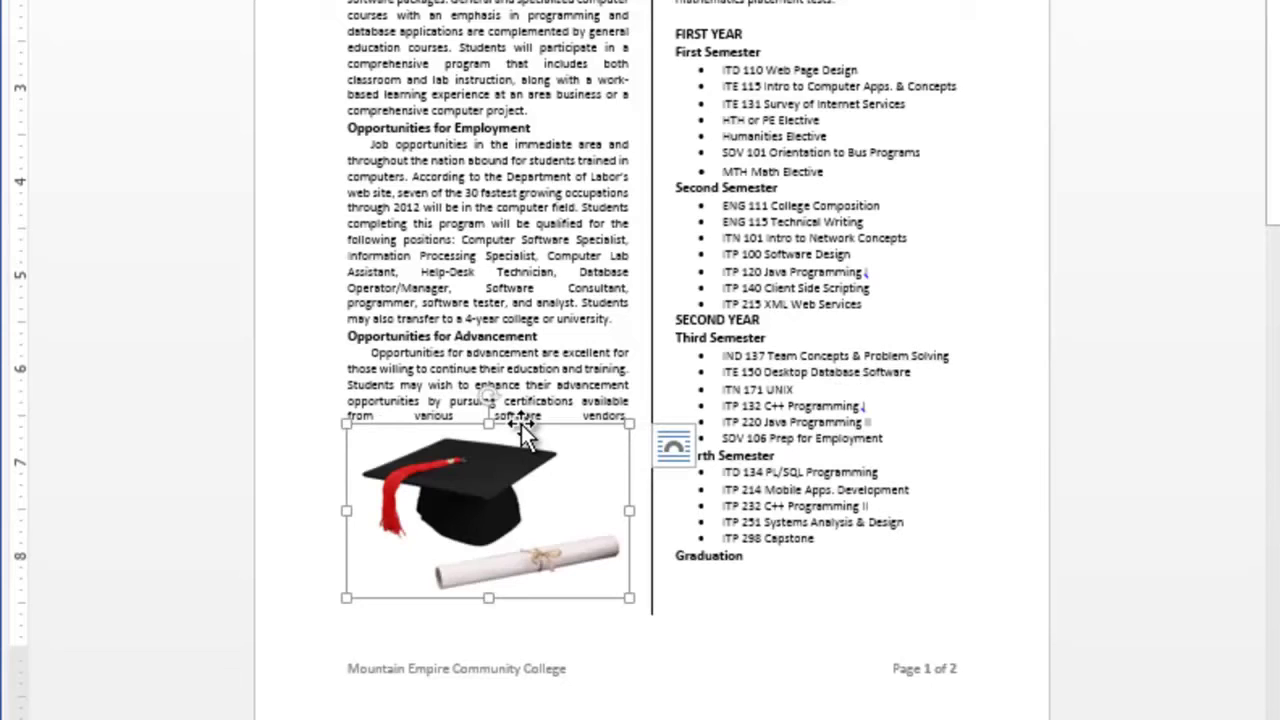
# Step: Apply Square text wrapping to the graduation picture and move it below the Opportunities for Advancement text
pyautogui.click(674, 446)
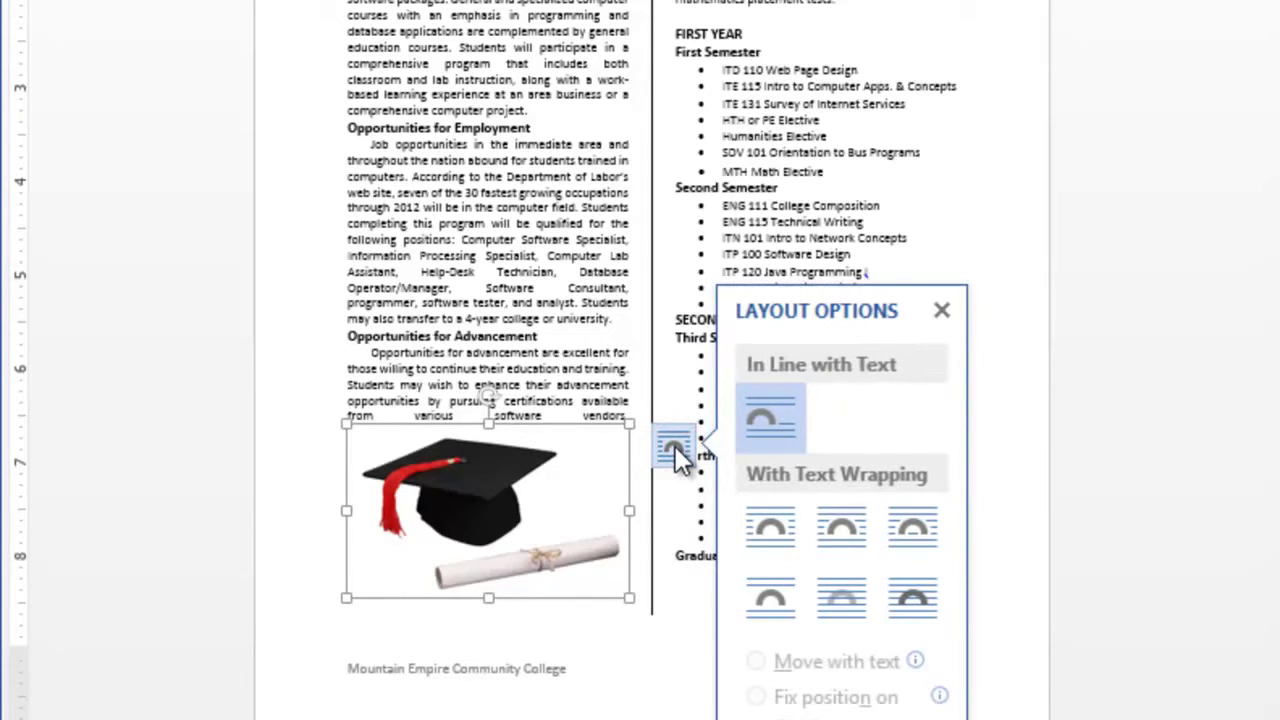
pyautogui.click(768, 528)
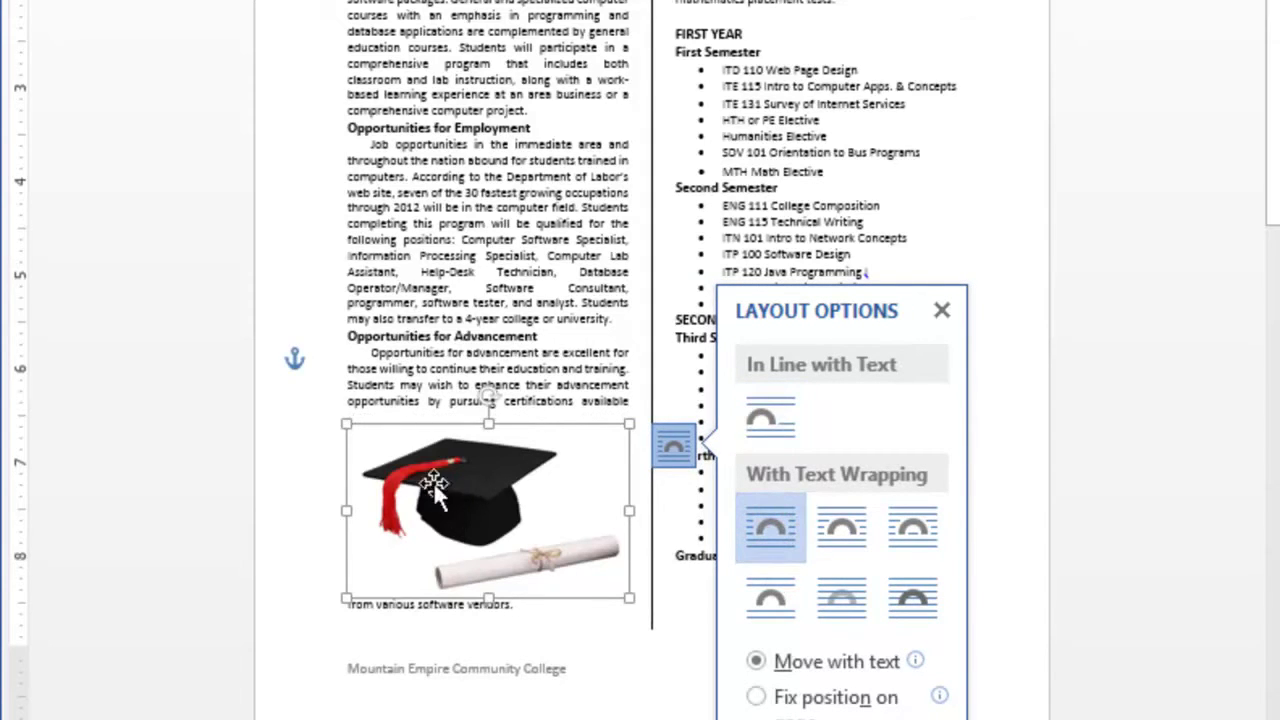
pyautogui.moveTo(428, 493); pyautogui.dragTo(426, 545)
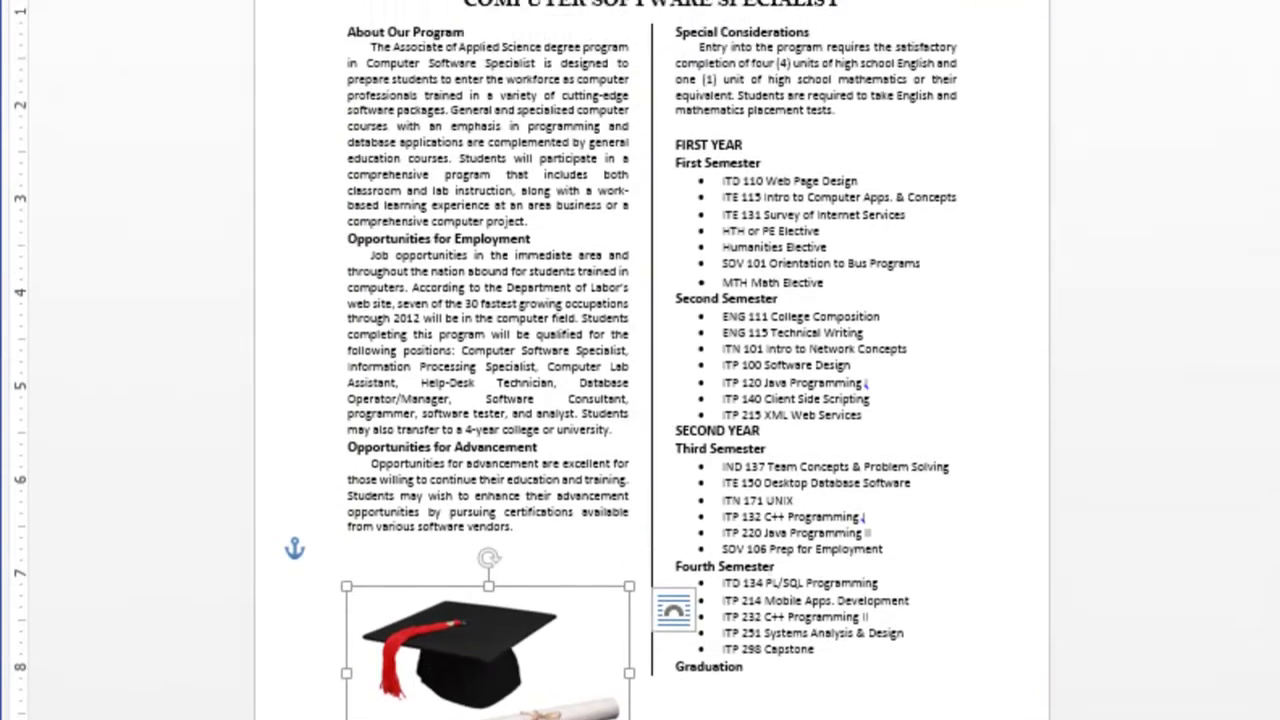
# Step: Set the graduation picture's height and width to 1.5" each and move it to the middle of the first column below the Opportunities for Advancement text
pyautogui.click(1097, 123)
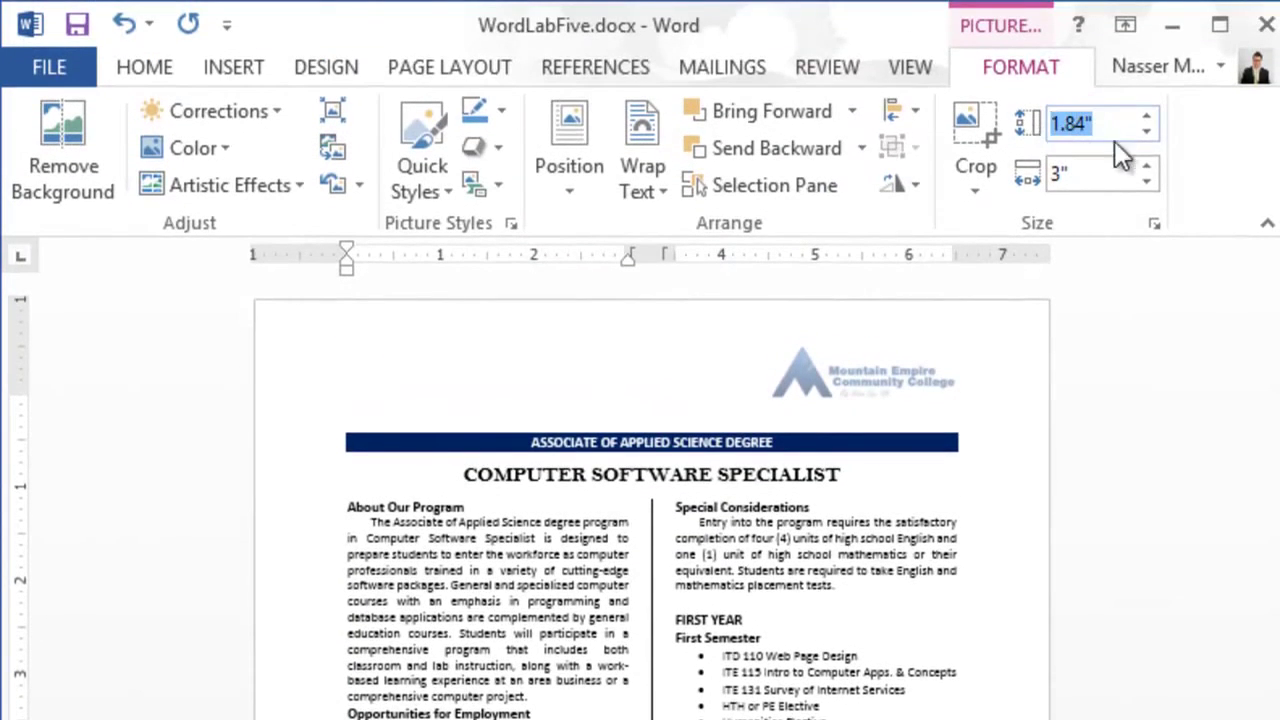
pyautogui.write('1.5')
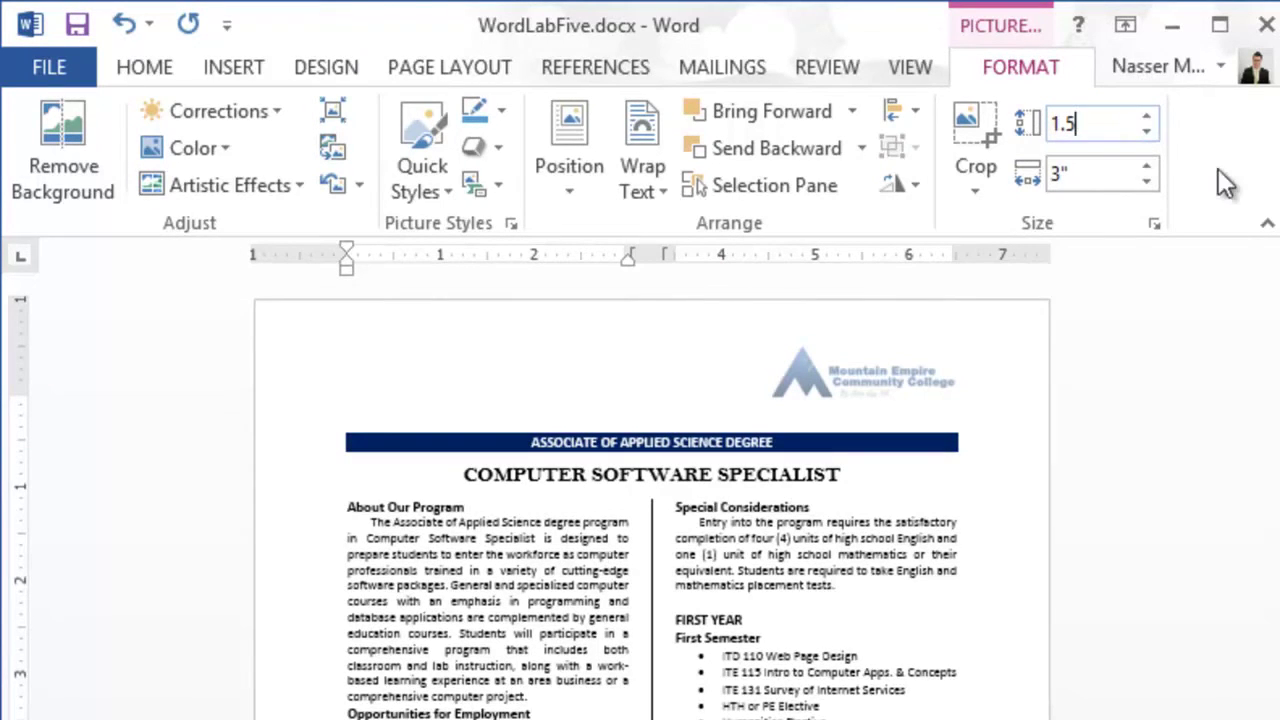
pyautogui.click(1093, 174)
pyautogui.write('1.5')
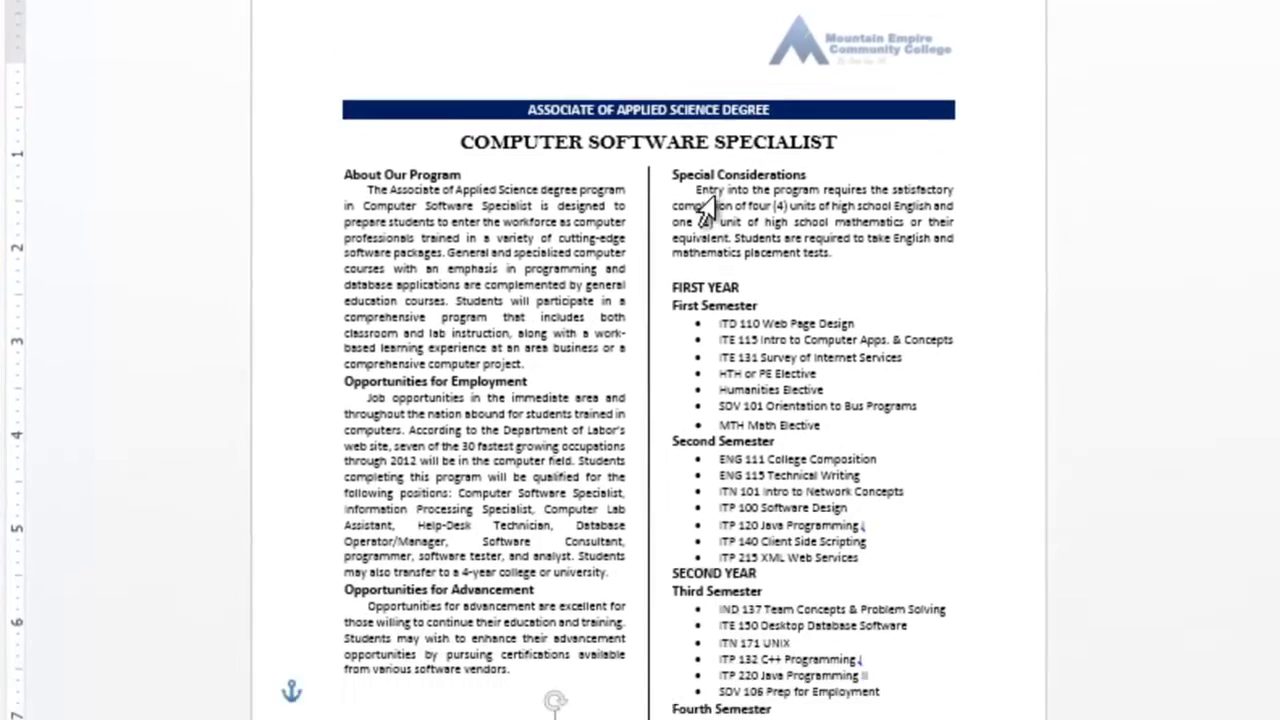
pyautogui.moveTo(560, 430); pyautogui.dragTo(455, 420)
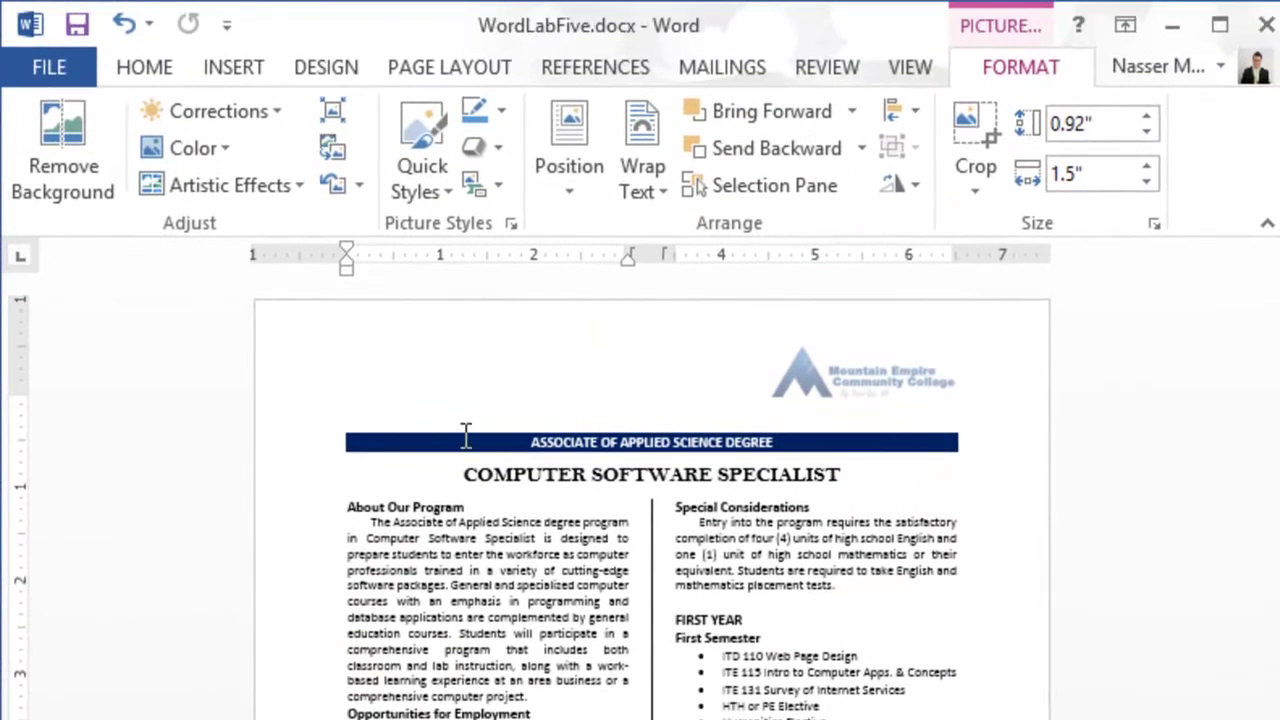
# Step: Apply the Plastic Wrap artistic effect to the graduation picture, deselect it, and minimize the WordLabFive.docx window
pyautogui.click(292, 188)
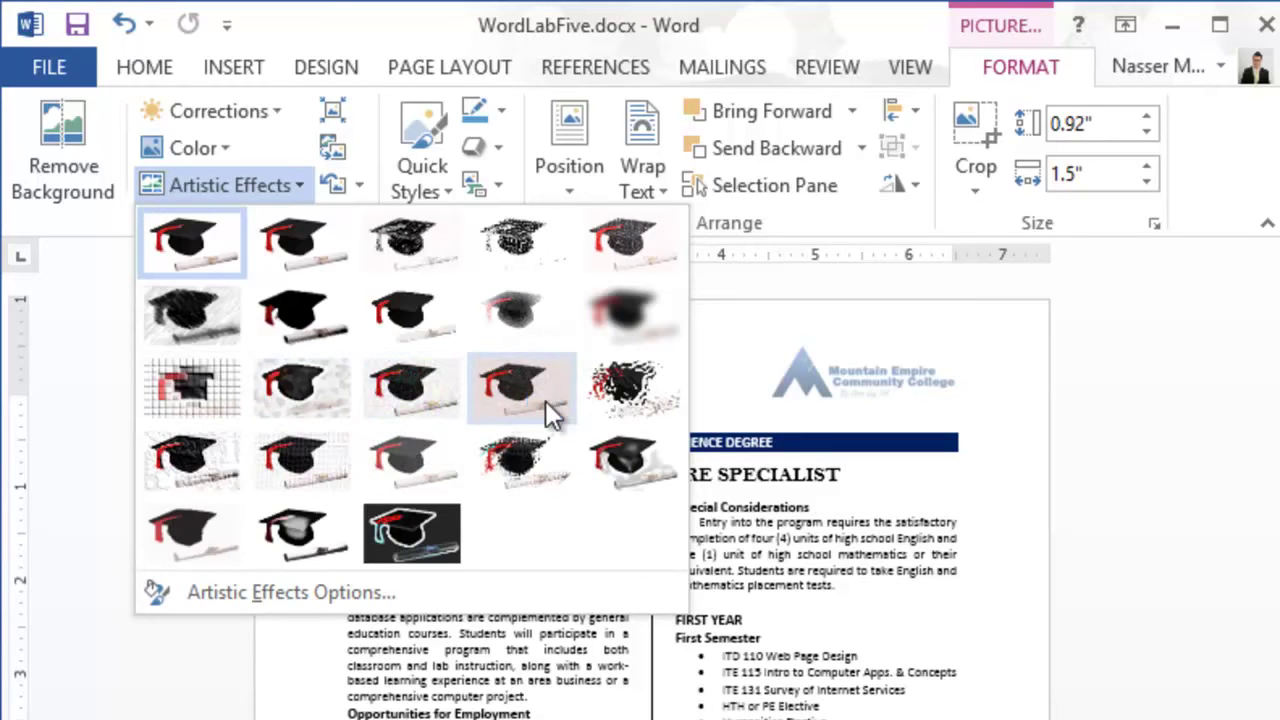
pyautogui.click(652, 467)
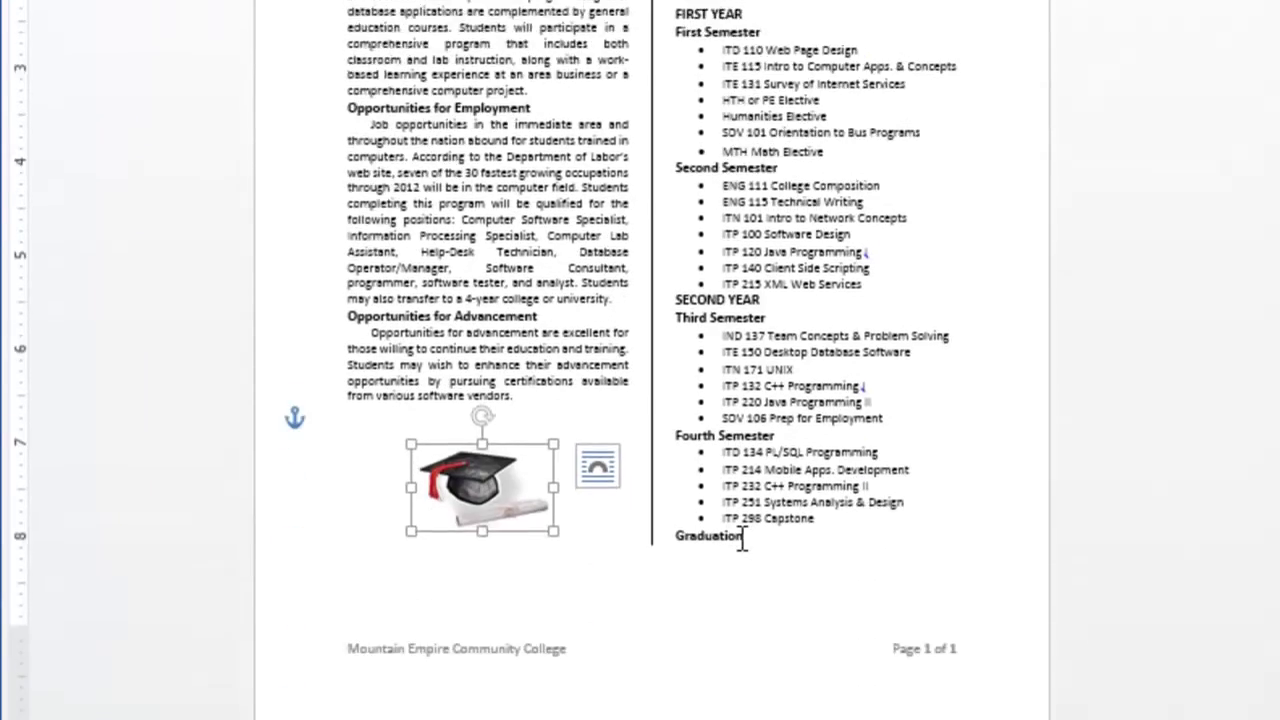
pyautogui.click(691, 575)
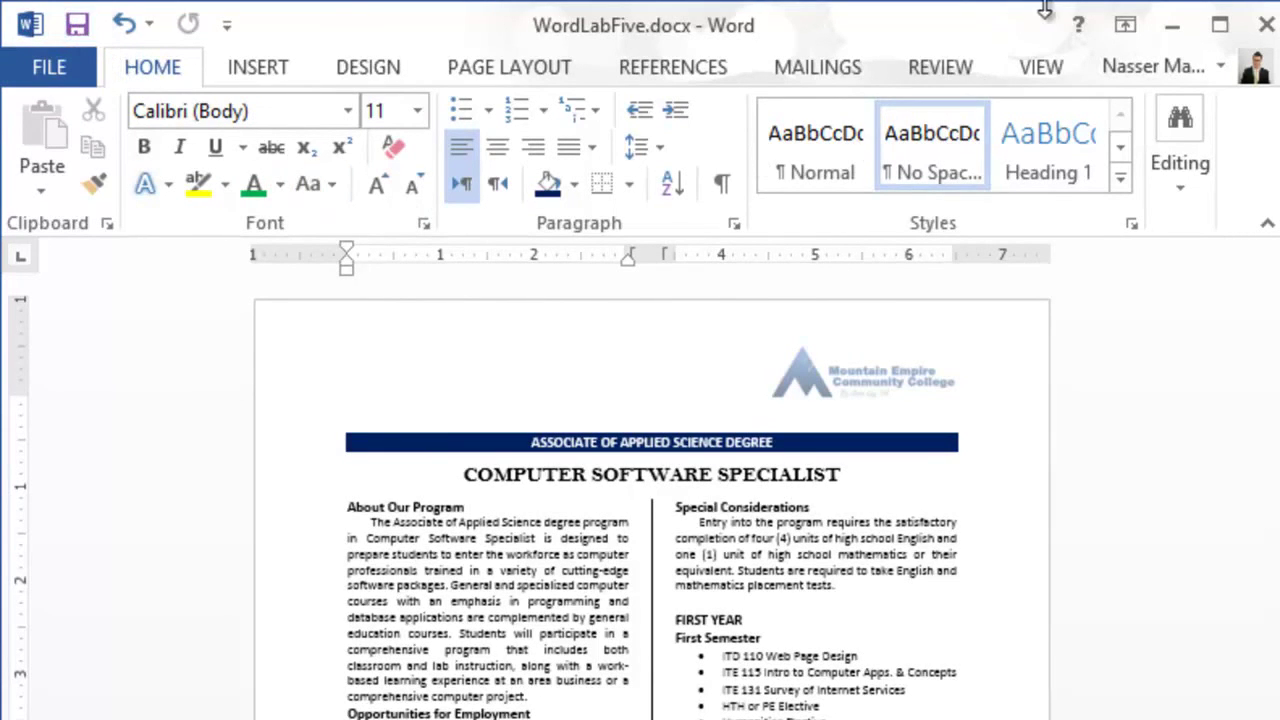
pyautogui.click(1172, 24)
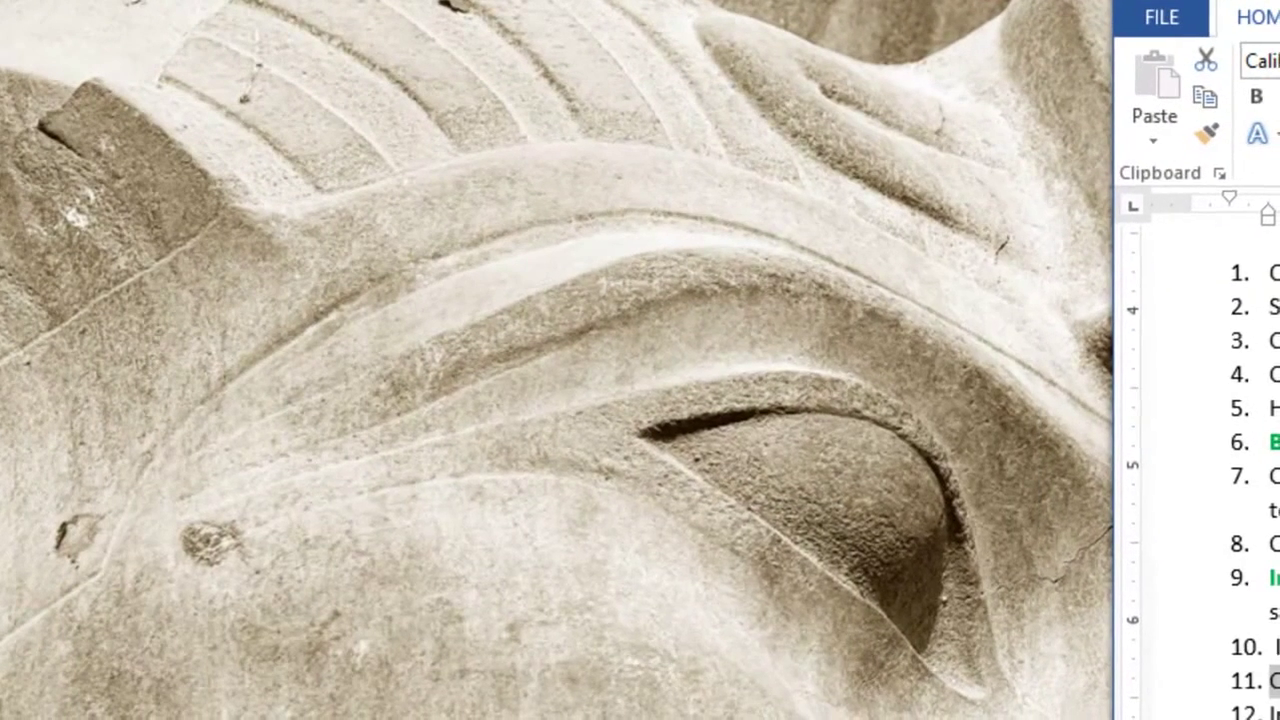